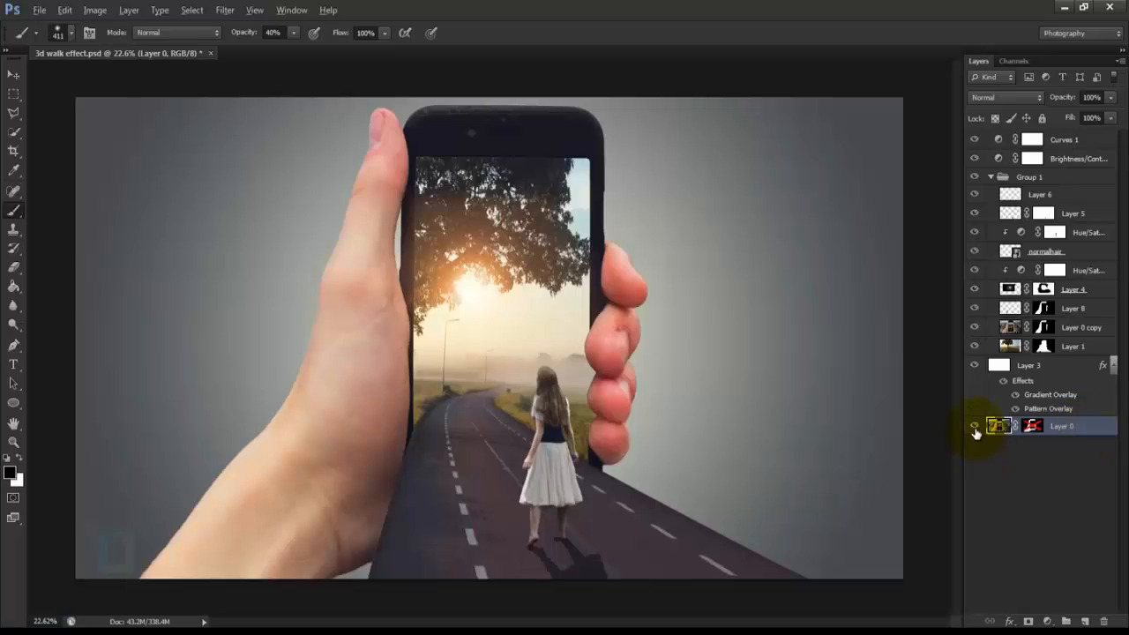
Step: Open the photo pexels-photo-106787.jpeg from the 3d walk effect folder
alt+click(974, 427)
alt+click(974, 427)
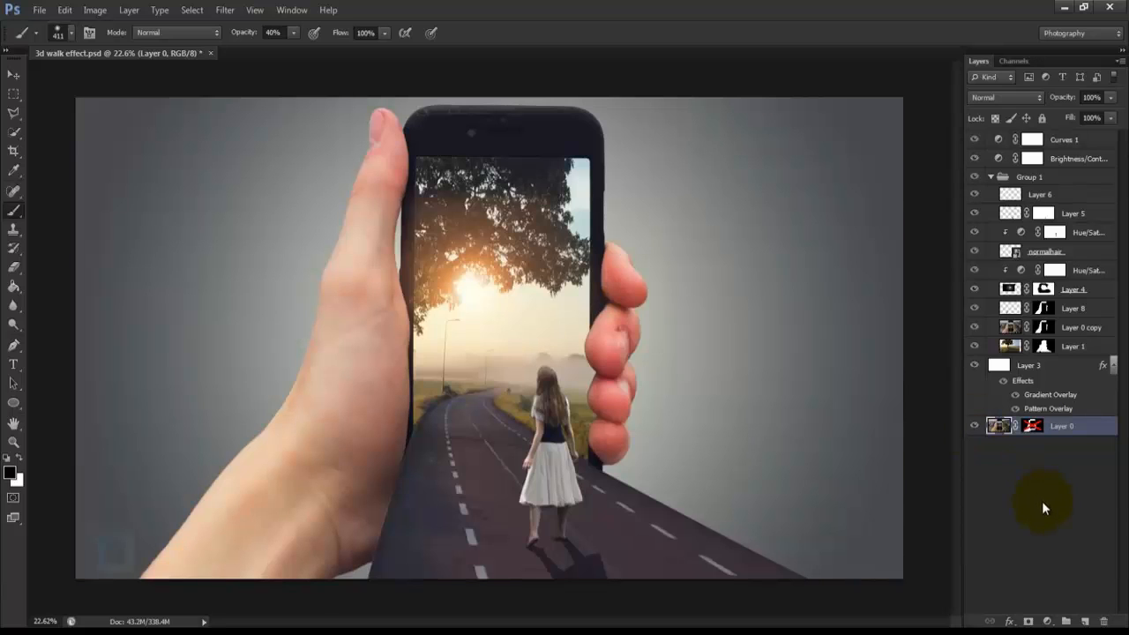
click(39, 10)
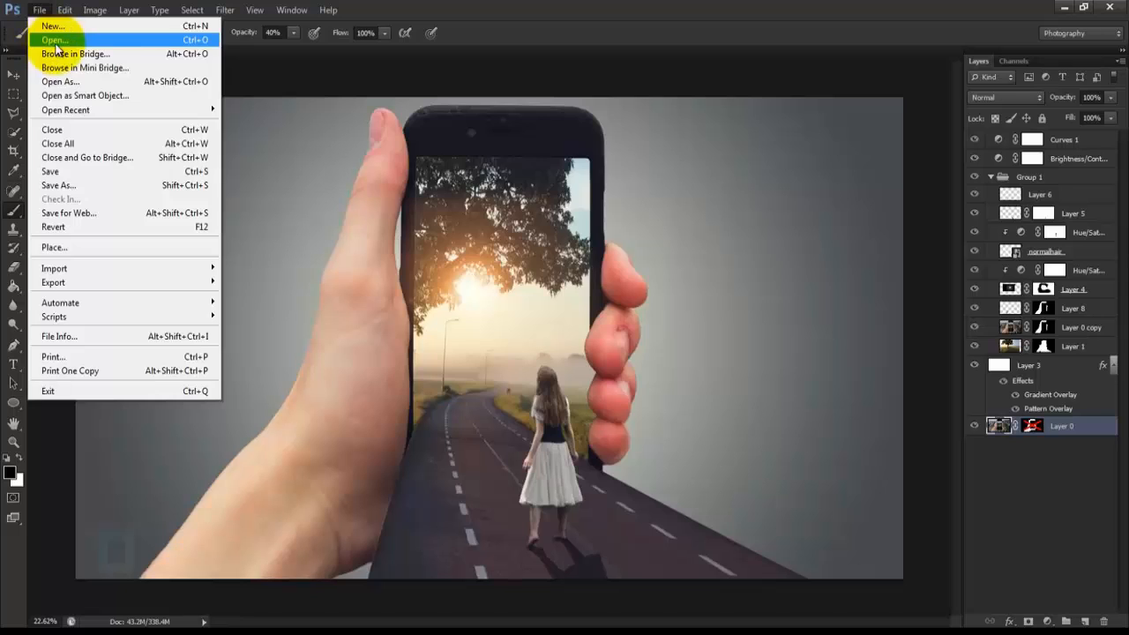
click(50, 38)
click(552, 264)
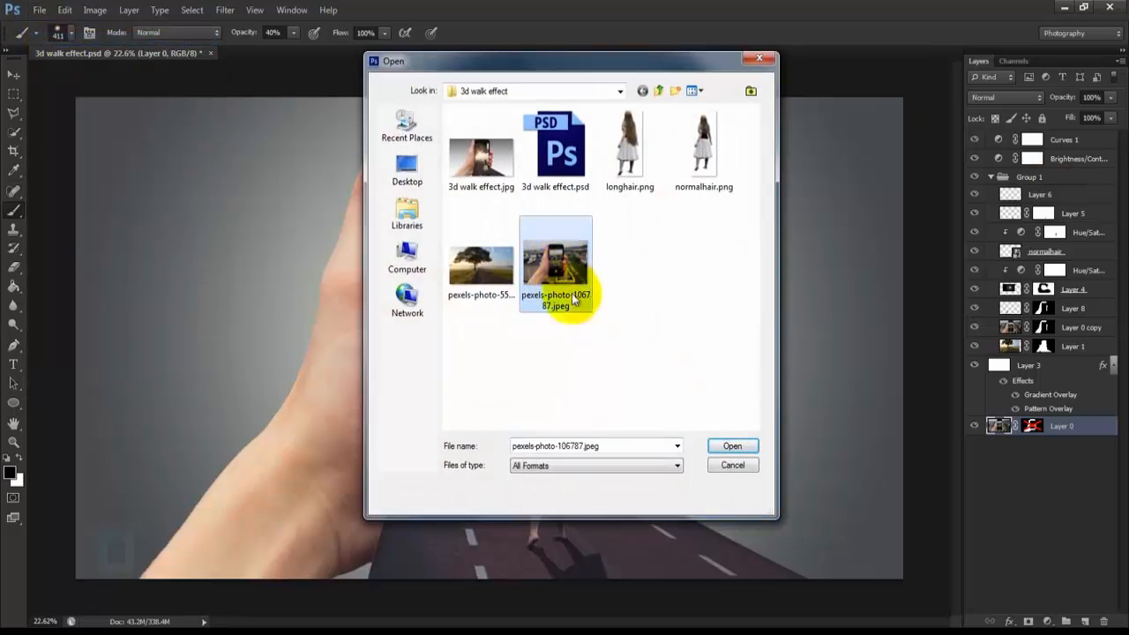
click(730, 446)
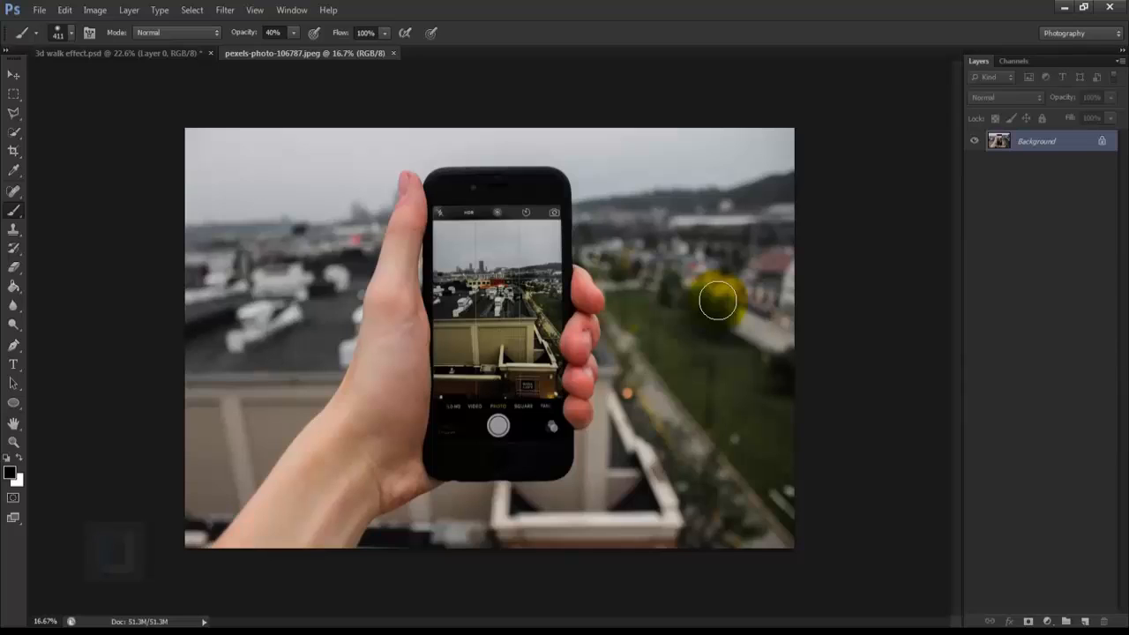
Step: Select the whole hand and phone with the Quick Selection tool and add a layer mask that hides the background
right_click(11, 138)
click(103, 126)
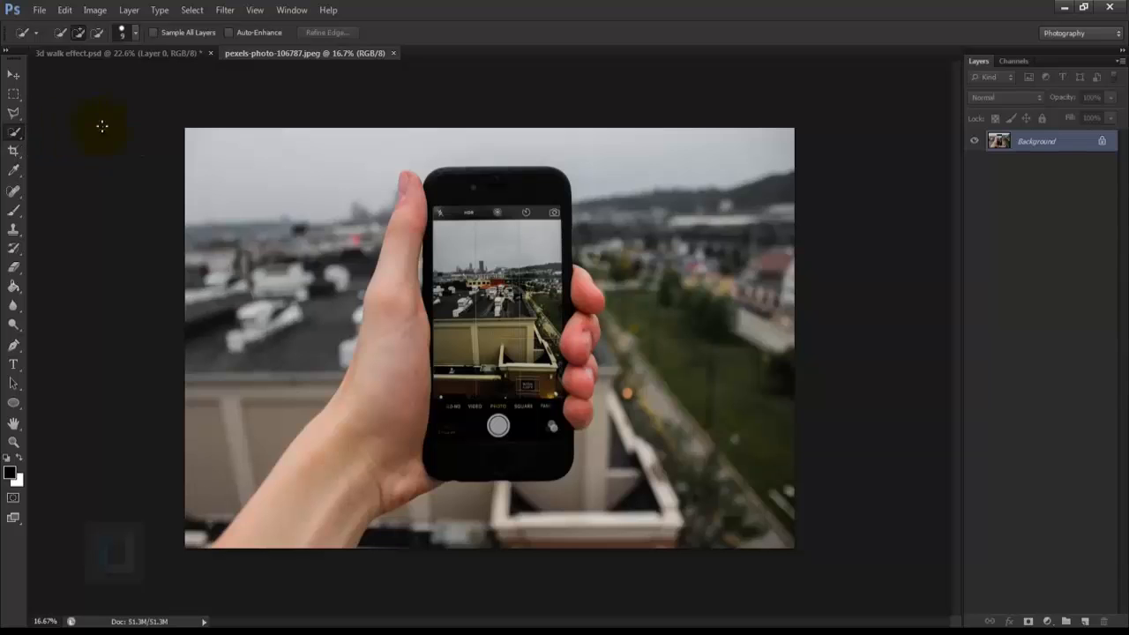
scroll(428, 272, up, 1)
mouse_move(487, 233)
mouse_down()
mouse_move(403, 425)
mouse_move(387, 288)
mouse_move(263, 549)
mouse_move(576, 285)
mouse_up()
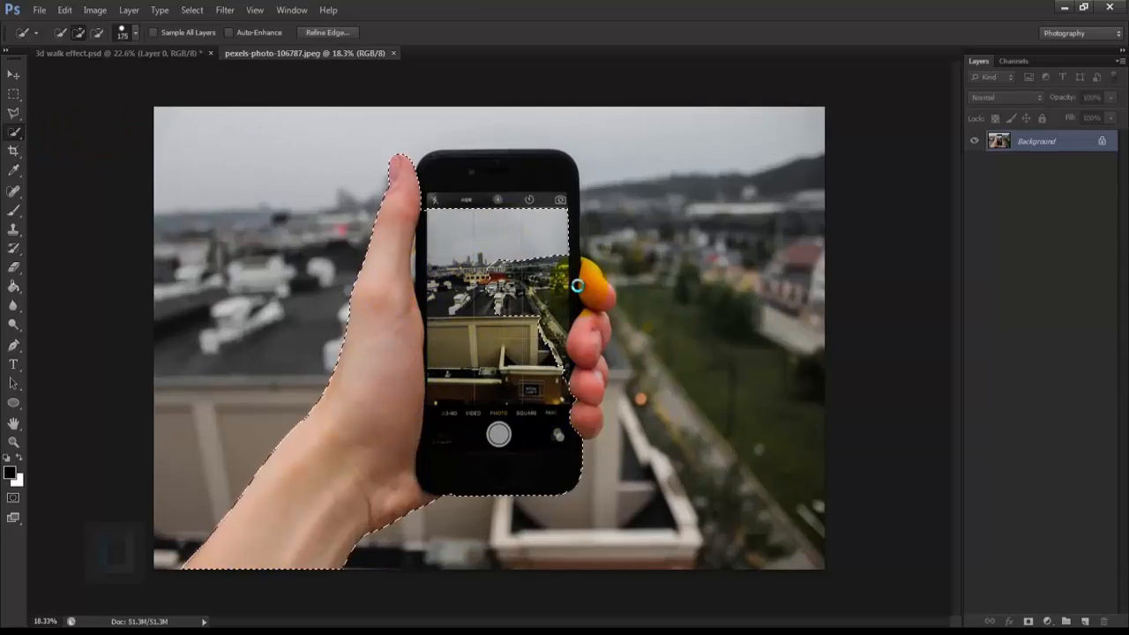
scroll(583, 307, up, 12)
mouse_move(526, 214)
mouse_down()
mouse_move(516, 433)
mouse_move(584, 477)
mouse_up()
drag(574, 569, 577, 295)
drag(578, 295, 573, 370)
mouse_move(353, 167)
mouse_down()
mouse_move(565, 441)
mouse_move(453, 549)
mouse_up()
scroll(622, 317, down, 12)
scroll(543, 370, up, 1)
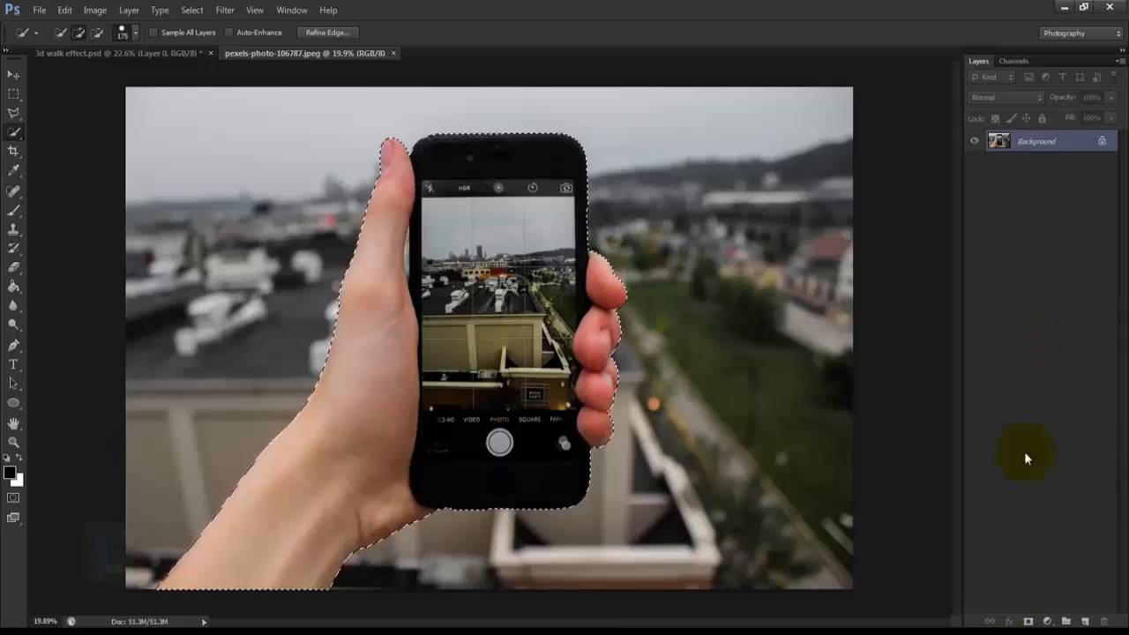
click(1028, 621)
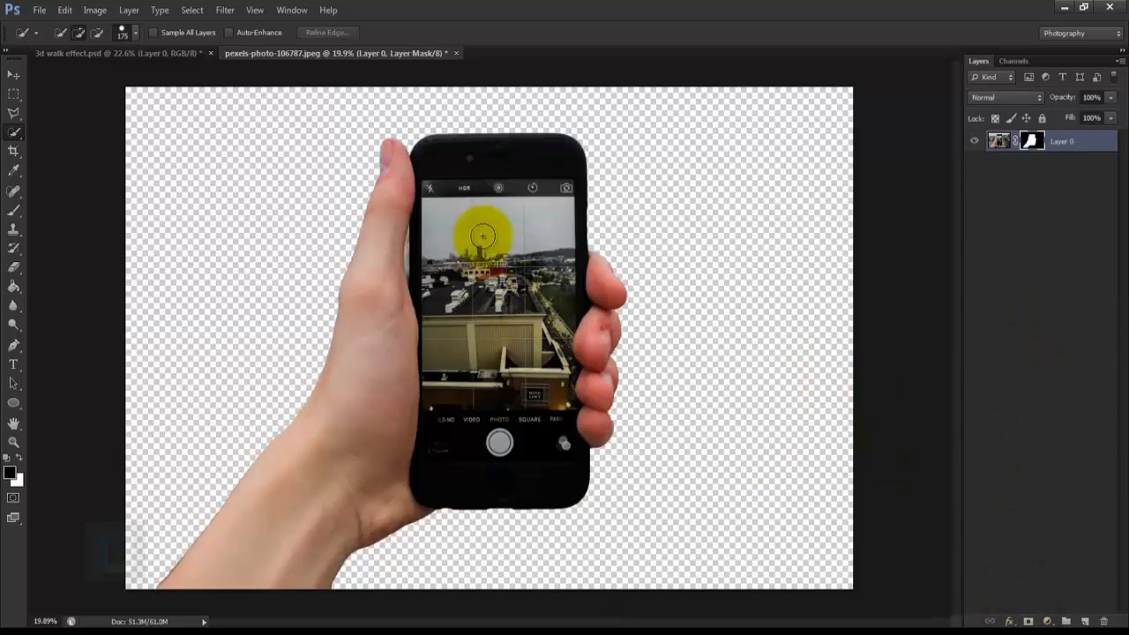
Step: Begin a Polygonal Lasso outline in add-to-selection mode along the upper edge of the phone's display
scroll(425, 275, up, 3)
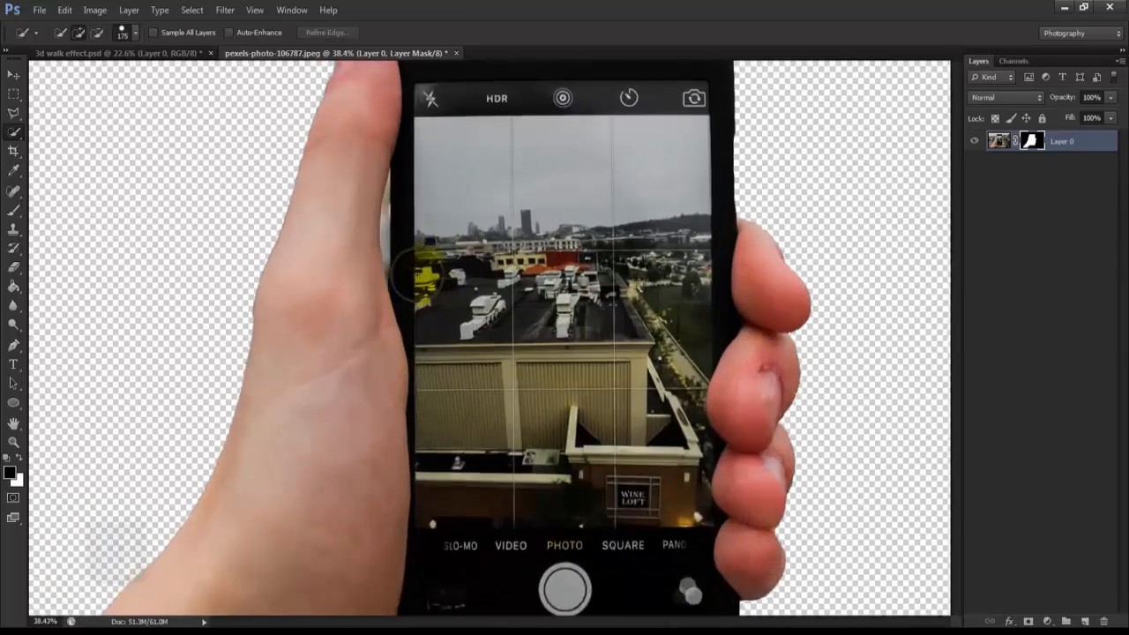
scroll(426, 275, up, 1)
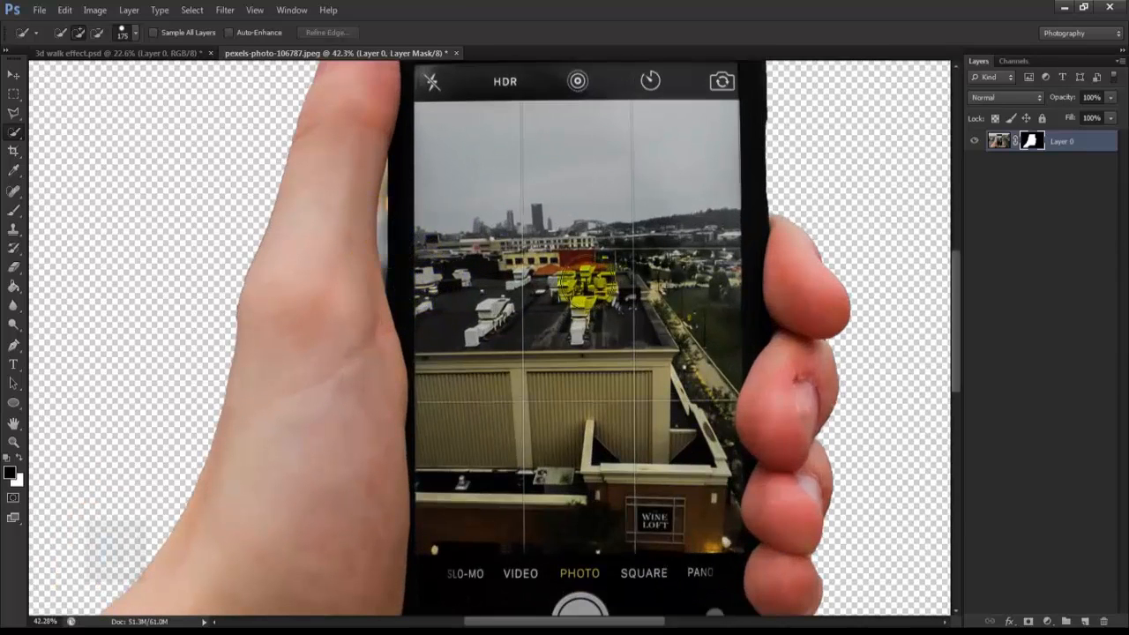
scroll(415, 270, down, 3)
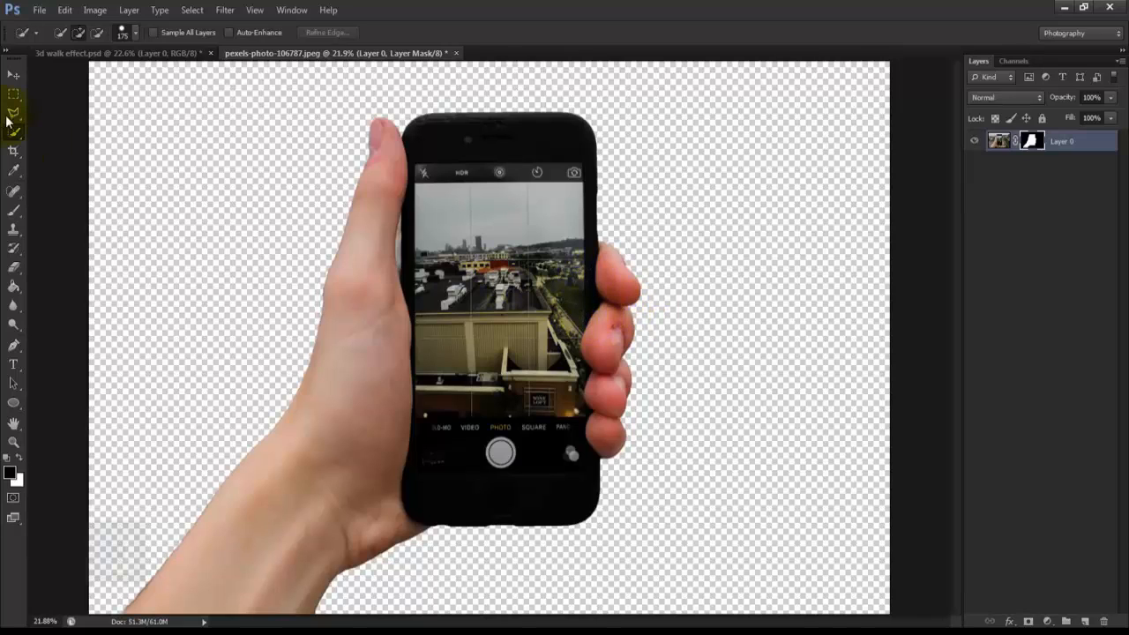
drag(11, 120, 86, 131)
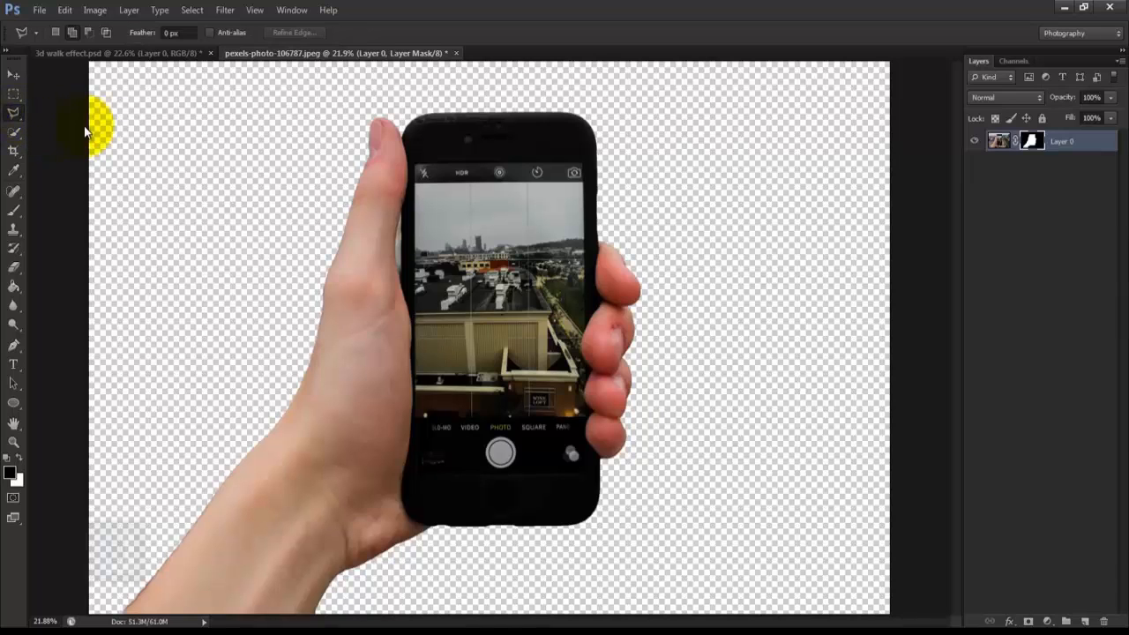
scroll(429, 211, up, 5)
drag(403, 90, 388, 227)
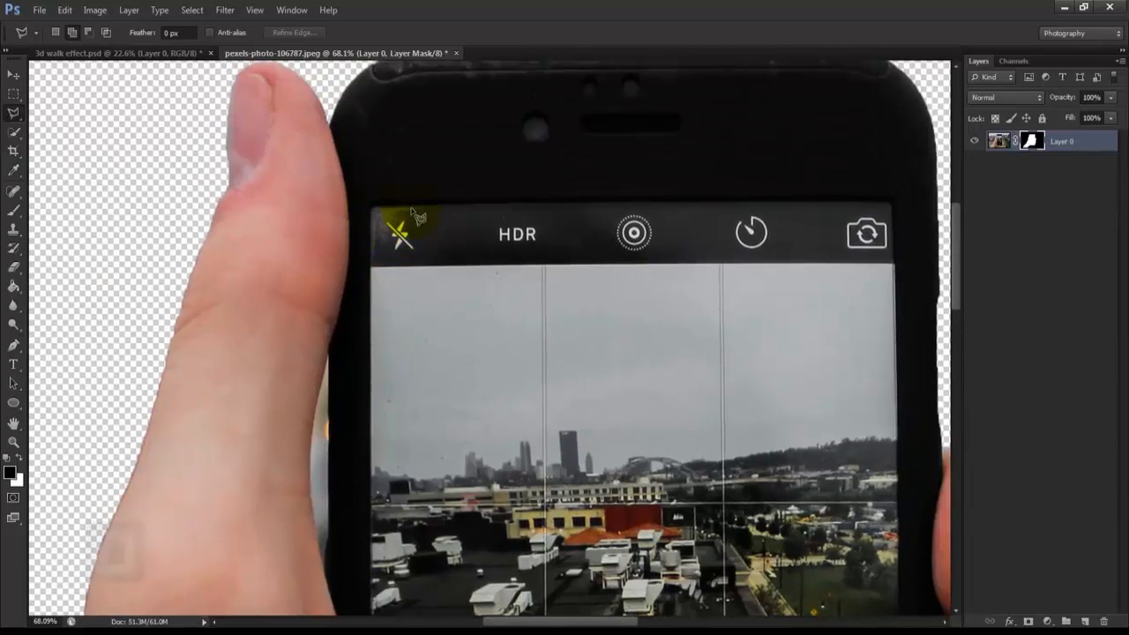
click(73, 33)
click(371, 210)
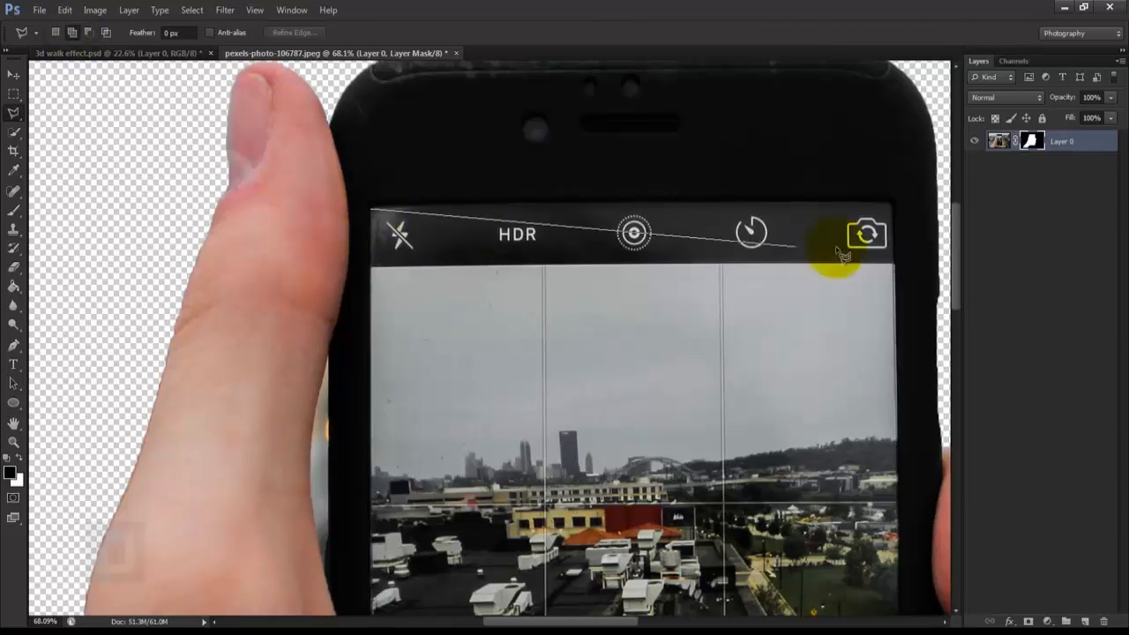
click(891, 205)
Step: Continue the lasso outline down the display's edge on the fingertip side to the first fingers
key(space)
mouse_move(896, 522)
mouse_down()
mouse_move(745, 131)
mouse_move(738, 403)
mouse_up()
key(space)
key(space)
drag(745, 90, 740, 309)
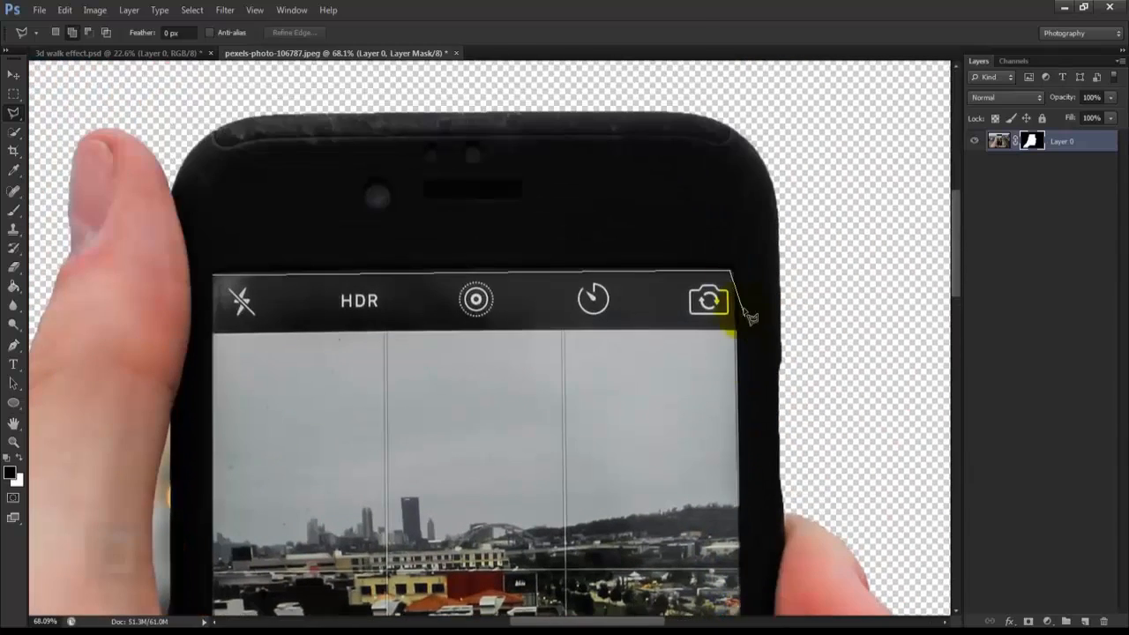
Step: Trace the lasso outline around the fingertips that overlap the phone's display
key(space)
drag(726, 603, 716, 303)
click(739, 484)
click(729, 510)
key(space)
drag(728, 521, 691, 278)
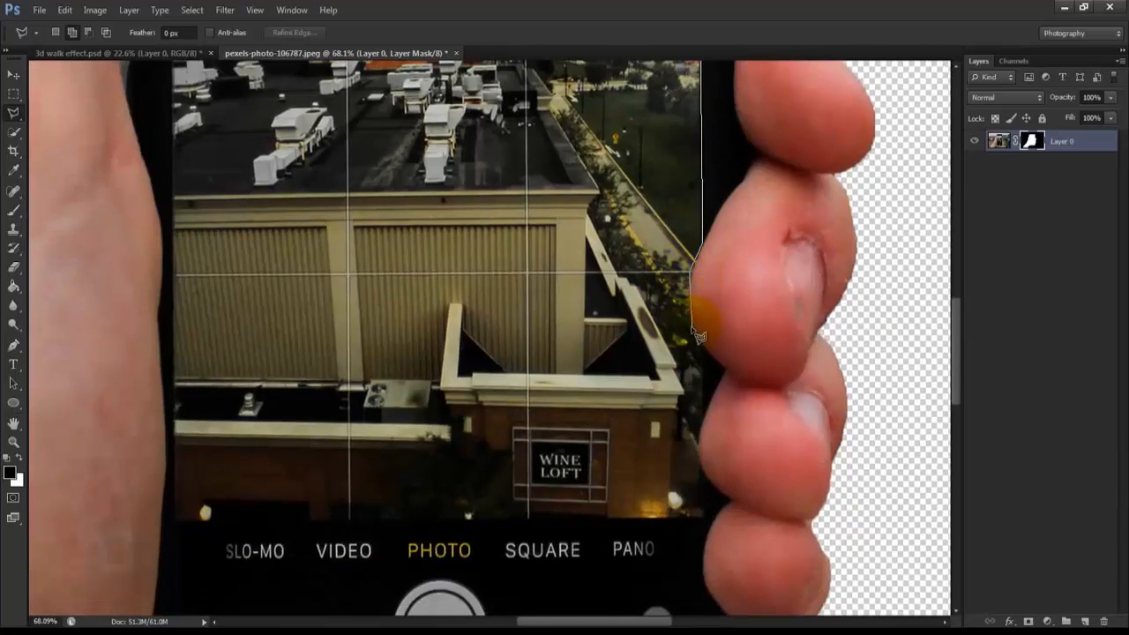
click(724, 373)
click(703, 420)
click(728, 499)
click(733, 506)
key(space)
drag(710, 526, 720, 370)
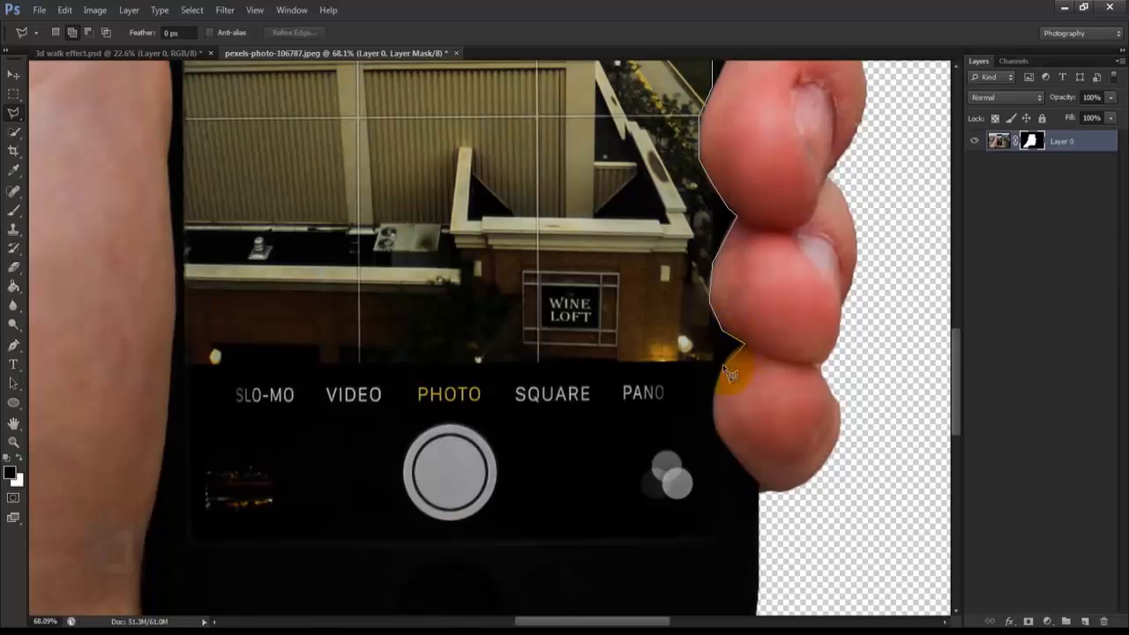
click(715, 433)
click(731, 451)
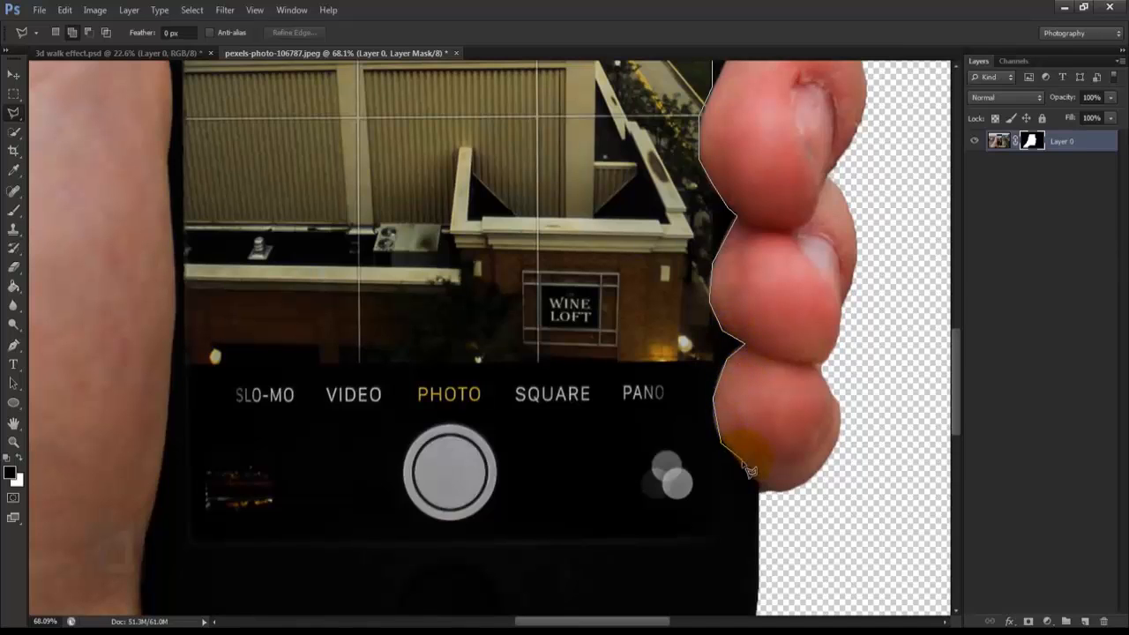
Step: Run the lasso outline along the display's lower edge and up the thumb side, closing it at its starting corner
click(721, 537)
click(193, 541)
key(space)
drag(184, 148, 244, 403)
drag(245, 265, 257, 539)
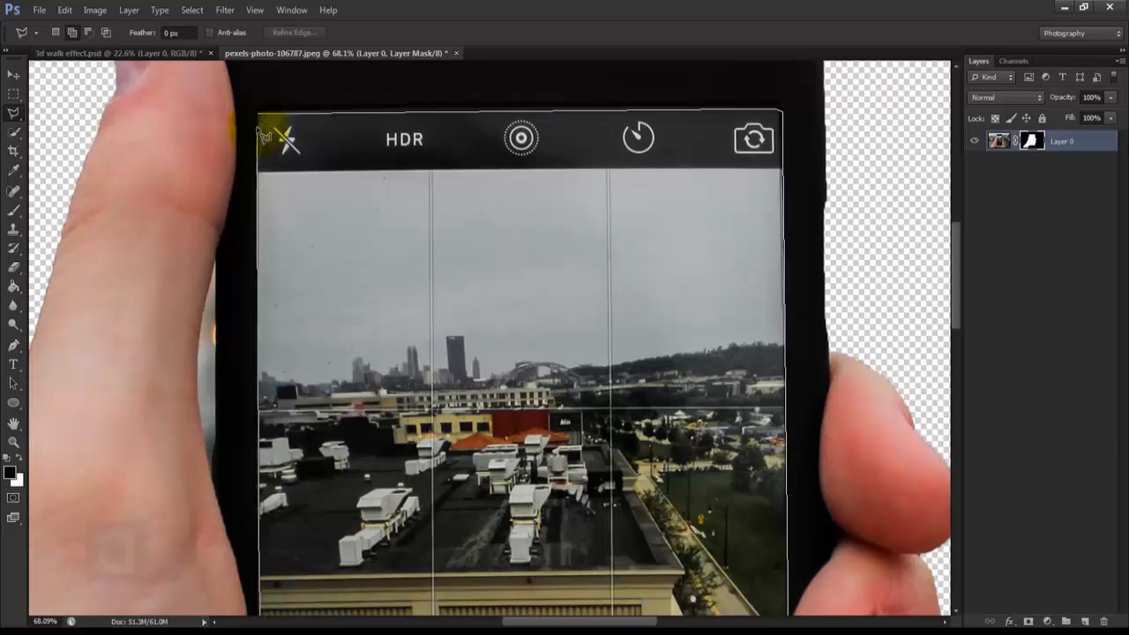
click(264, 130)
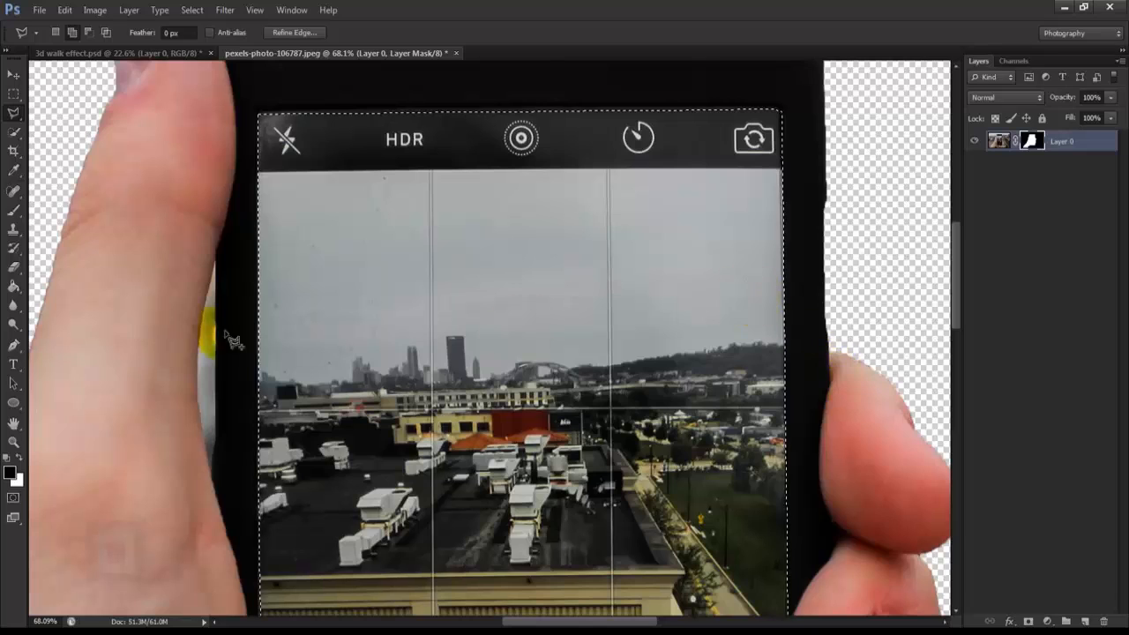
Step: Add the narrow background gap between the thumb and the phone to the selection with the Polygonal Lasso
scroll(137, 353, up, 2)
scroll(326, 344, up, 2)
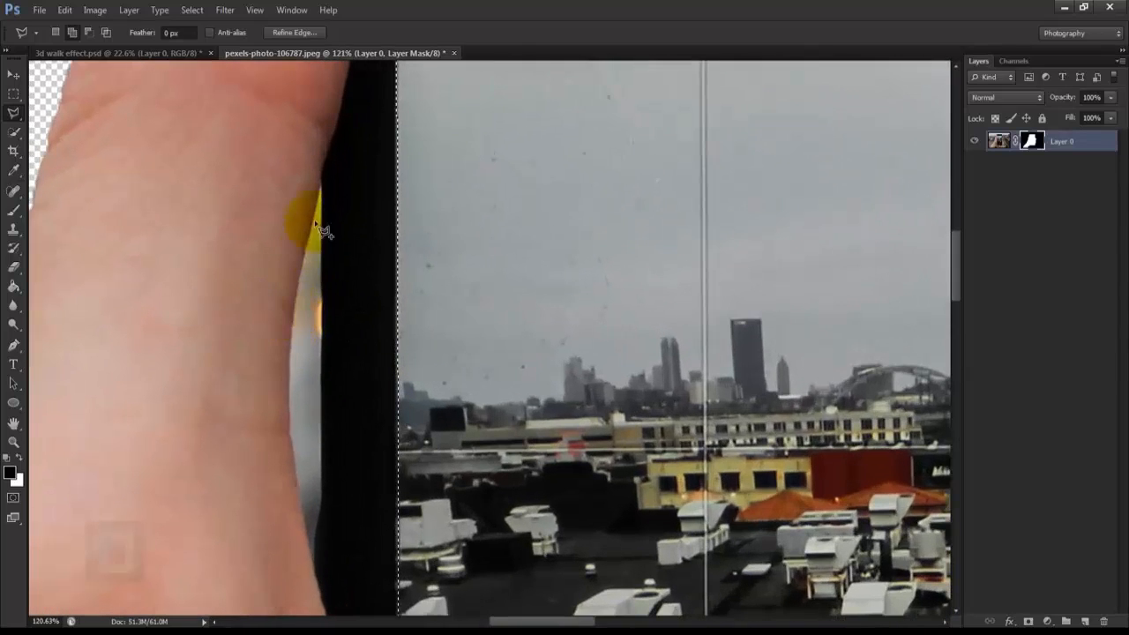
click(321, 185)
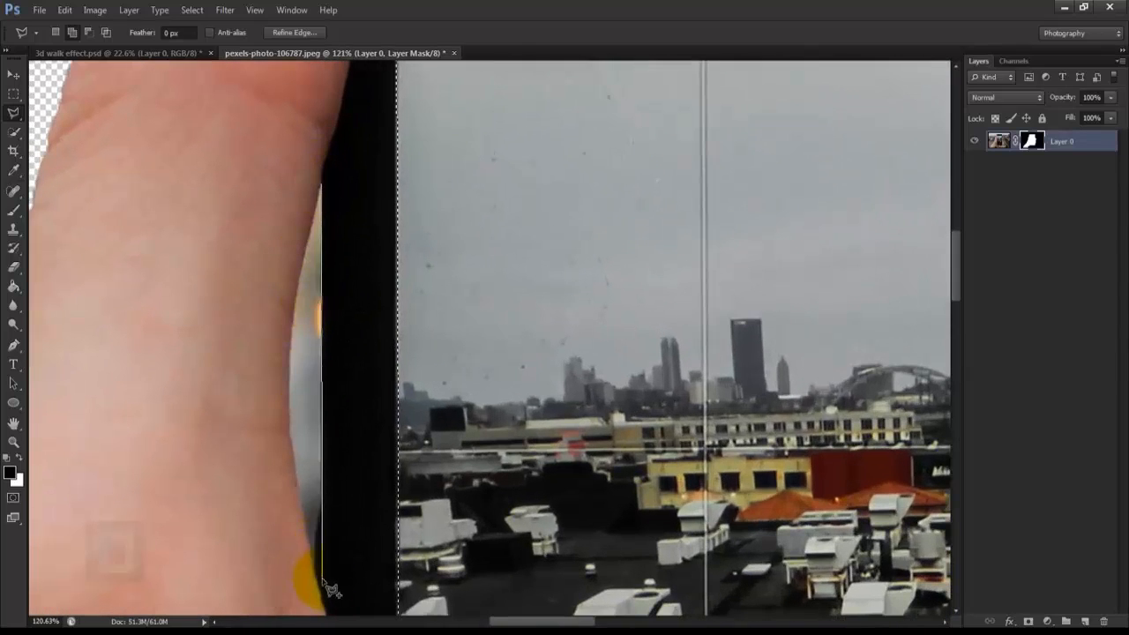
click(323, 511)
click(313, 559)
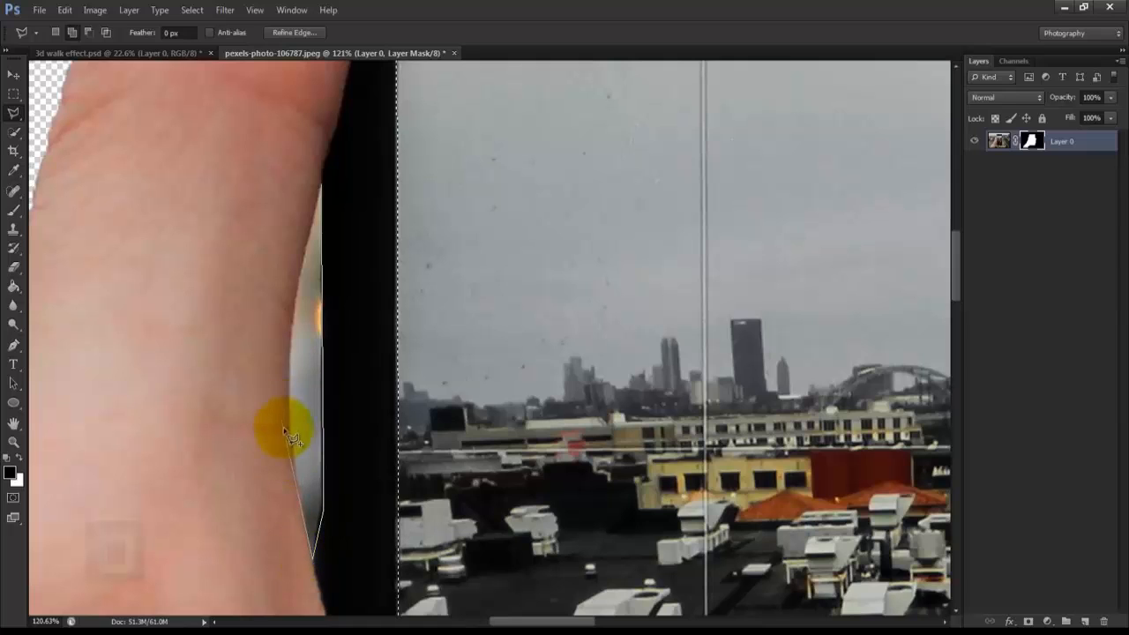
click(289, 436)
click(321, 185)
click(322, 185)
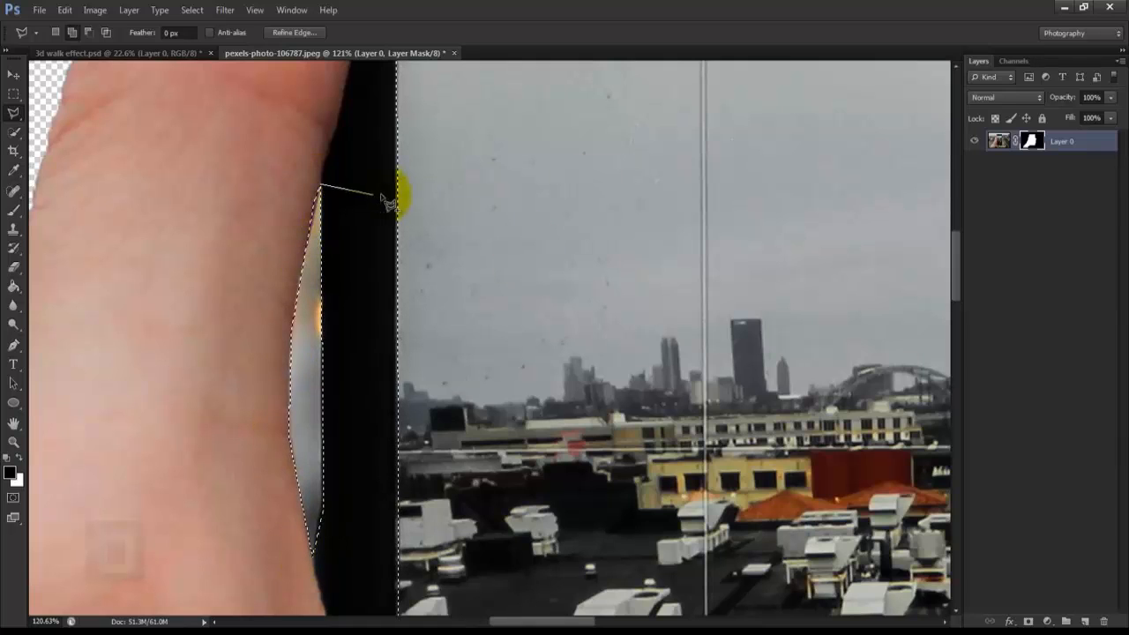
click(208, 195)
click(188, 295)
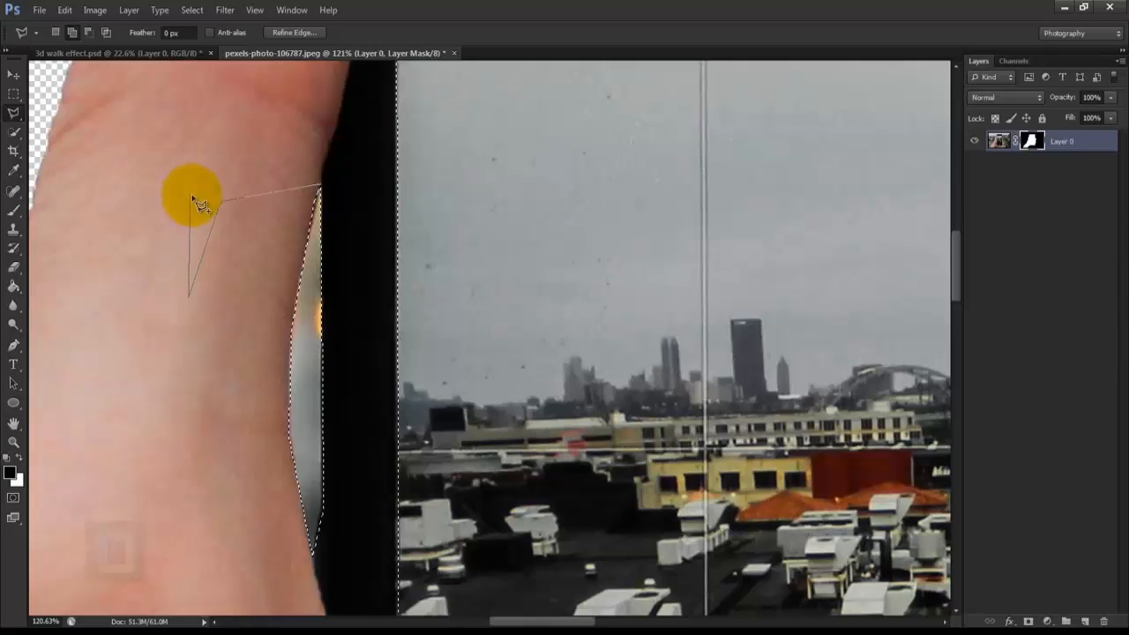
click(203, 198)
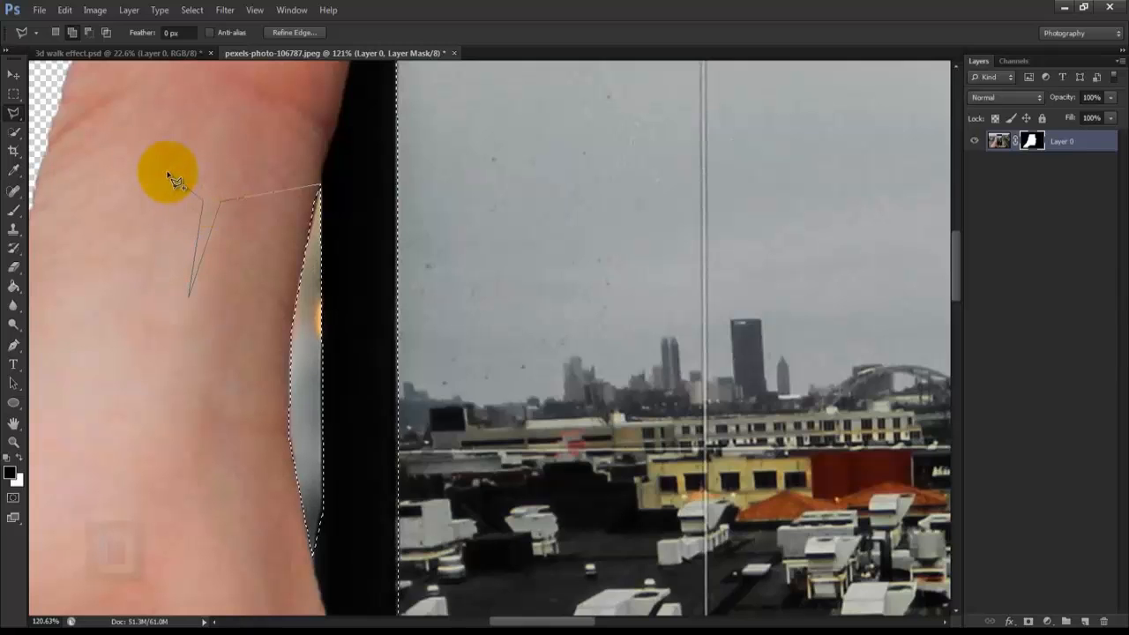
key(Escape)
Step: Paint the selected display and thumb gap black on the layer mask with the Brush at 100% opacity, and deselect
scroll(352, 231, down, 5)
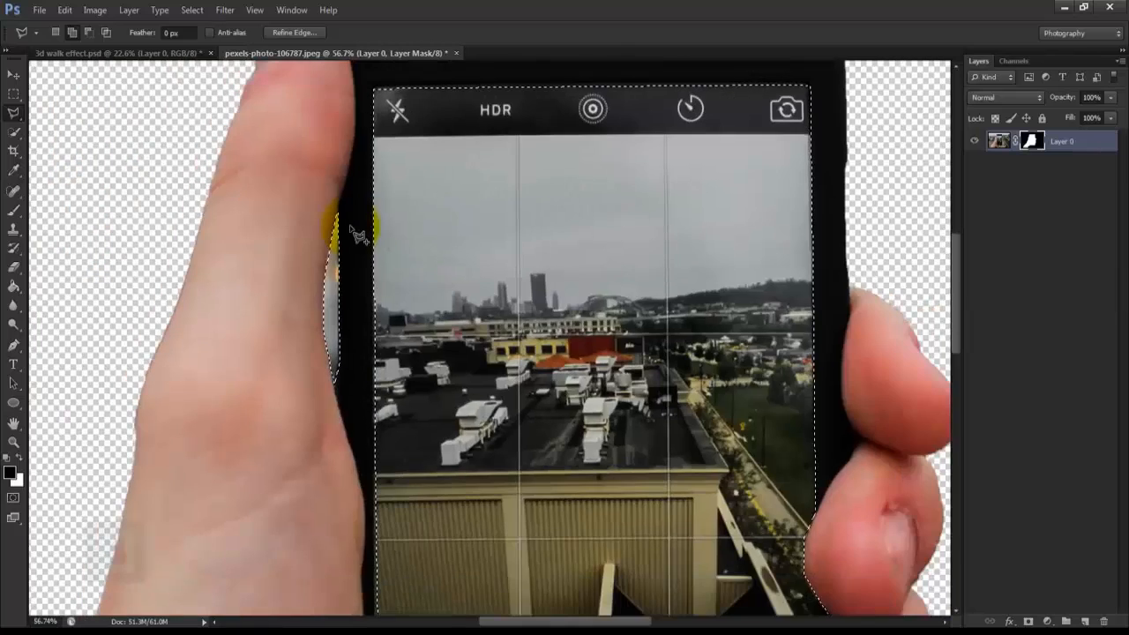
scroll(357, 234, down, 3)
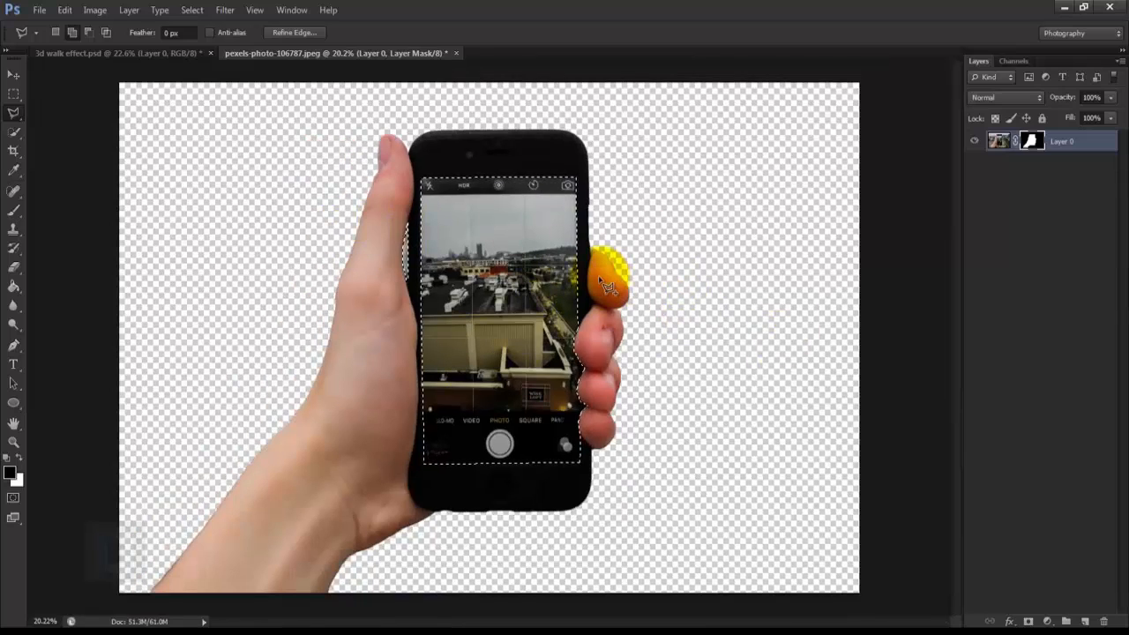
click(15, 203)
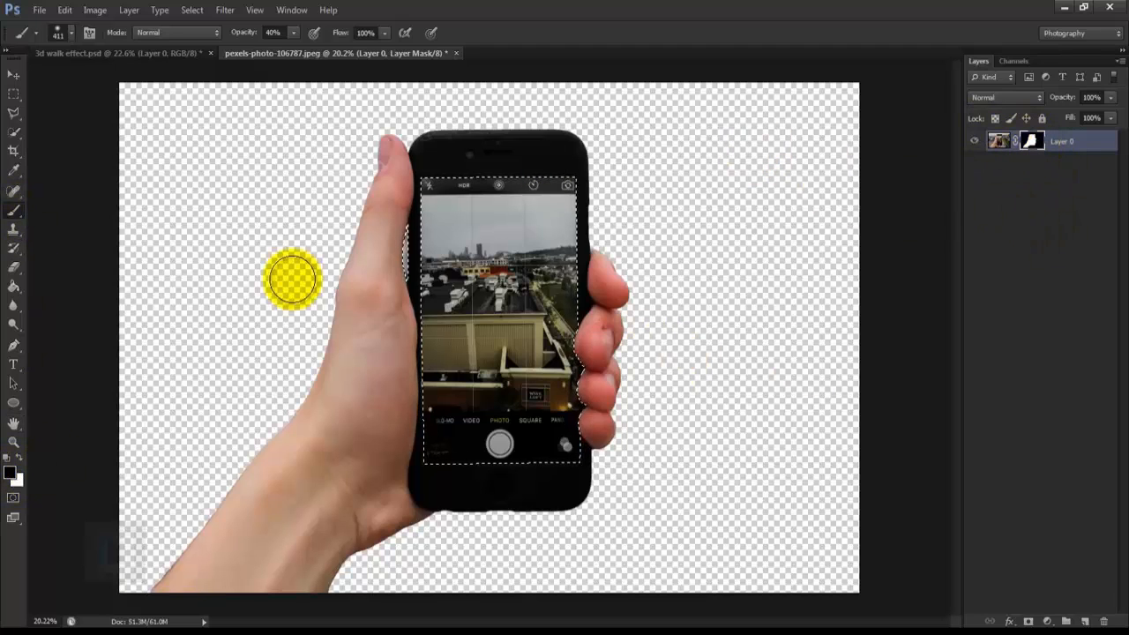
drag(441, 193, 516, 231)
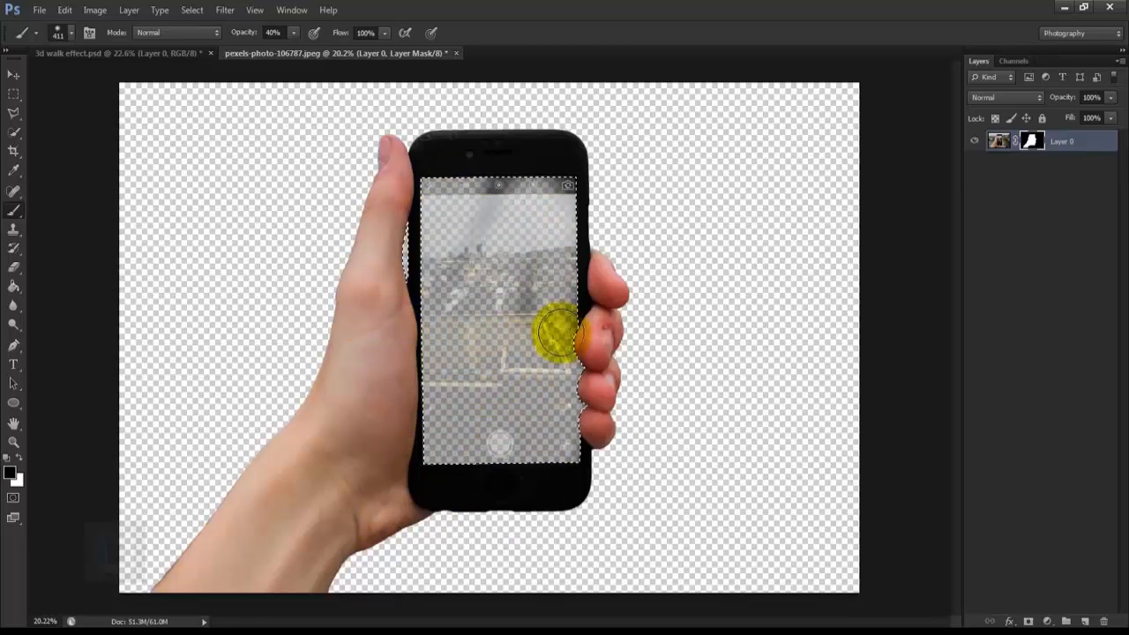
mouse_move(557, 332)
mouse_down()
mouse_move(586, 164)
mouse_move(620, 251)
mouse_move(487, 223)
mouse_up()
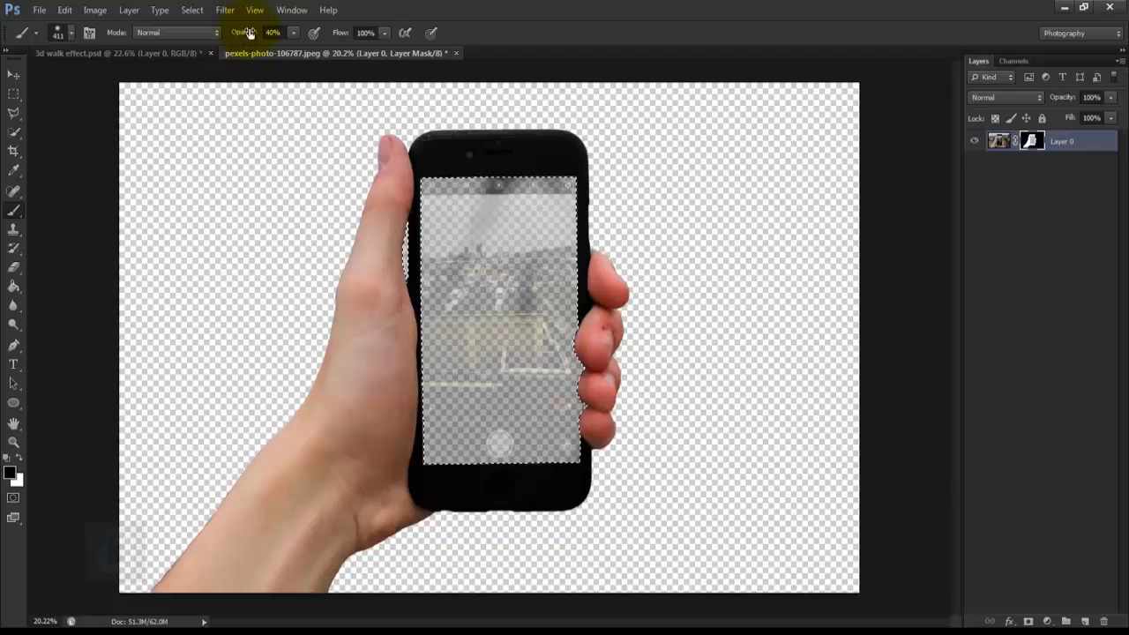
drag(234, 36, 390, 35)
mouse_move(516, 216)
mouse_down()
mouse_move(499, 235)
mouse_move(436, 171)
mouse_move(461, 447)
mouse_move(695, 172)
mouse_up()
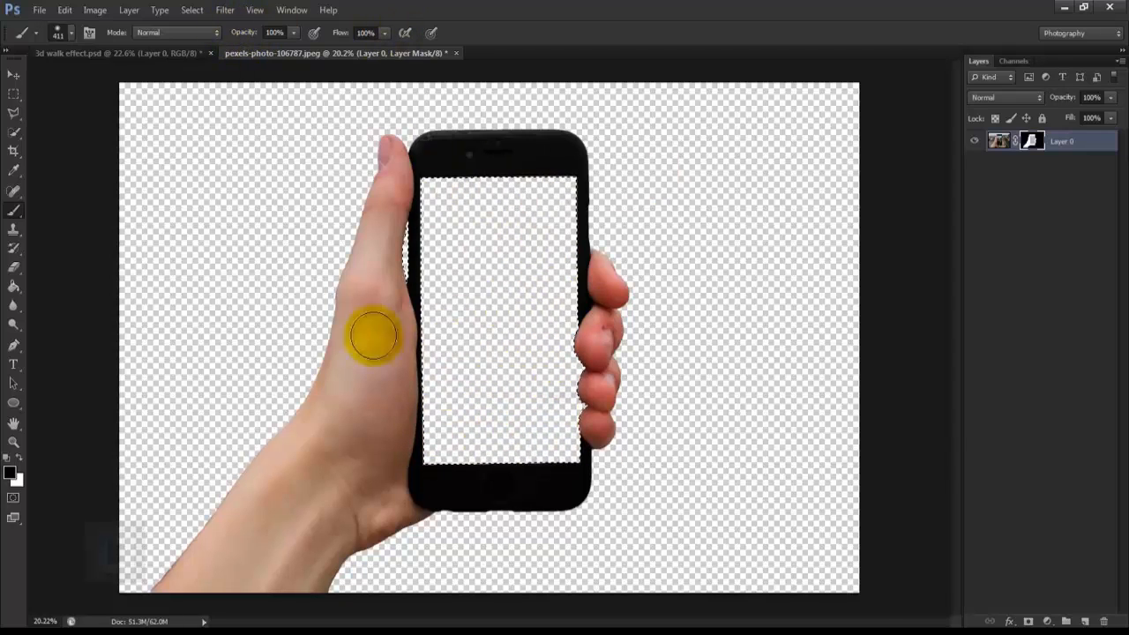
scroll(592, 374, up, 1)
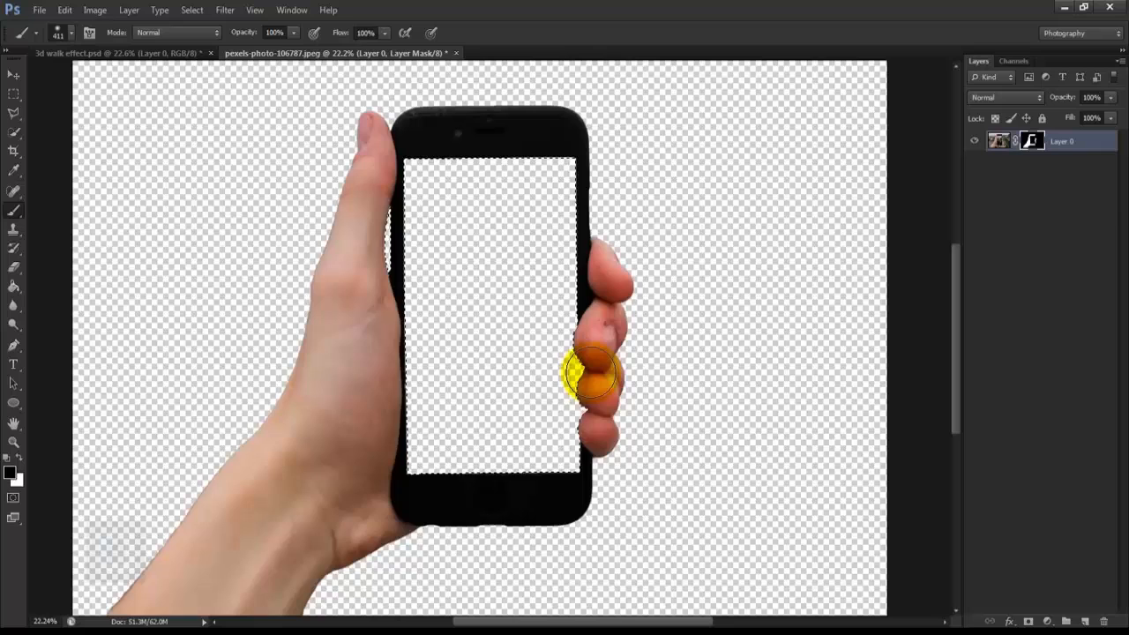
click(202, 6)
click(201, 35)
Step: Crop the canvas around the hand and phone to a 1920 x 1080 ratio, keeping the cropped pixels
scroll(537, 352, down, 2)
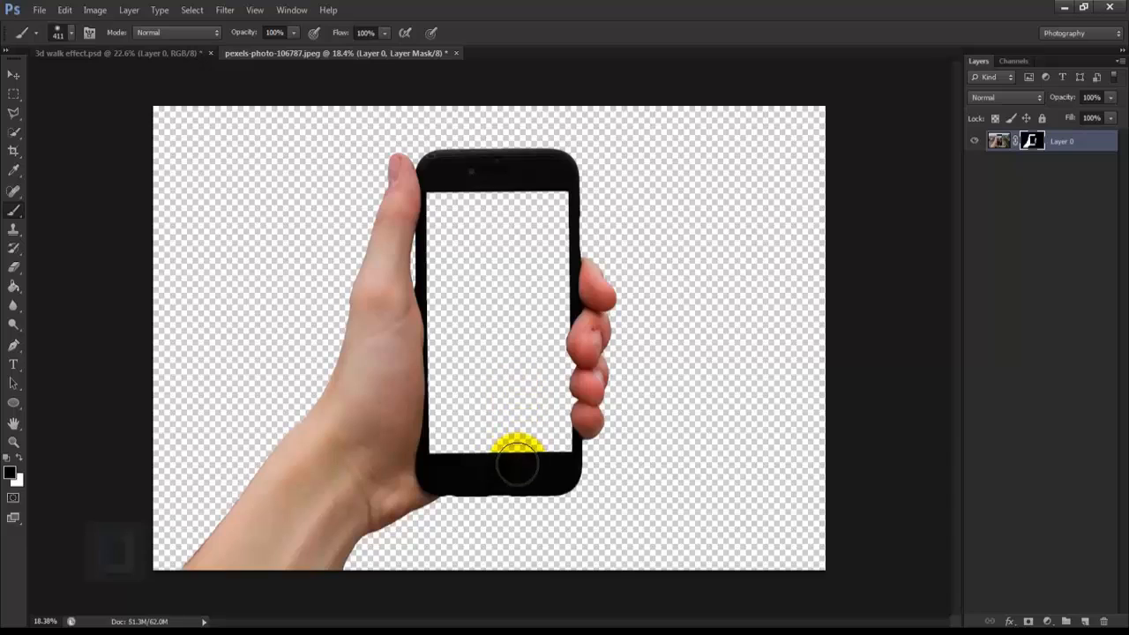
click(12, 153)
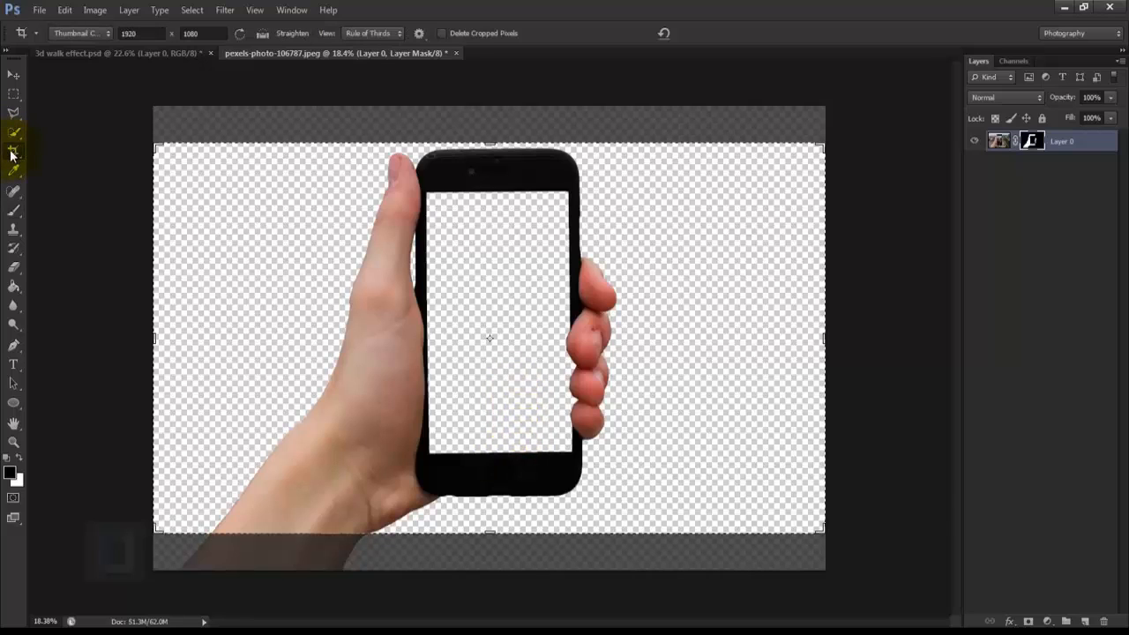
double_click(148, 34)
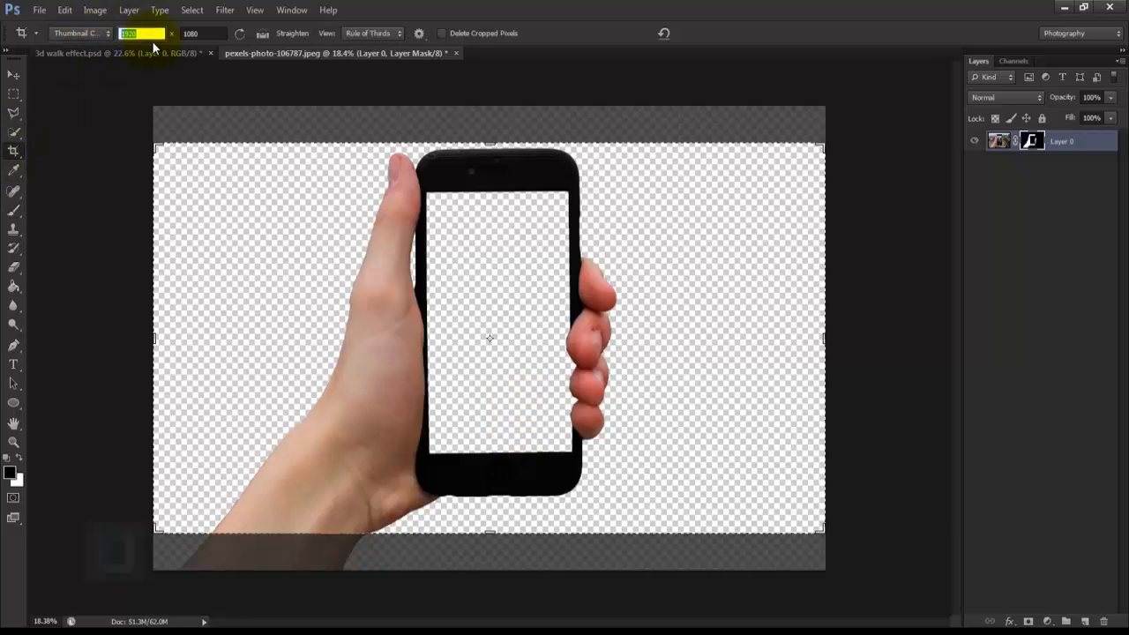
double_click(211, 34)
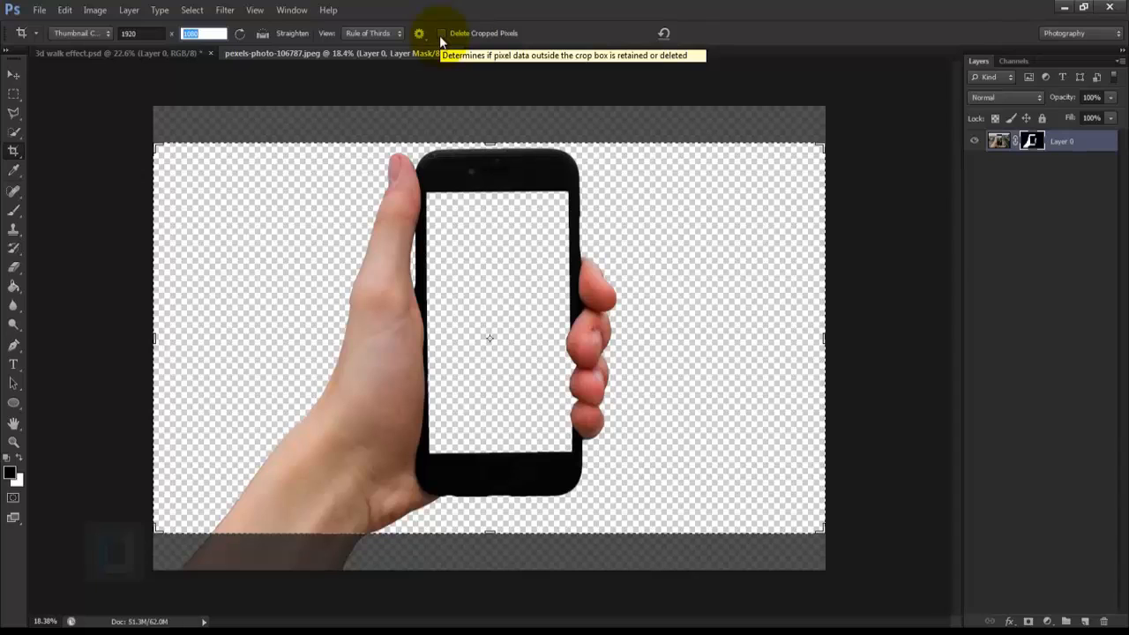
key(Return)
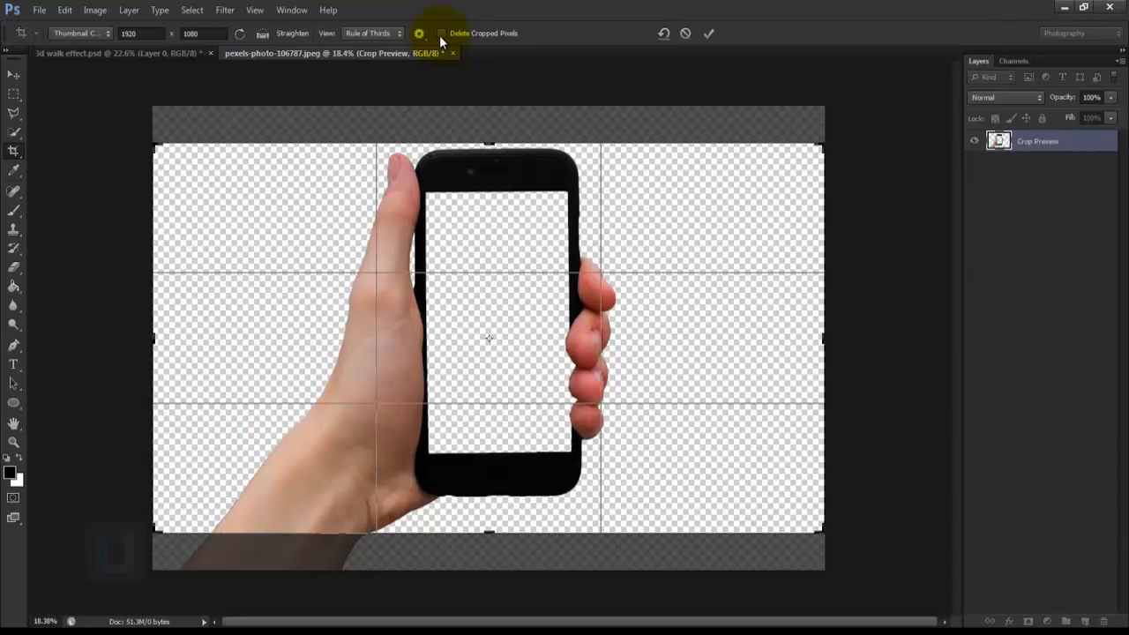
click(709, 34)
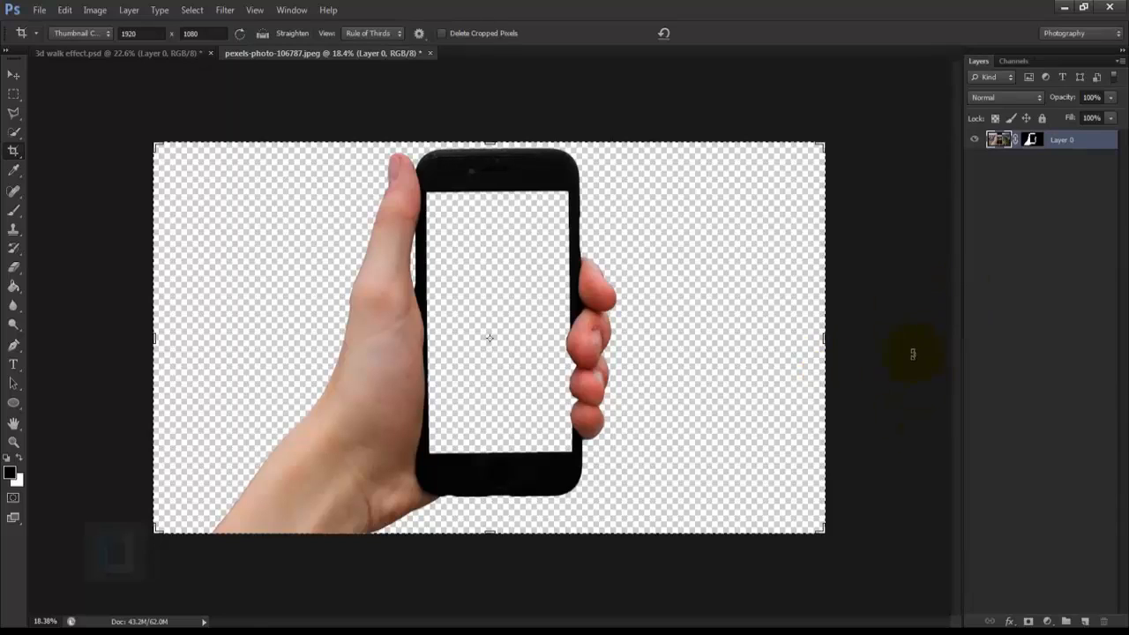
Step: Rotate the hand and phone layer very slightly clockwise with Free Transform to straighten the phone, and apply the transform
key(ctrl+t)
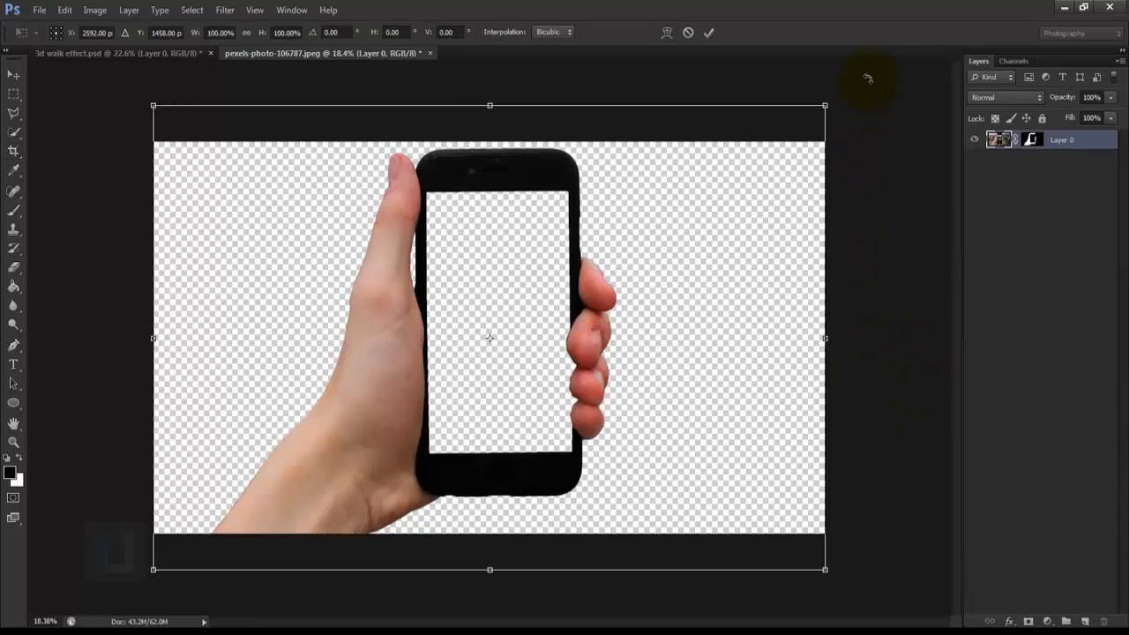
drag(866, 78, 870, 82)
click(709, 33)
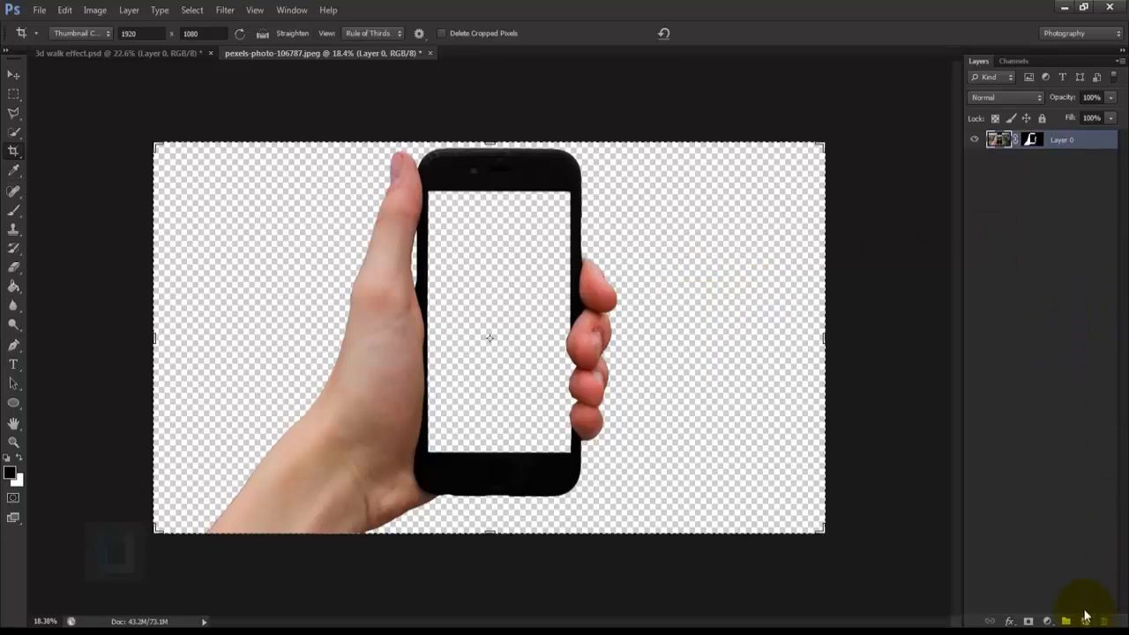
Step: Add a new layer beneath the hand and phone layer and fill it with white using the Paint Bucket
click(1086, 622)
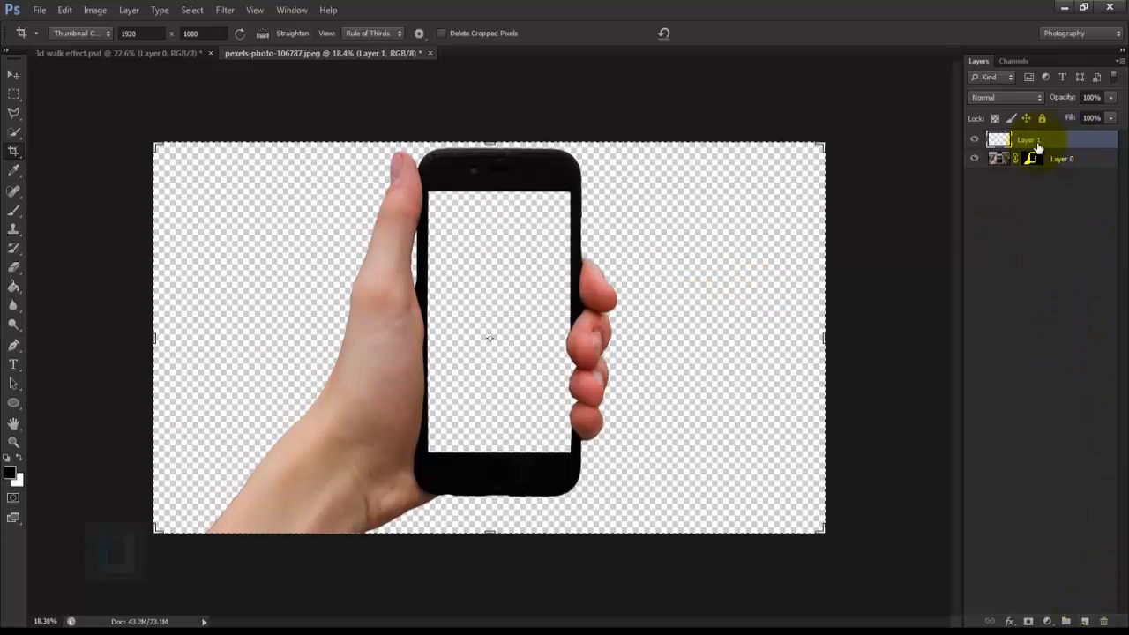
drag(1037, 148, 1043, 190)
drag(16, 289, 63, 298)
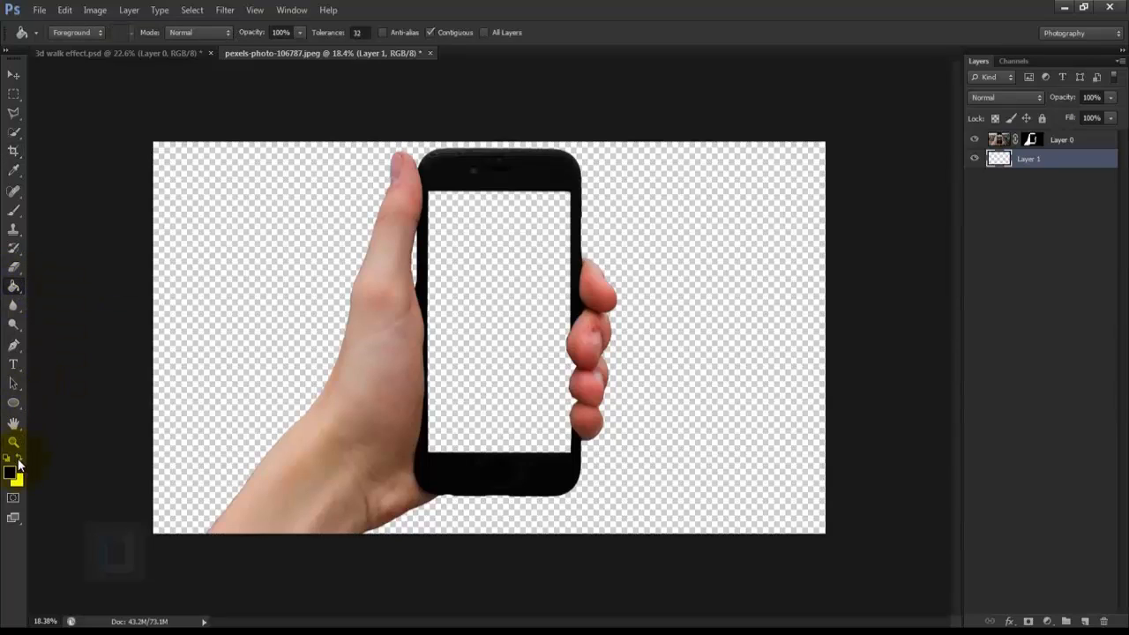
key(d)
key(x)
click(244, 310)
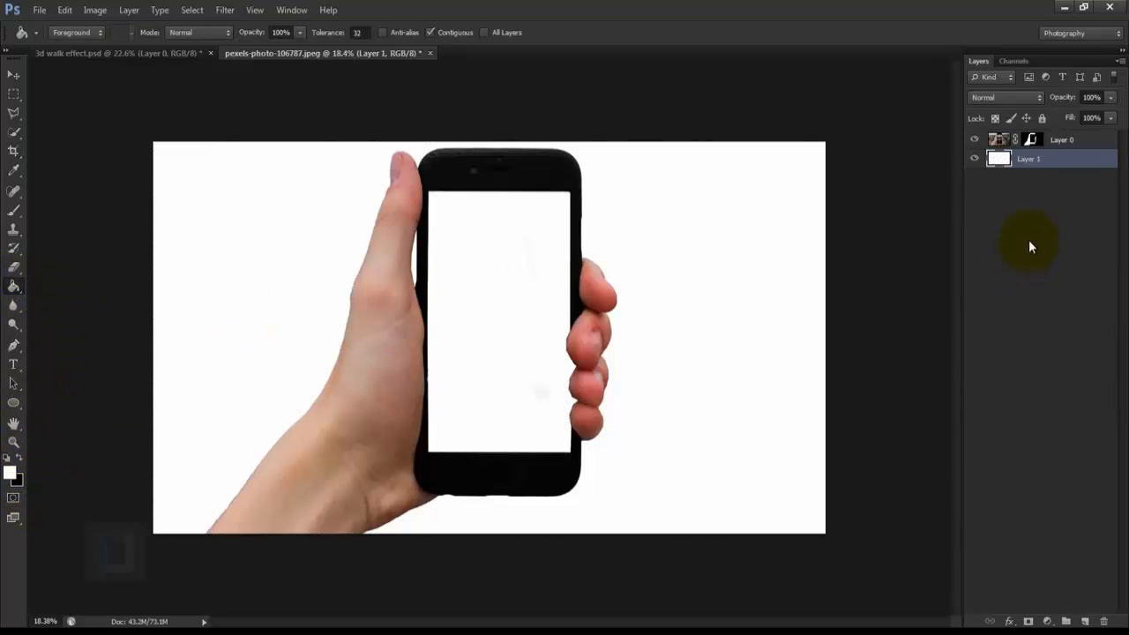
Step: Add a Pattern Overlay layer style to the white background layer using the Green with Fibers pattern
right_click(1076, 165)
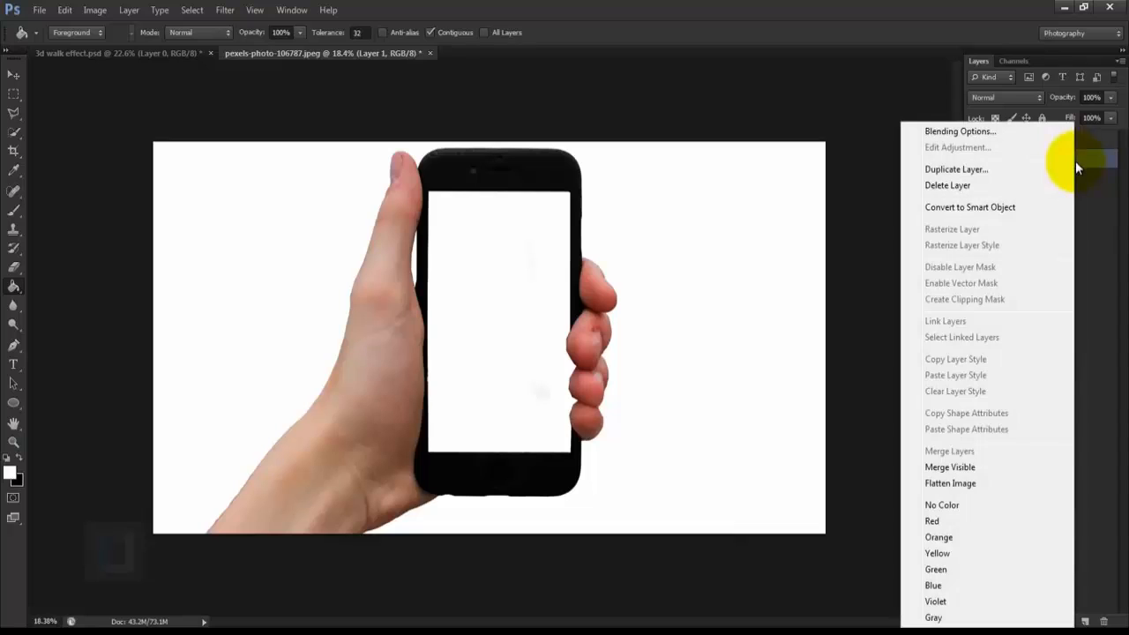
click(942, 131)
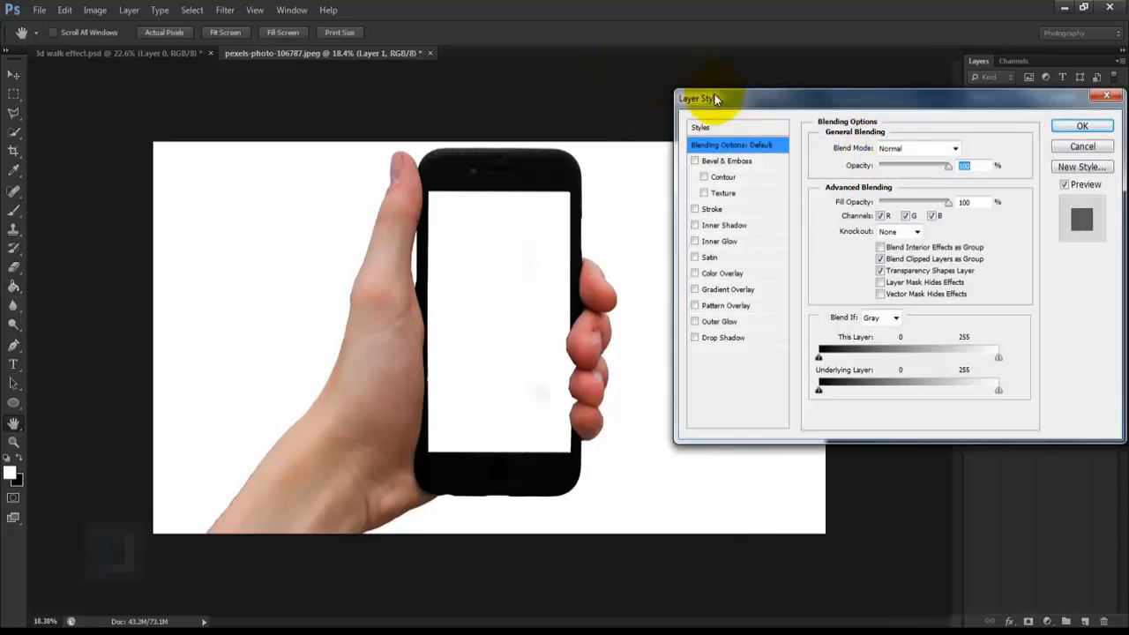
drag(714, 93, 694, 57)
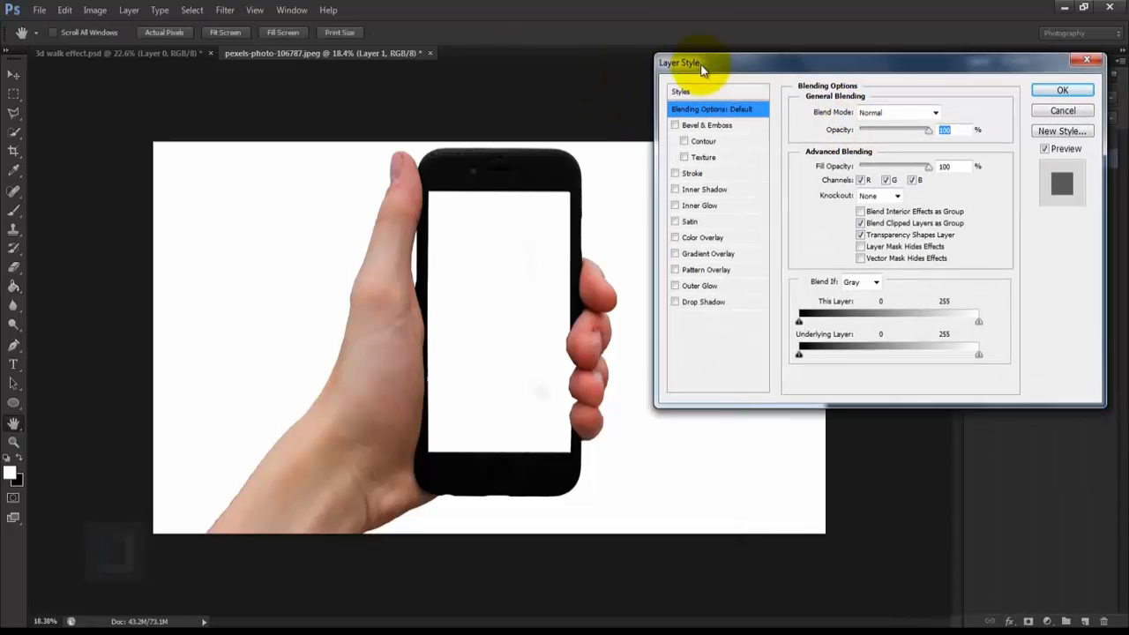
click(694, 271)
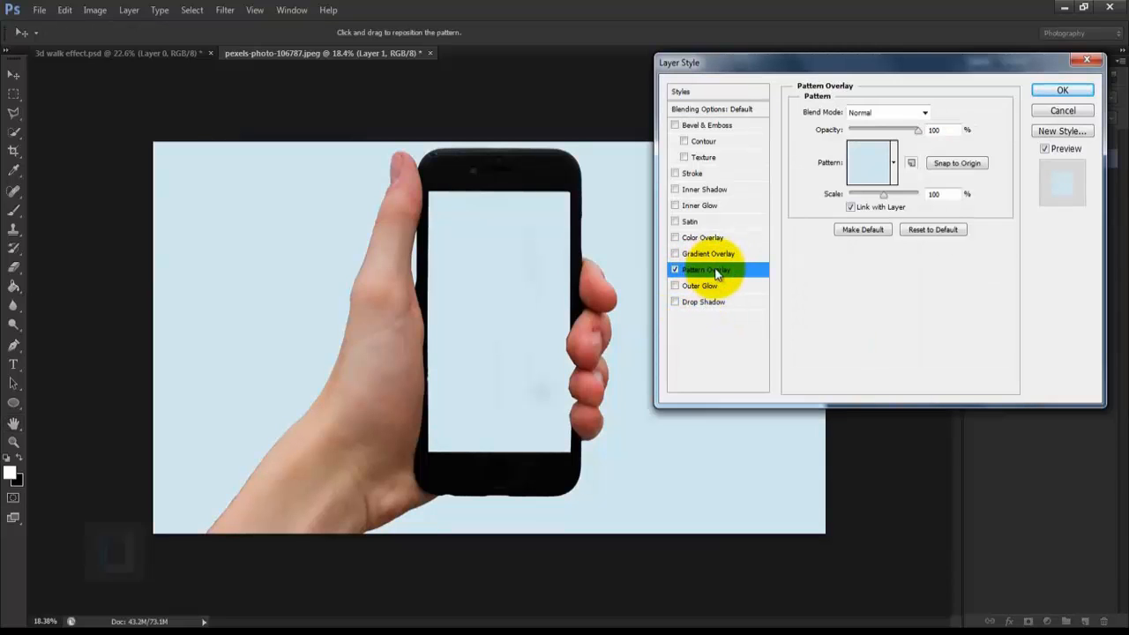
click(893, 162)
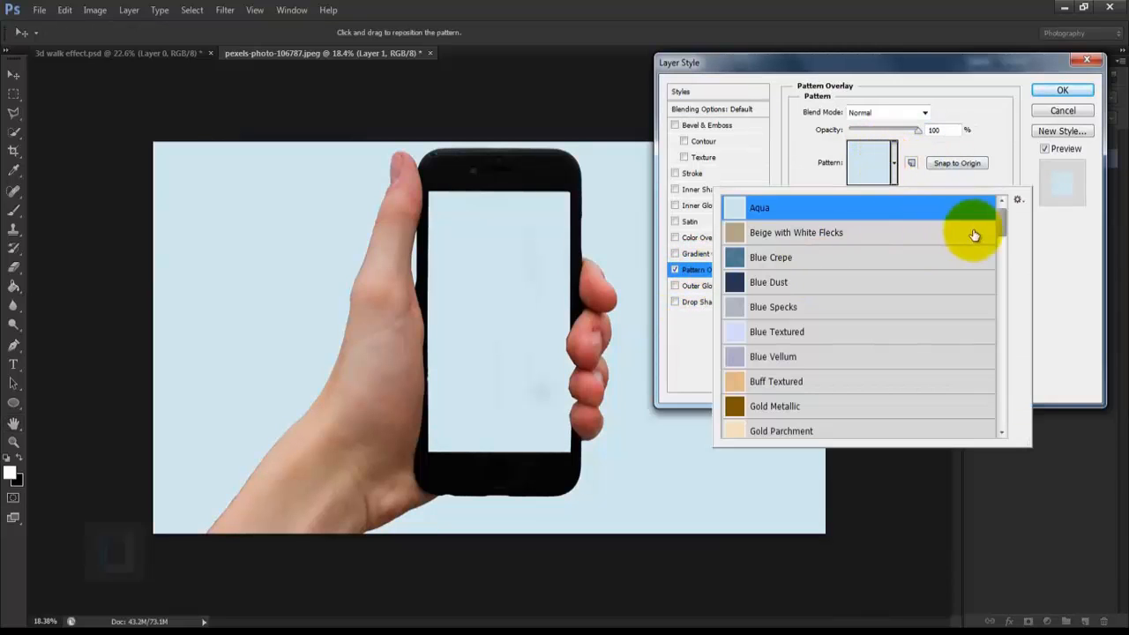
drag(1003, 228, 1002, 245)
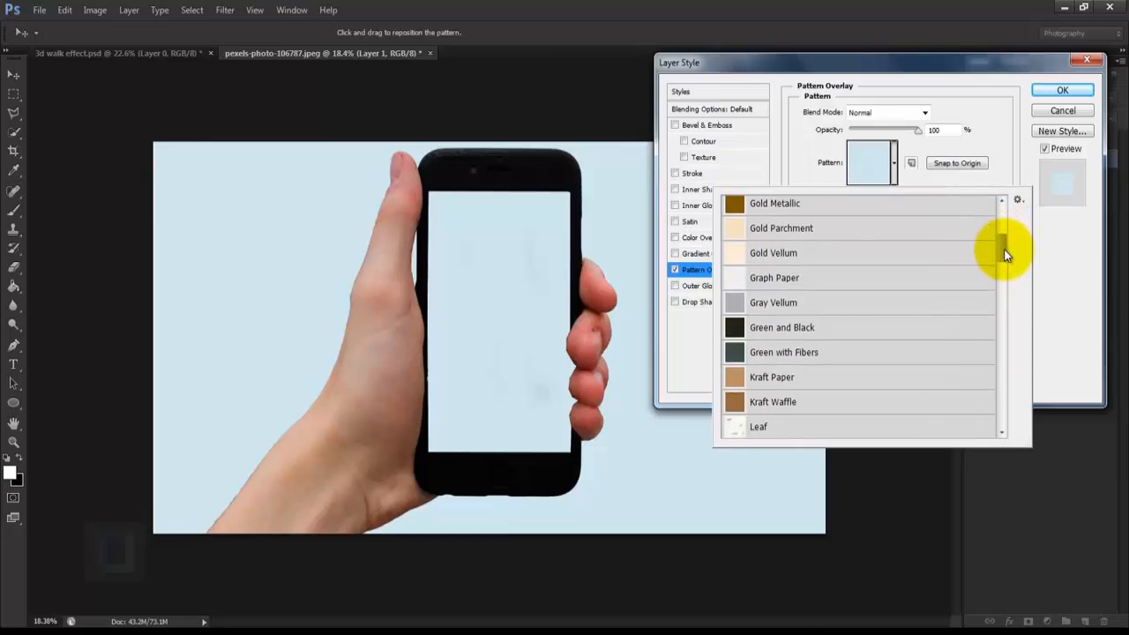
click(763, 356)
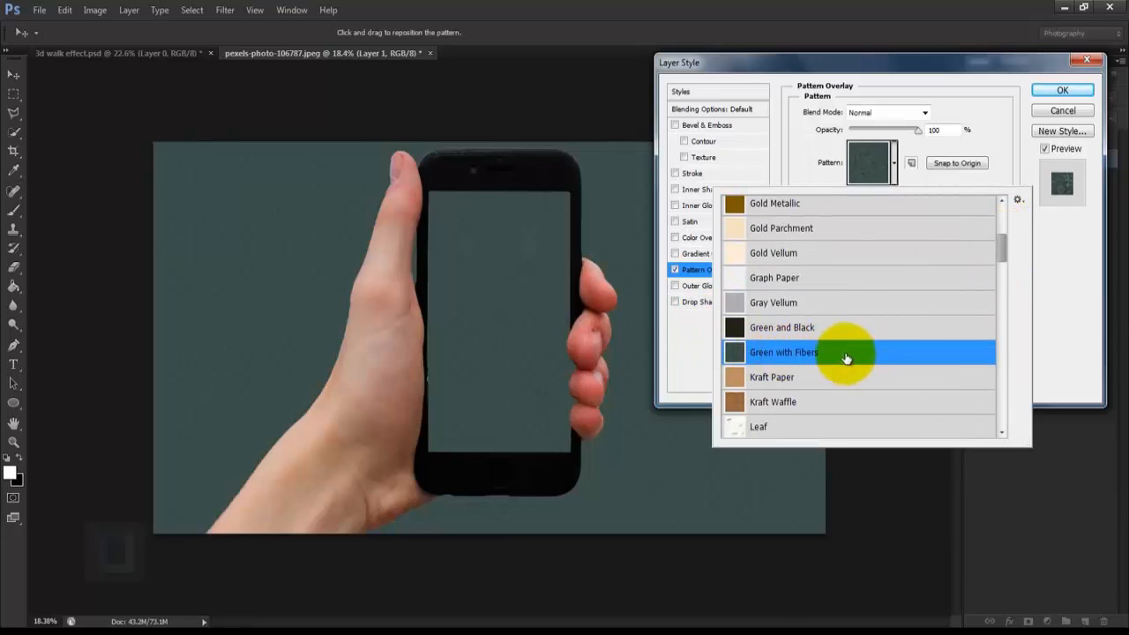
click(1019, 201)
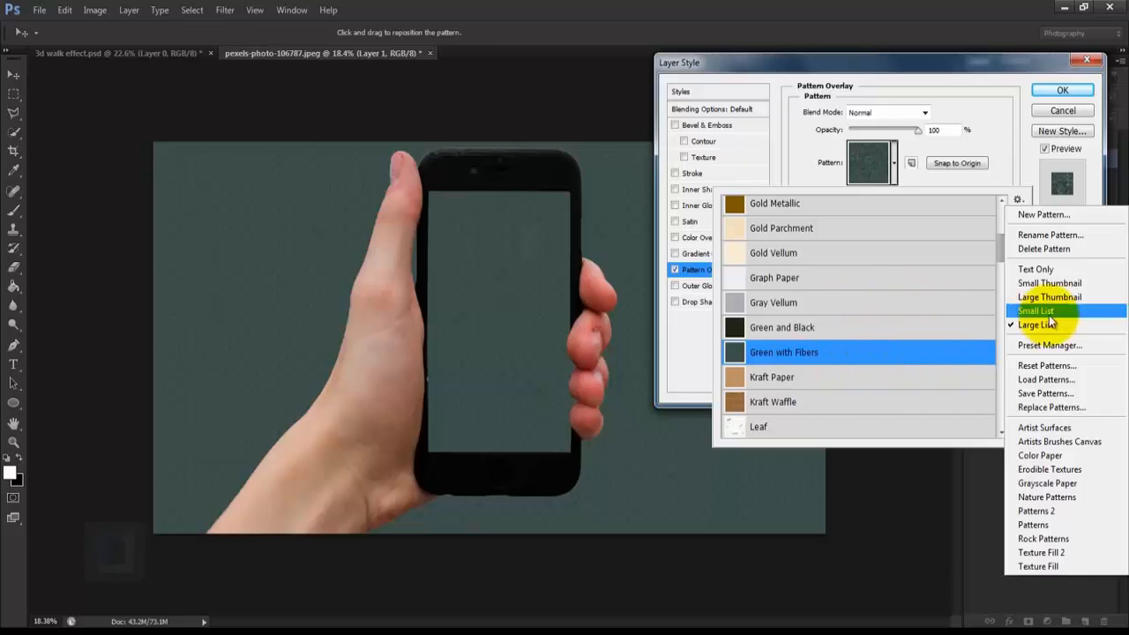
click(819, 357)
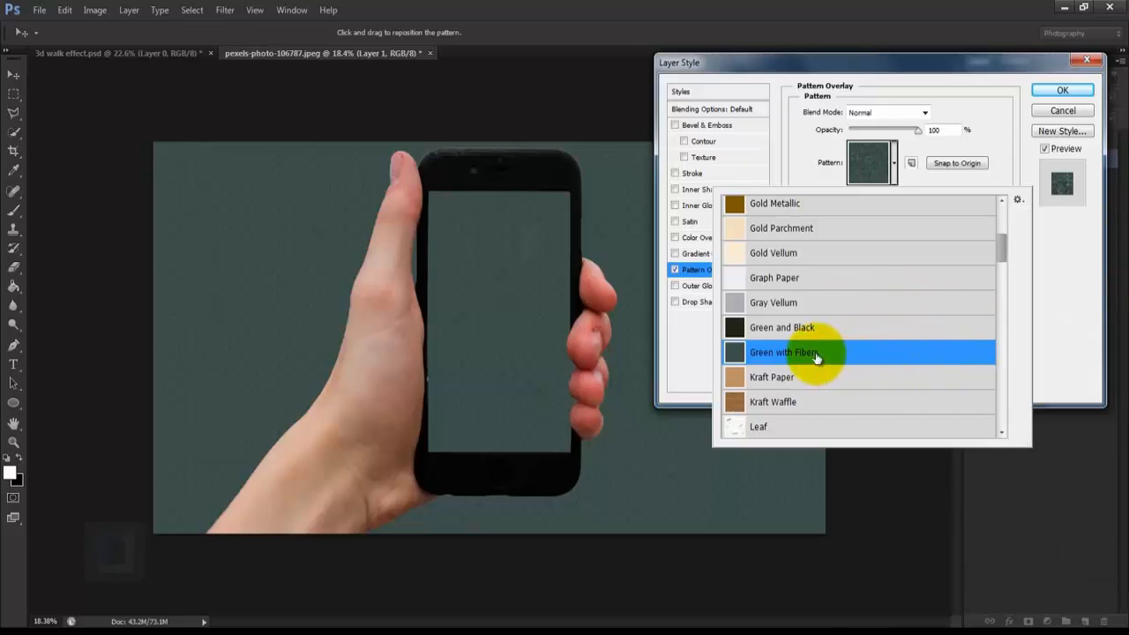
click(898, 168)
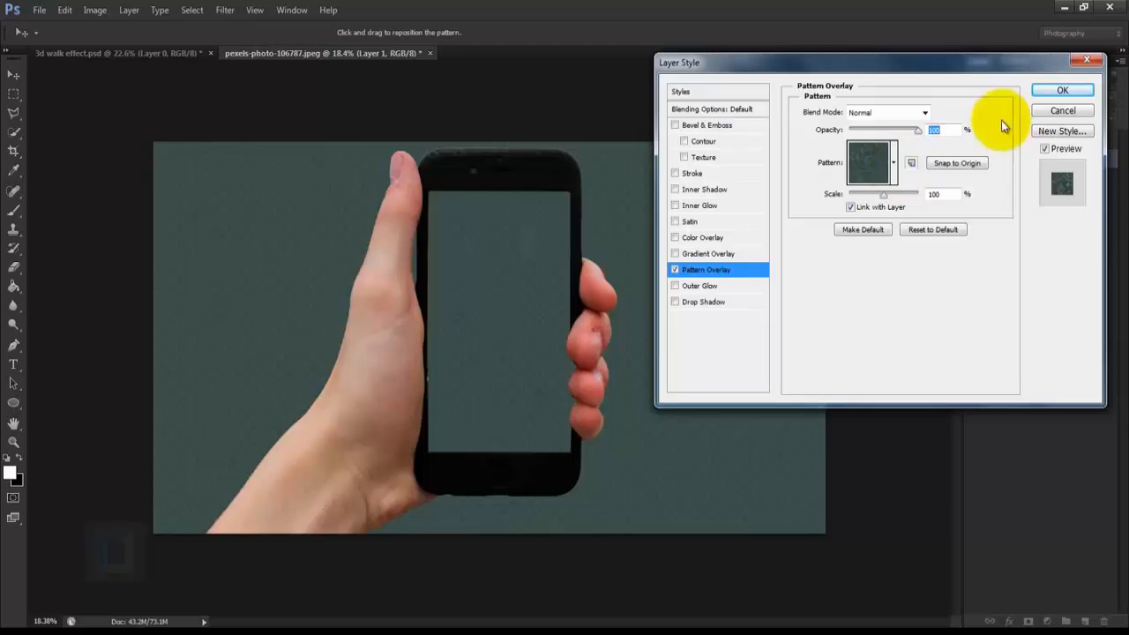
Step: Set the Pattern Overlay's opacity to 62% and its scale to 85%
text(62)
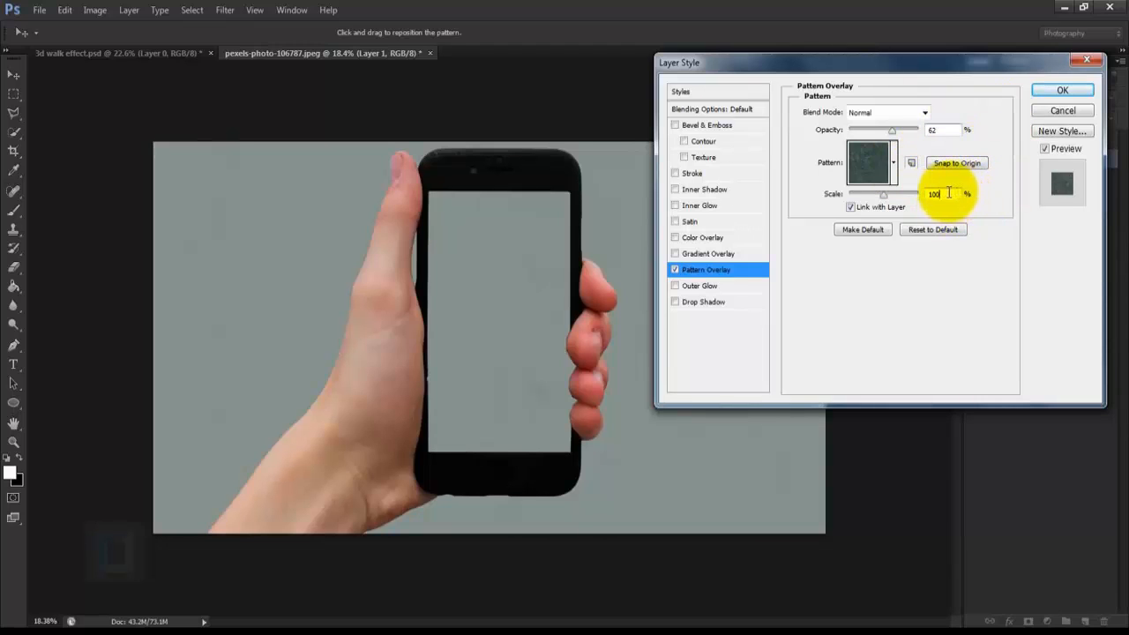
drag(947, 194, 908, 203)
text(85)
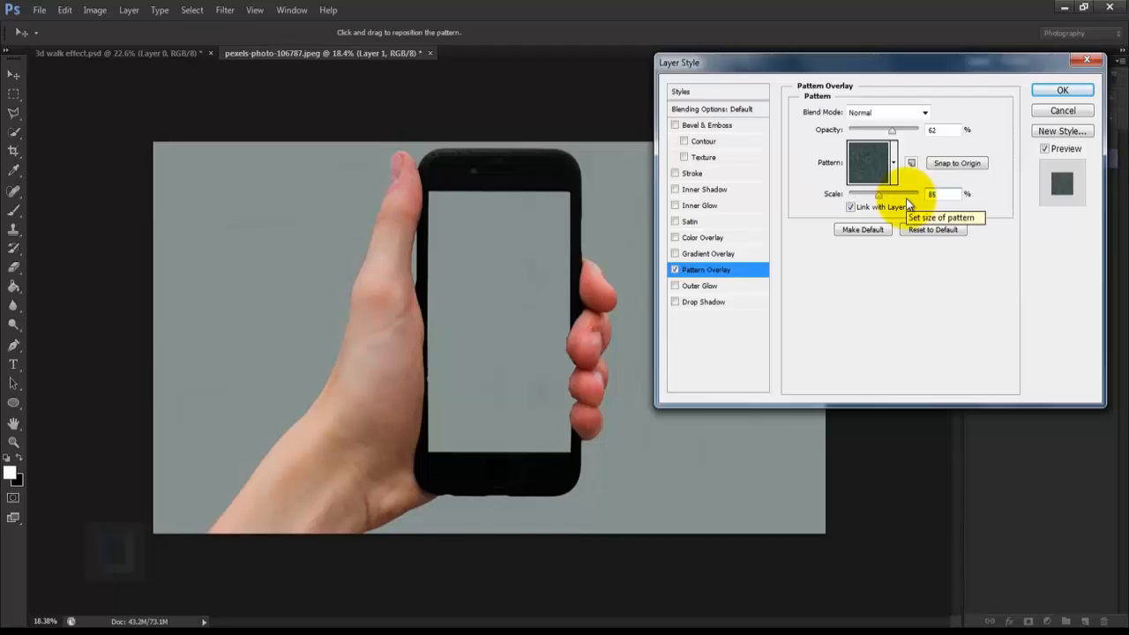
Step: Add a reversed radial Gradient Overlay to the background layer at 150% scale and 57% opacity, and apply the layer style
click(702, 254)
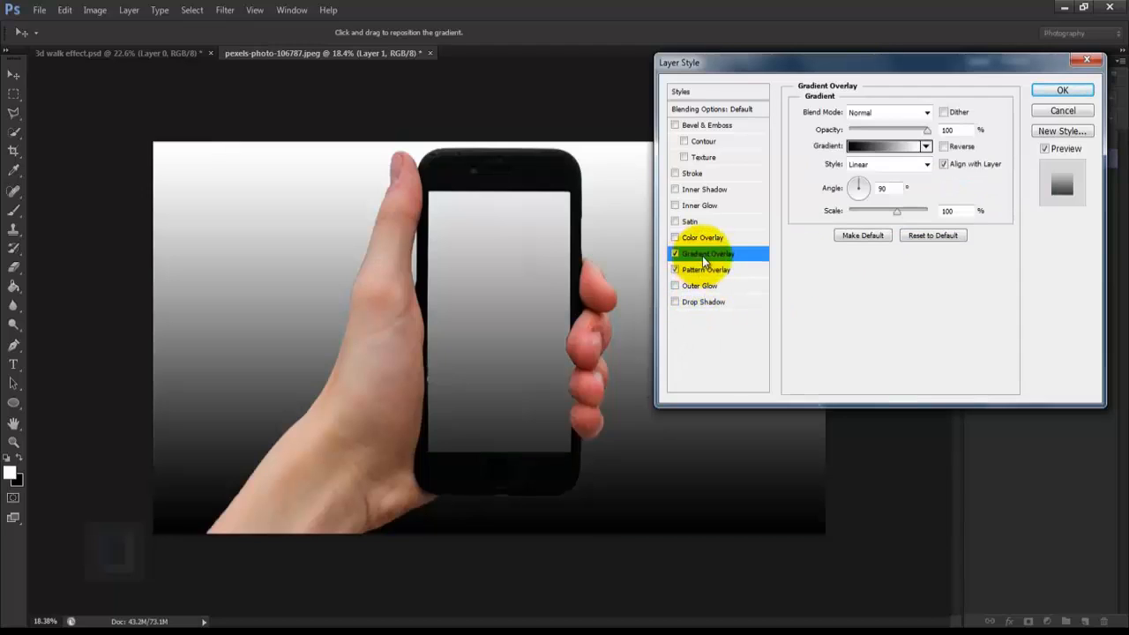
click(873, 165)
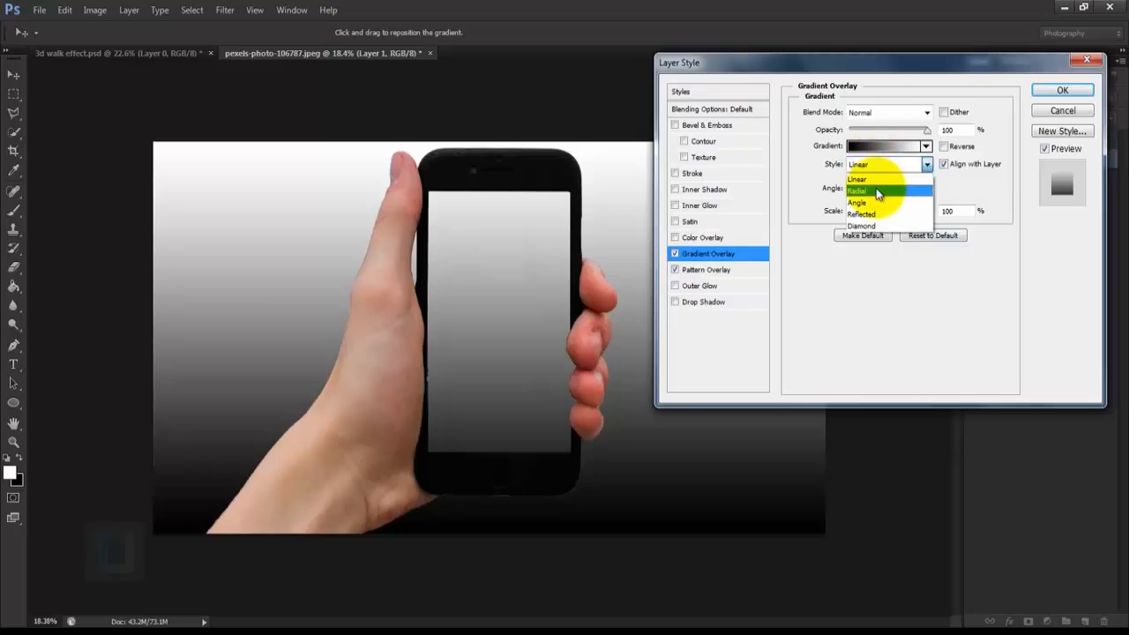
click(878, 184)
click(943, 146)
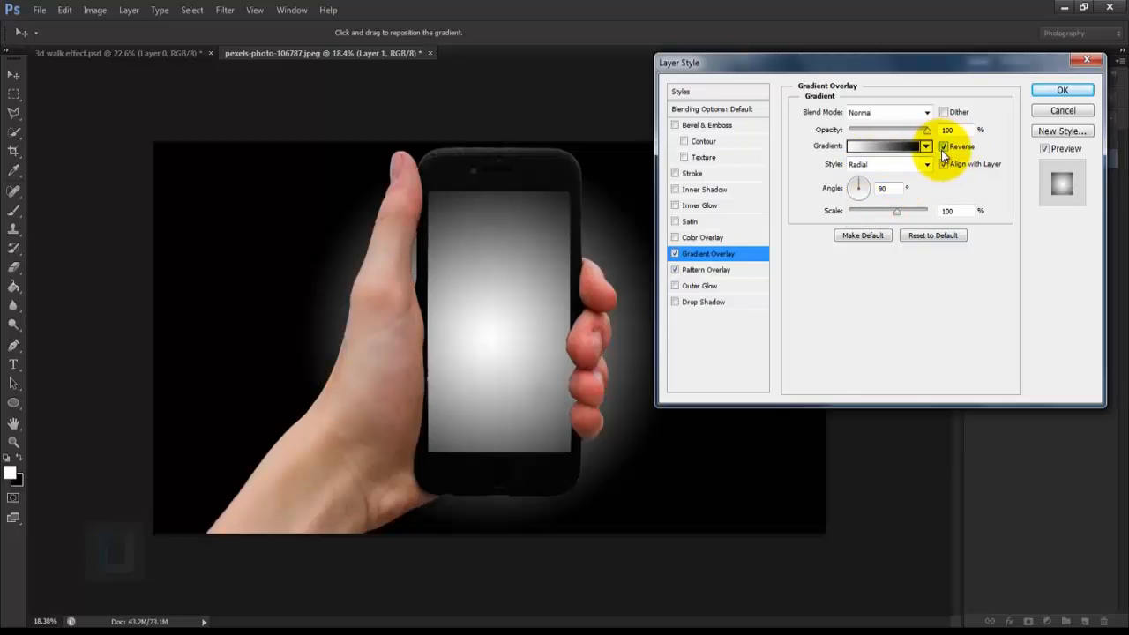
drag(895, 214, 1019, 216)
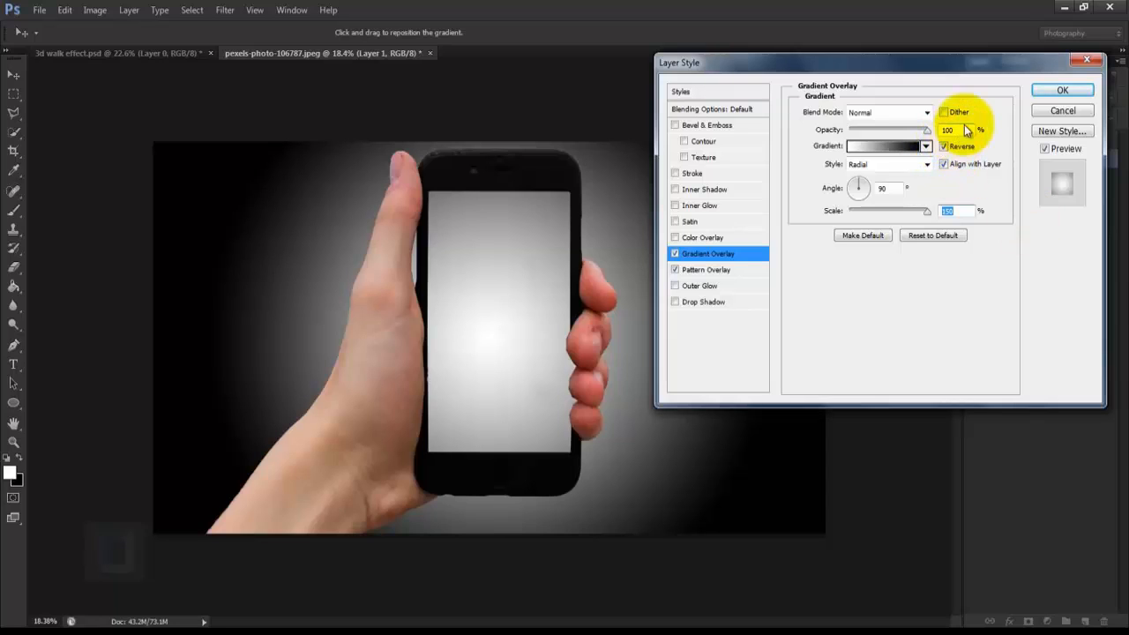
double_click(965, 129)
text(57)
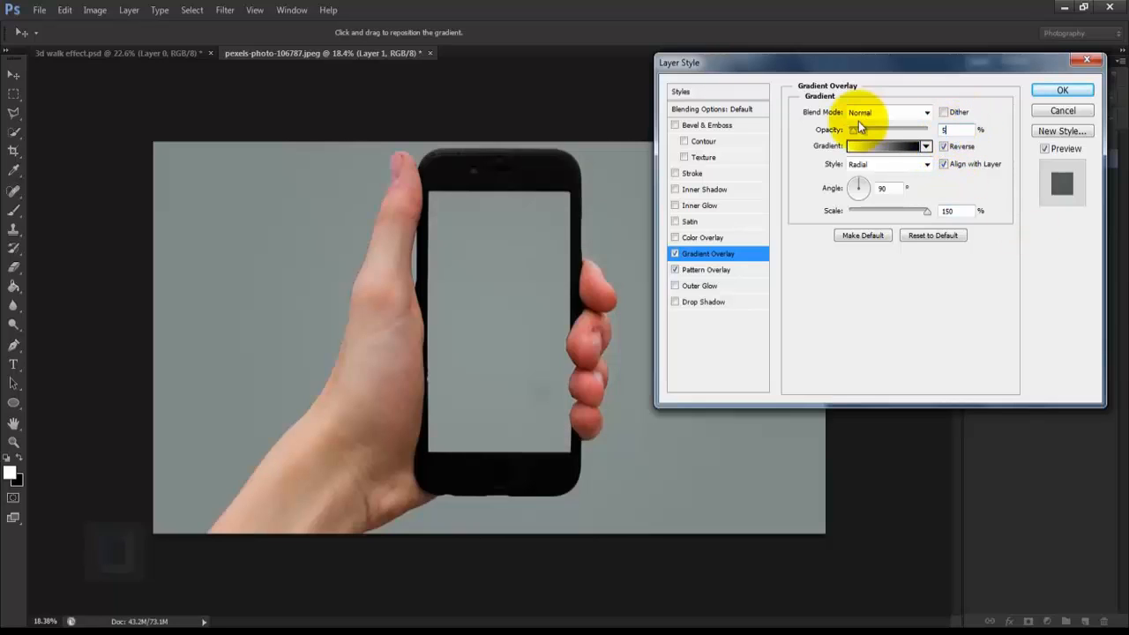
click(1067, 91)
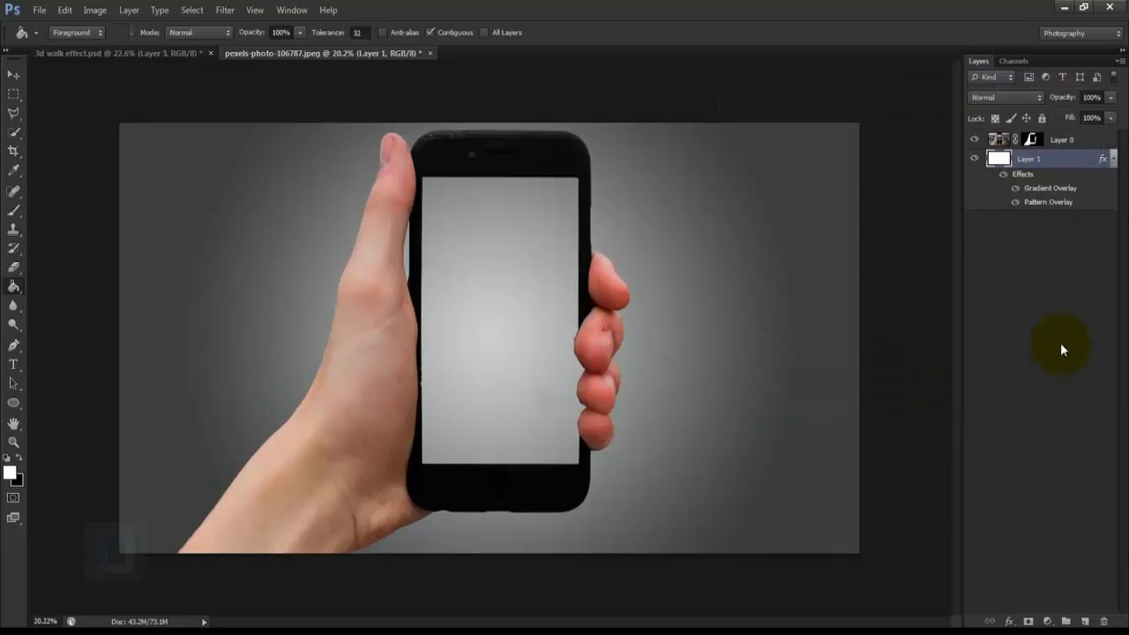
Step: Place the road and tree photo pexels-photo-55662 into the document, between the background and the hand layer
click(37, 7)
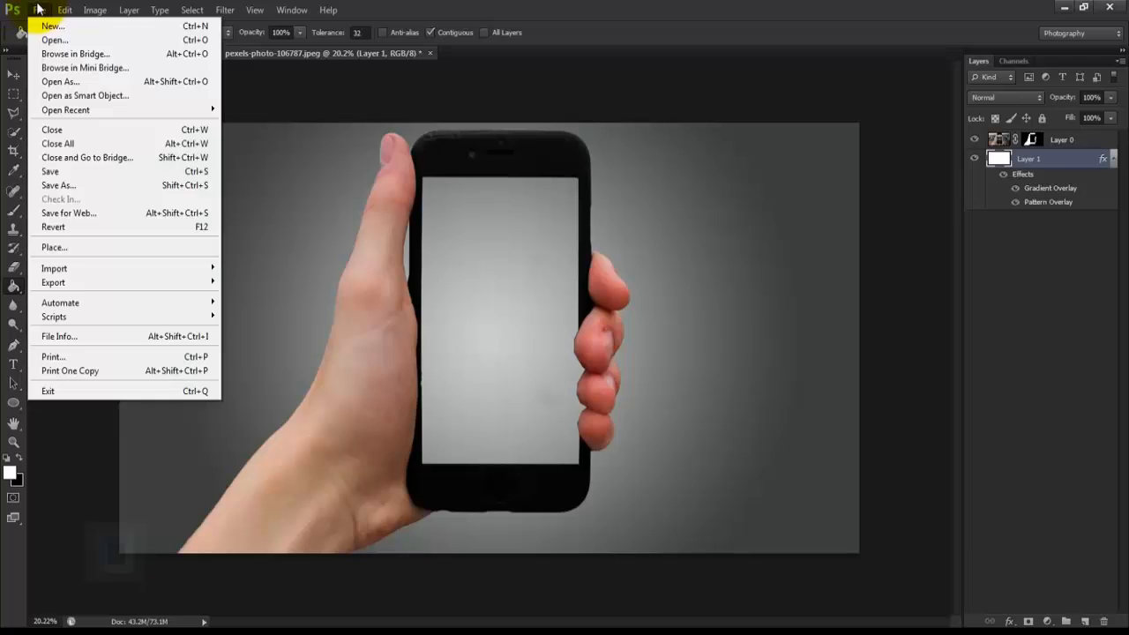
click(88, 247)
click(478, 260)
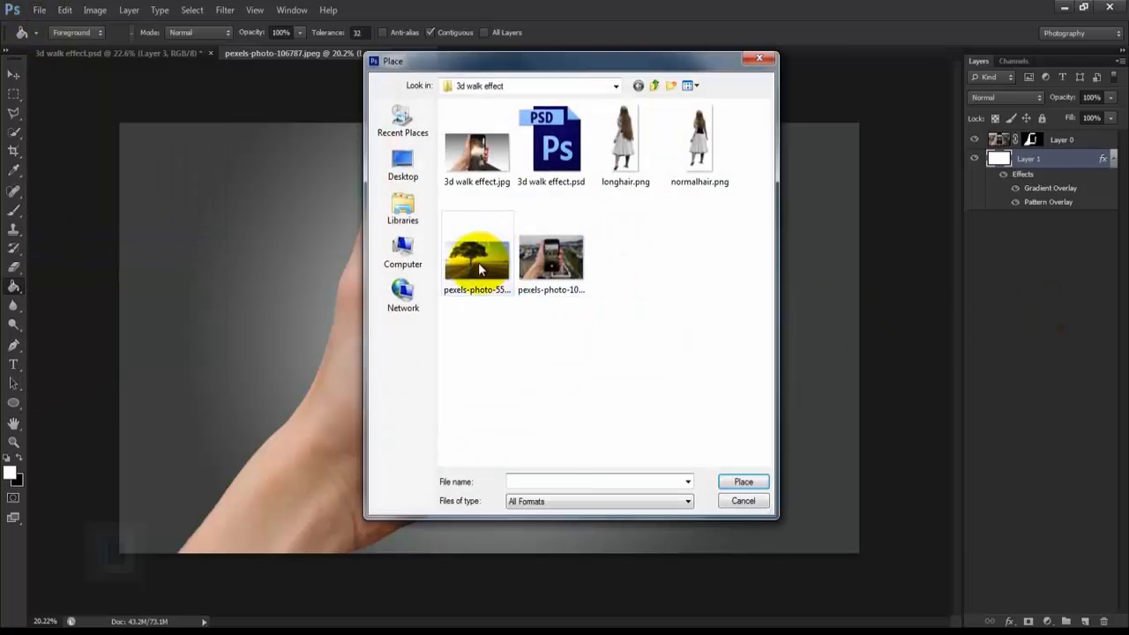
click(743, 482)
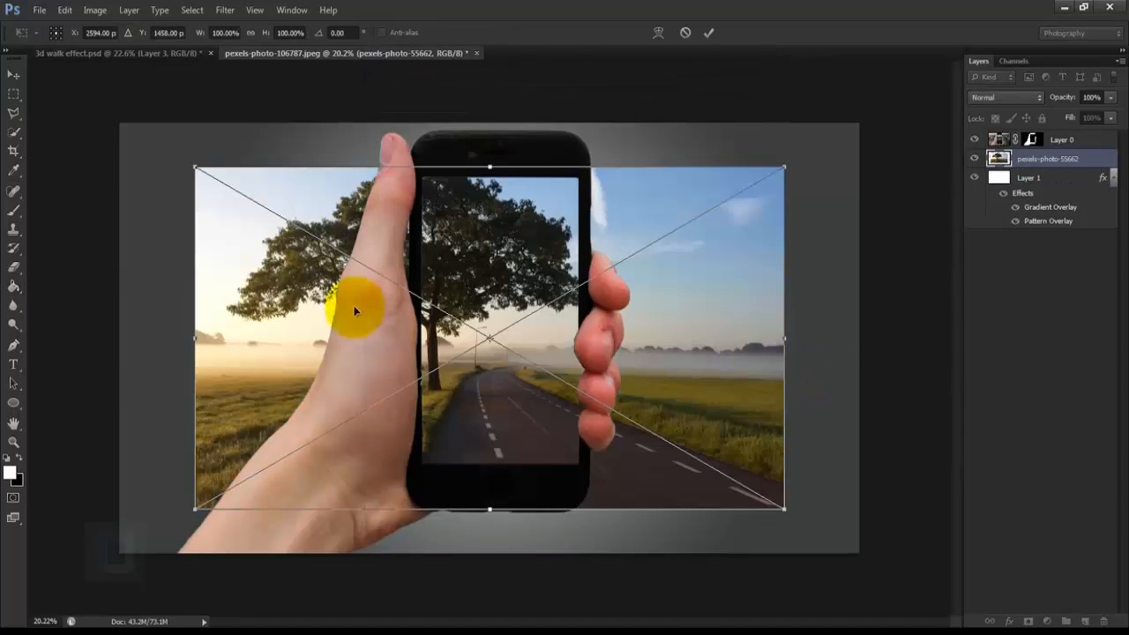
Step: Enlarge the placed road photo to about 125% and move it down so the road reaches below the canvas's lower edge
drag(196, 167, 95, 103)
drag(783, 510, 839, 542)
drag(599, 446, 595, 455)
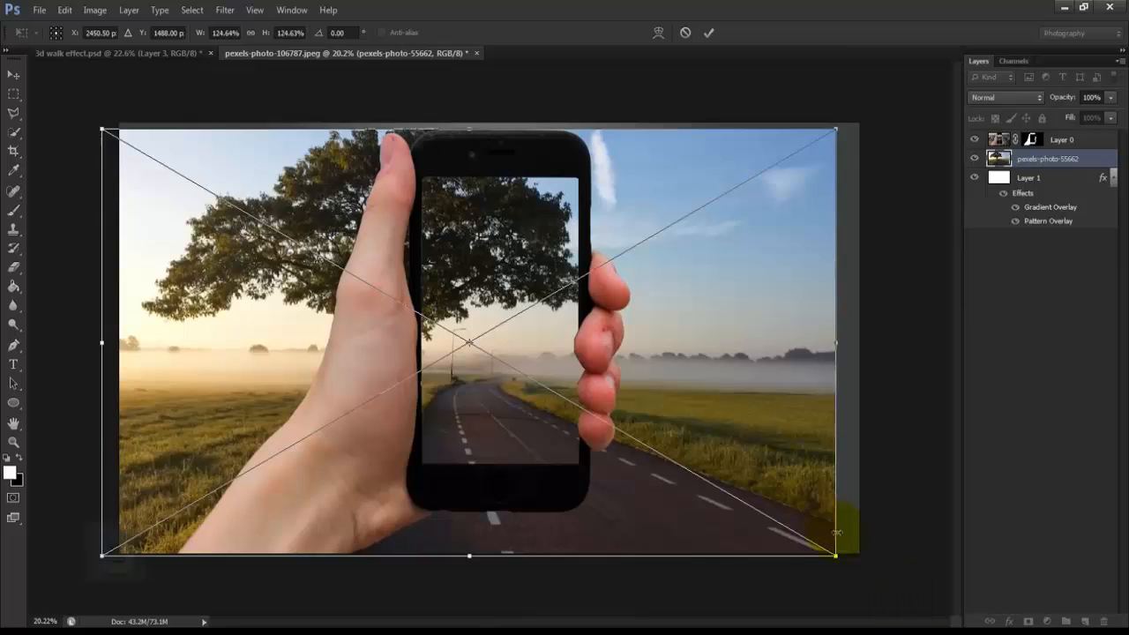
scroll(836, 533, up, 5)
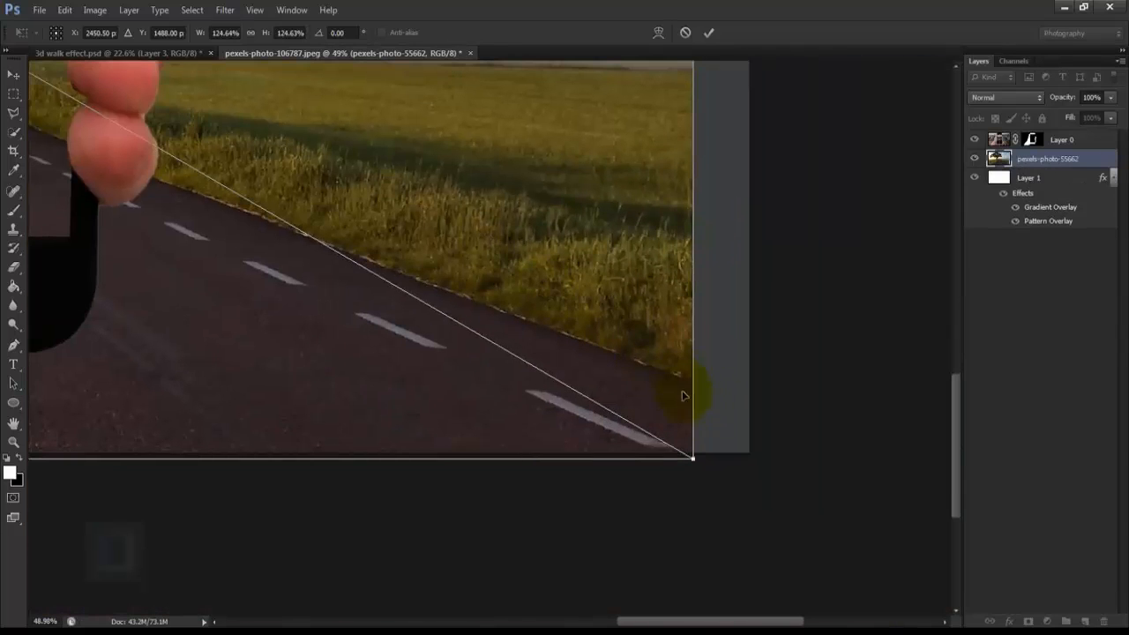
drag(511, 163, 504, 240)
scroll(504, 240, down, 3)
scroll(504, 240, down, 2)
scroll(521, 499, up, 2)
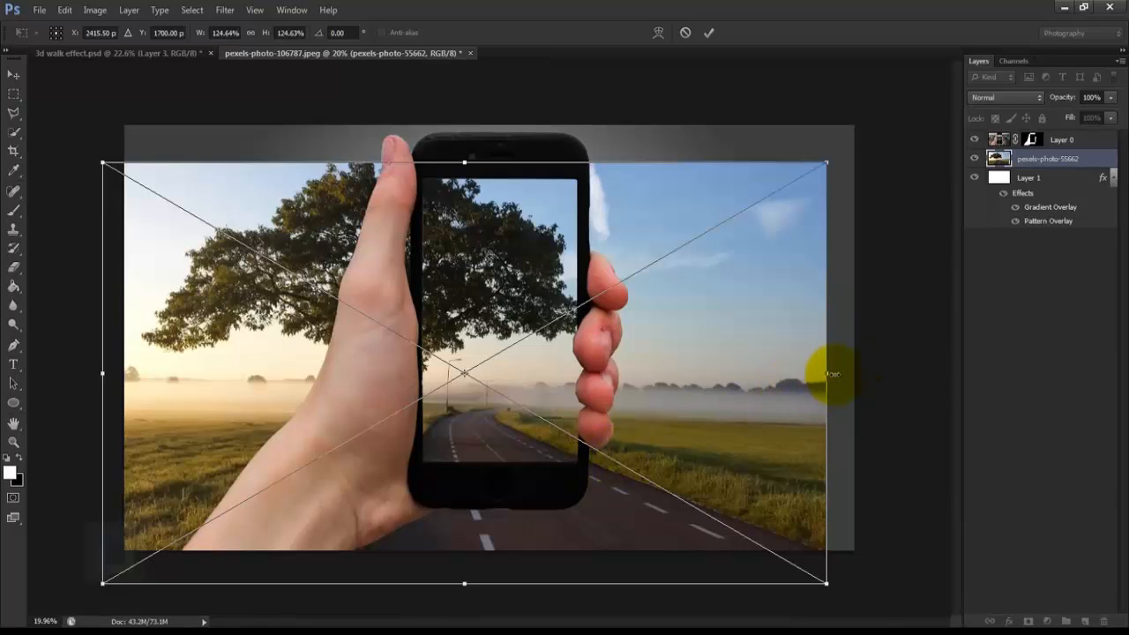
Step: Resize the road photo to about 107% width and 120% height, position it behind the phone, and apply the transform
drag(829, 376, 773, 374)
drag(673, 385, 696, 387)
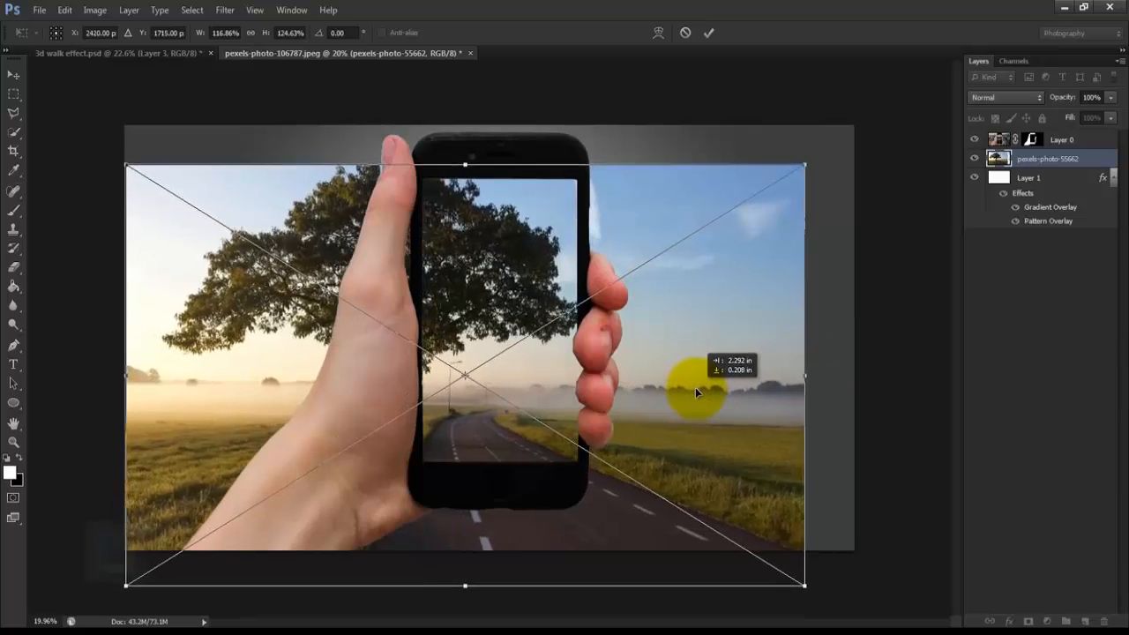
drag(126, 164, 149, 175)
drag(696, 336, 694, 335)
drag(802, 375, 768, 372)
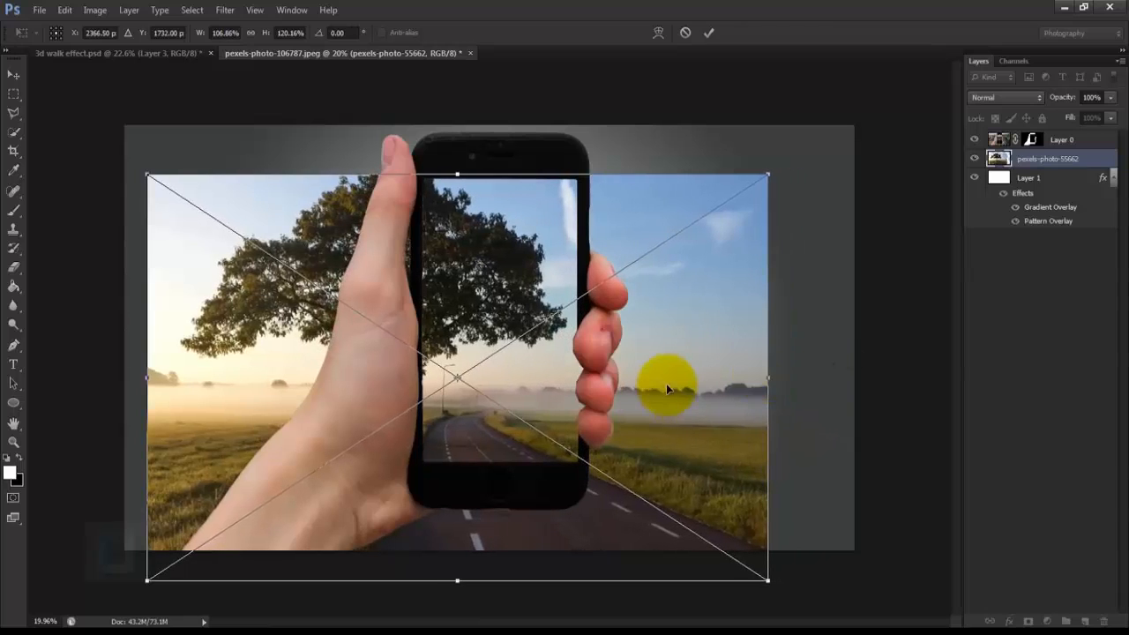
click(708, 33)
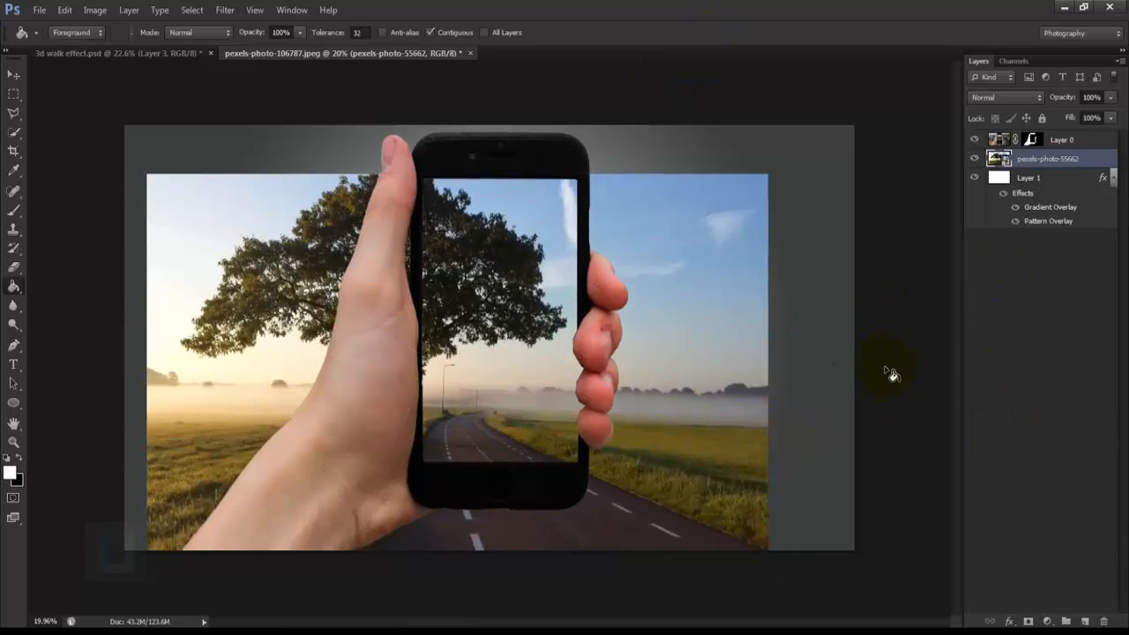
Step: Add a layer mask to the road photo layer and make black the foreground color
click(1029, 622)
key(x)
Step: Trace a Polygonal Lasso outline along the road's right edge and up the phone's right frame to its upper corner
click(14, 114)
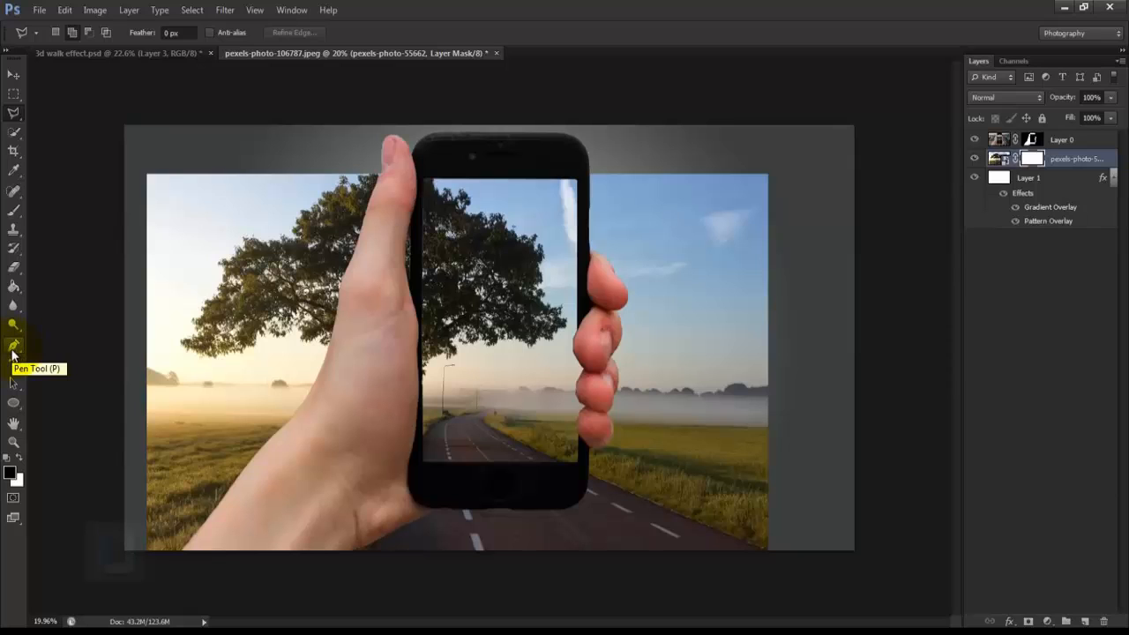
scroll(796, 562, up, 4)
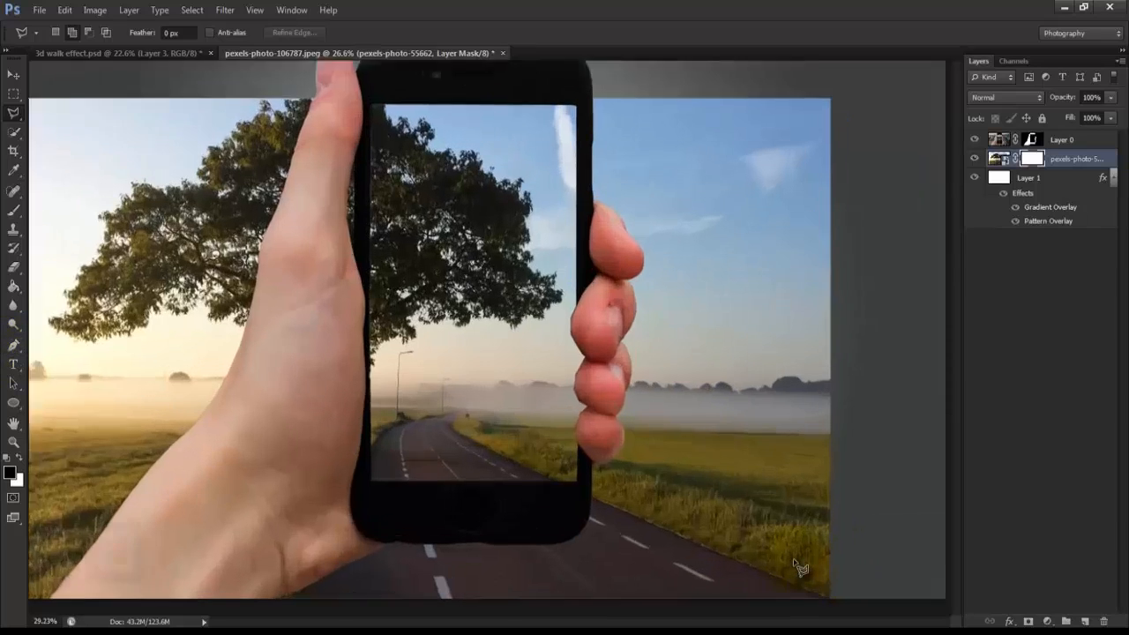
mouse_move(773, 543)
mouse_down()
mouse_move(711, 424)
mouse_move(773, 535)
mouse_up()
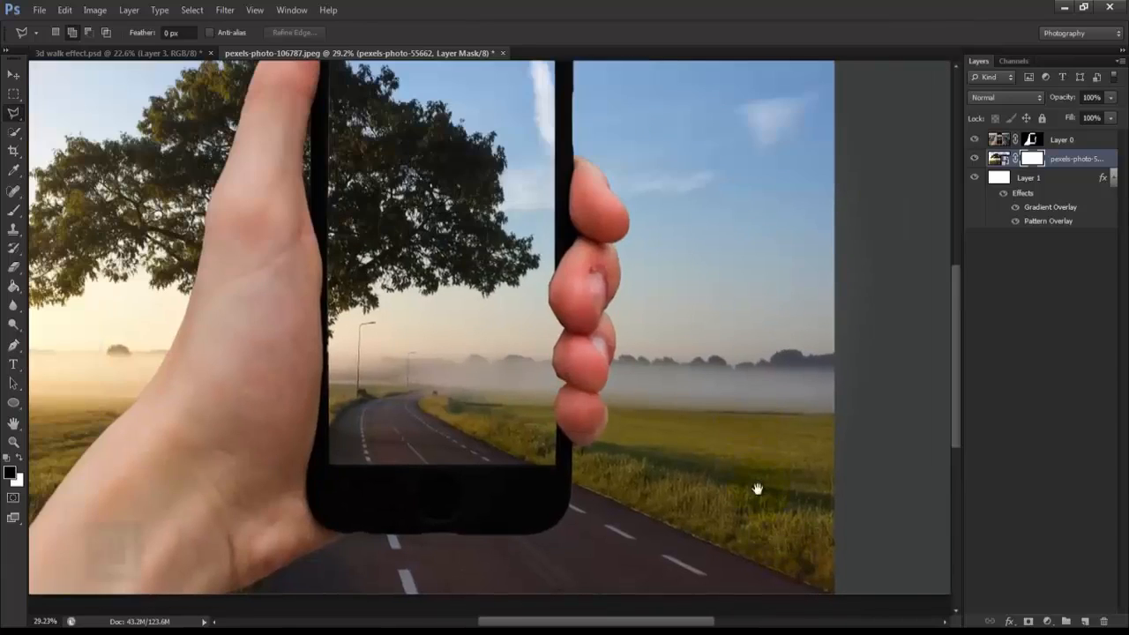
scroll(756, 485, down, 2)
scroll(731, 403, up, 3)
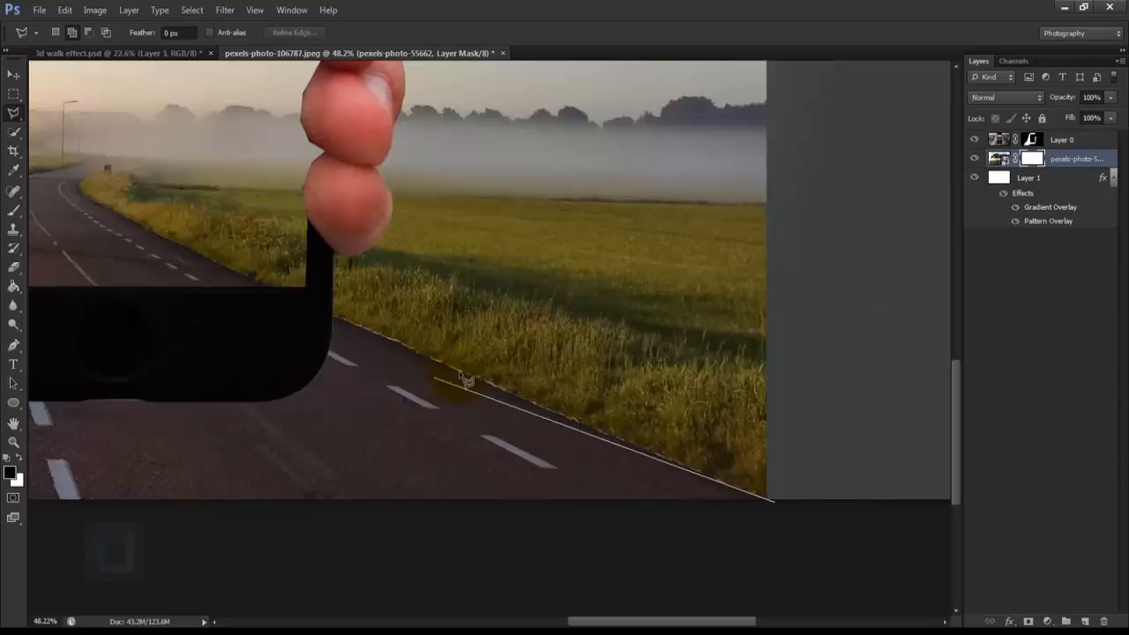
click(328, 291)
drag(322, 190, 327, 441)
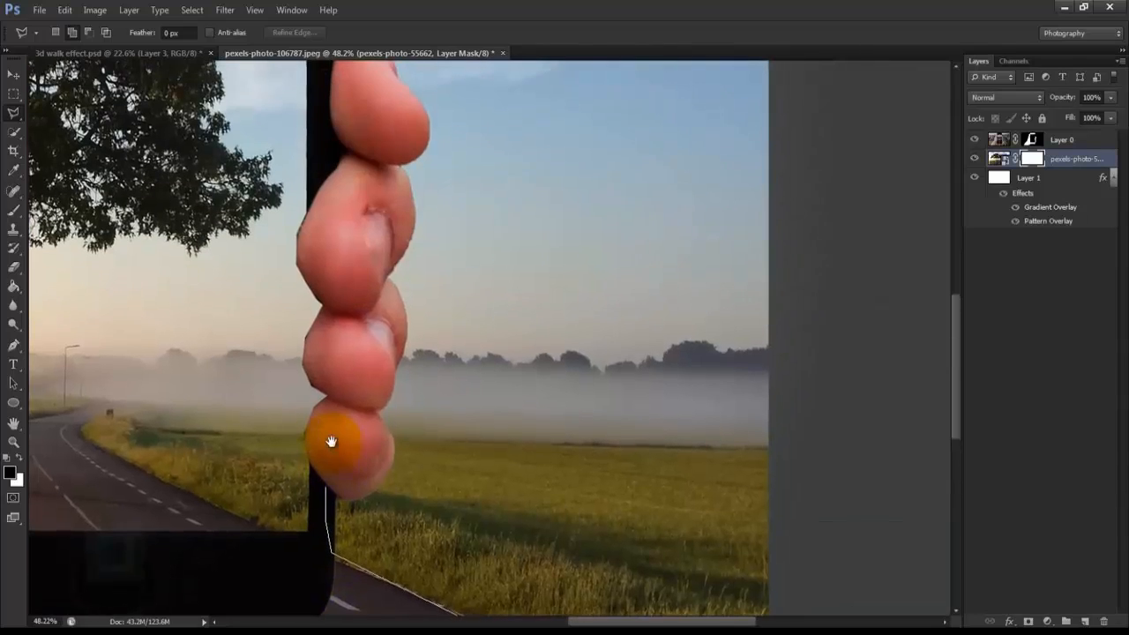
drag(319, 100, 345, 453)
click(372, 196)
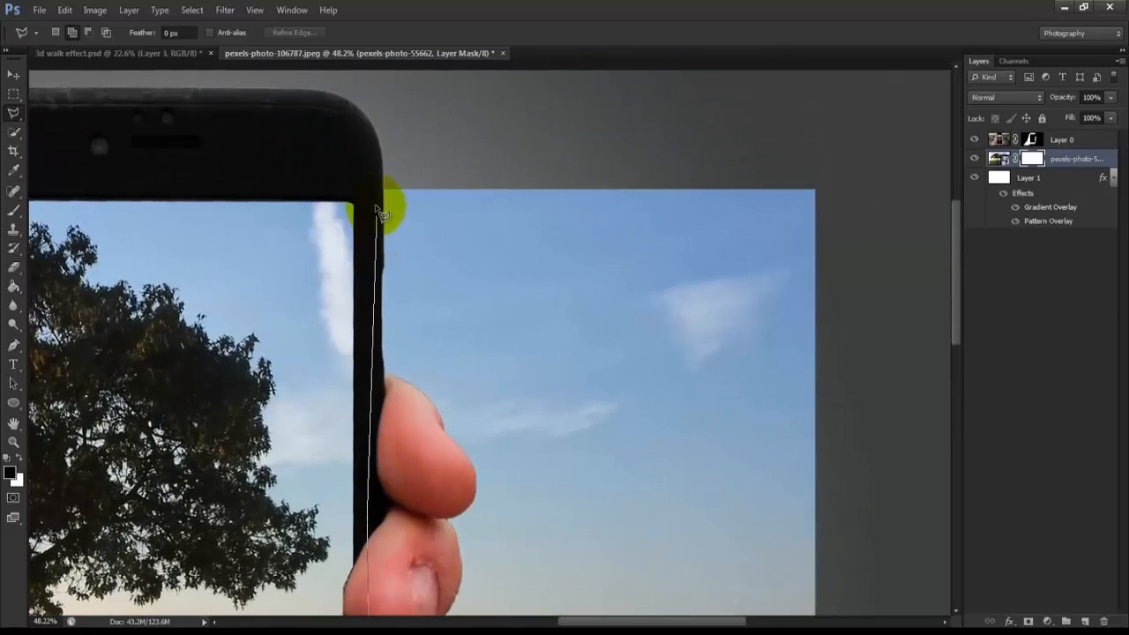
click(350, 130)
Step: Continue the lasso outline across the phone's top bezel, down its left frame, and over the wrist to below the canvas
drag(151, 108, 693, 261)
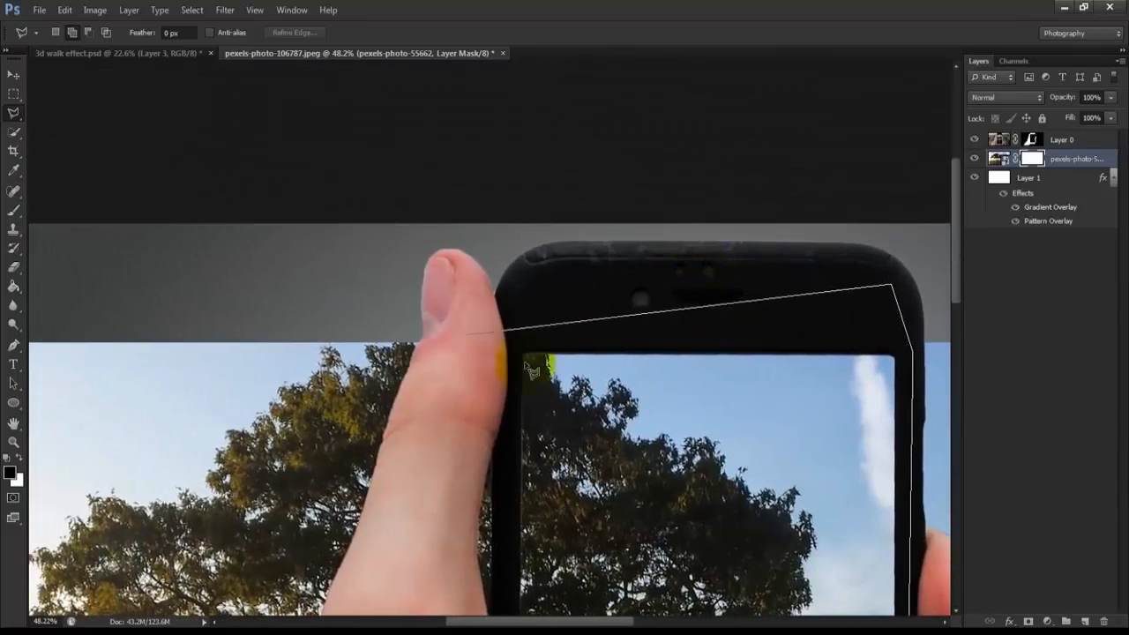
click(511, 326)
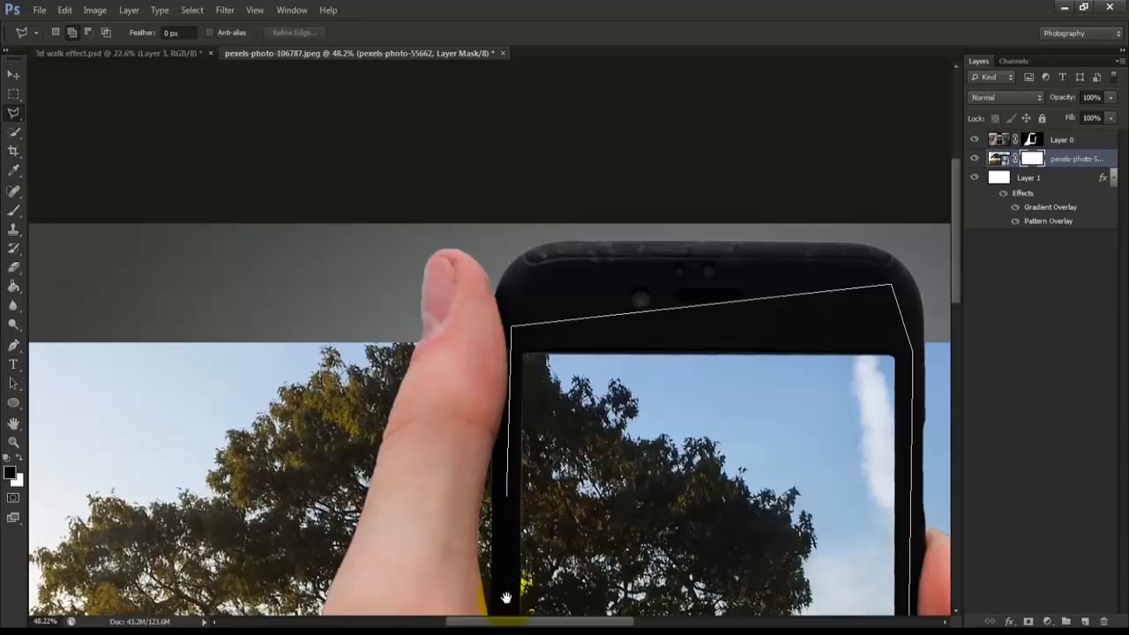
drag(506, 597, 509, 149)
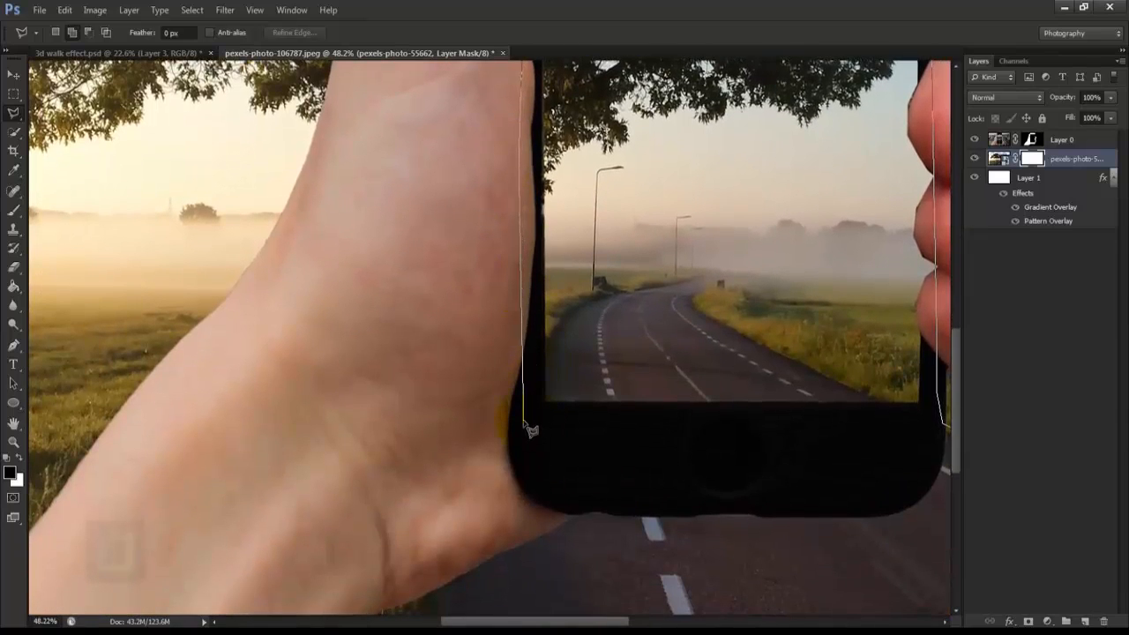
drag(524, 378, 539, 207)
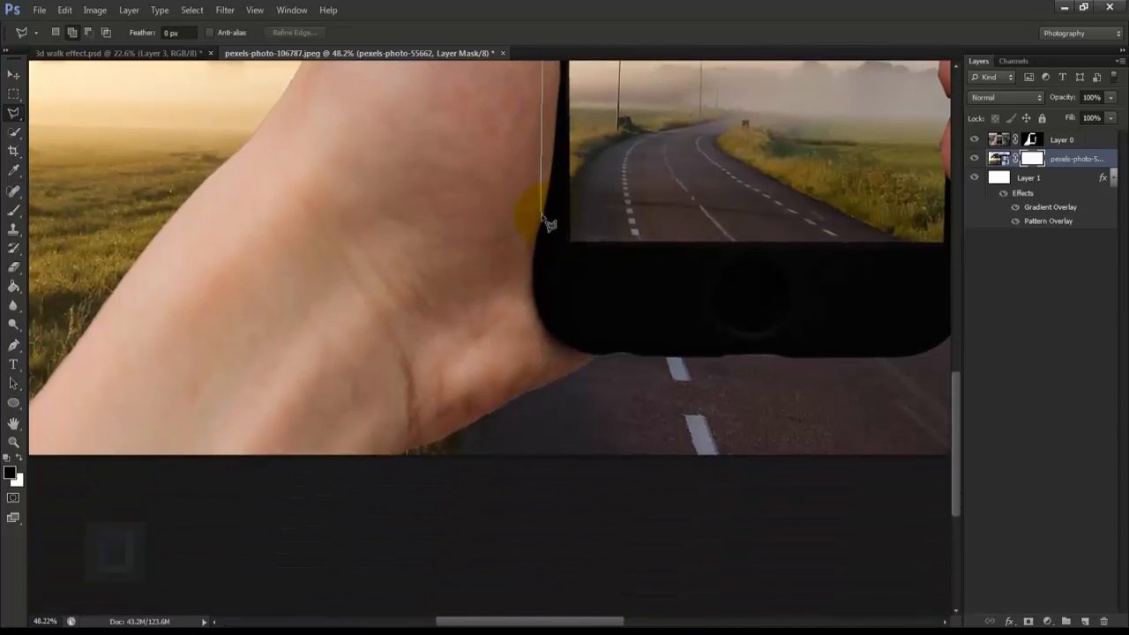
click(542, 215)
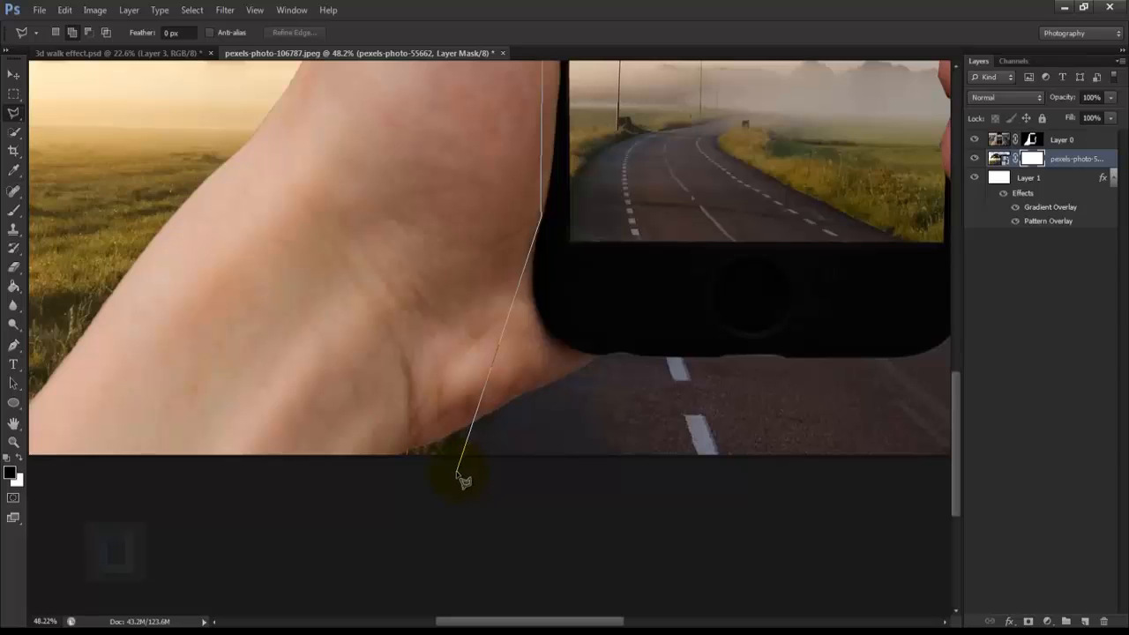
drag(286, 546, 628, 500)
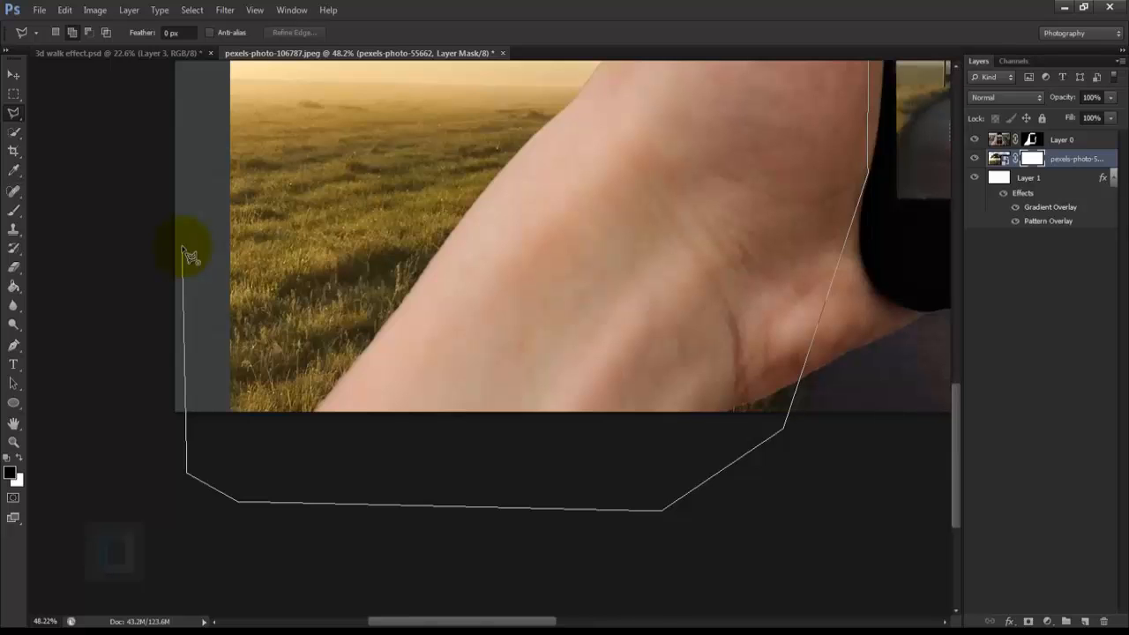
Step: Carry the lasso outline around the outside of the photo and close it at the road's lower-right corner
key(ctrl+minus)
key(ctrl+minus)
key(ctrl+minus)
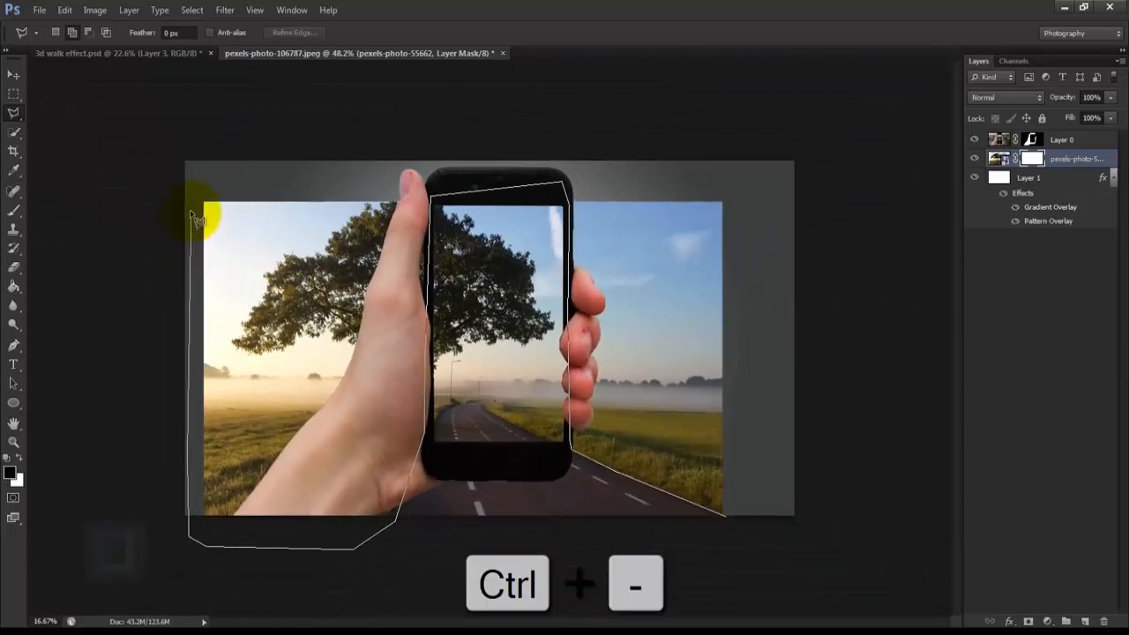
click(199, 176)
click(578, 133)
click(826, 183)
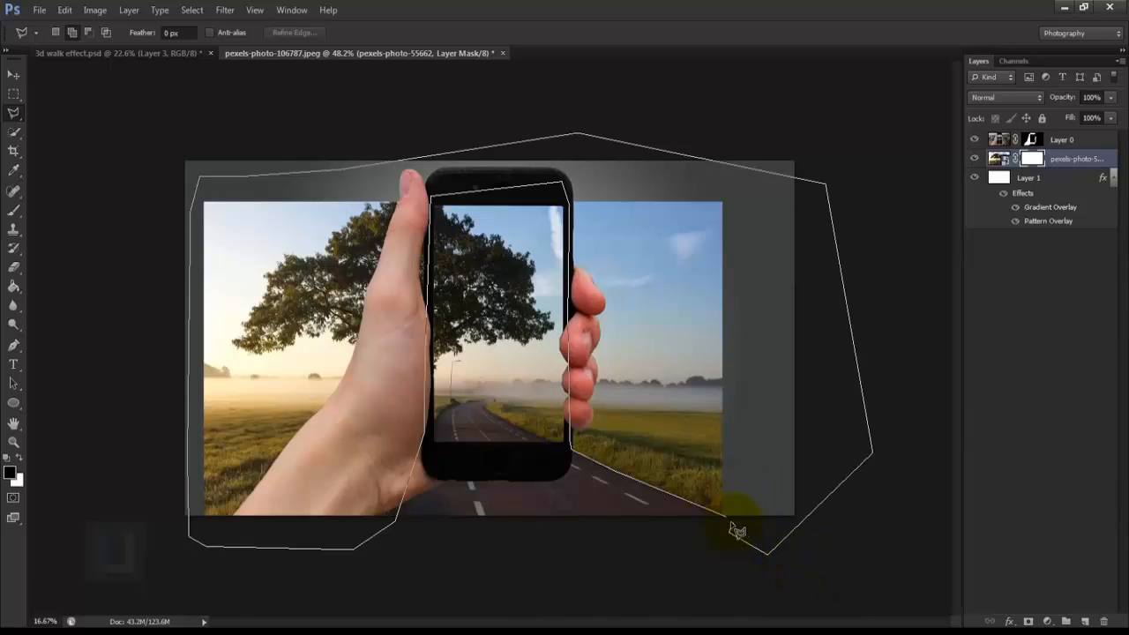
click(736, 530)
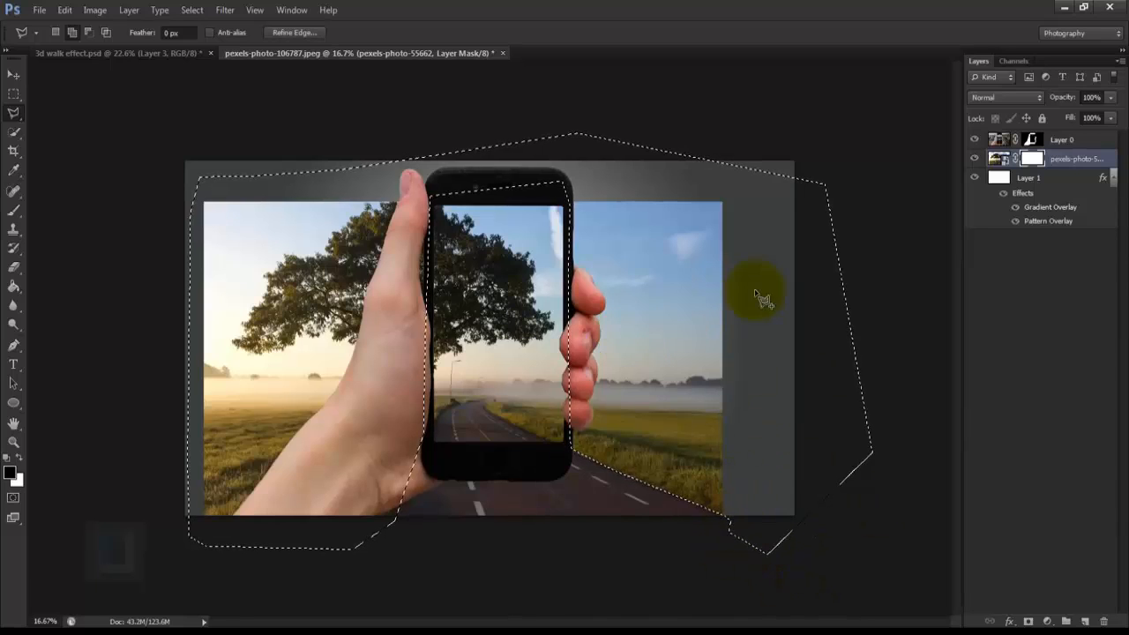
Step: Paint the selected area black on the road photo's mask with a large brush up to 900 px, and deselect
click(13, 210)
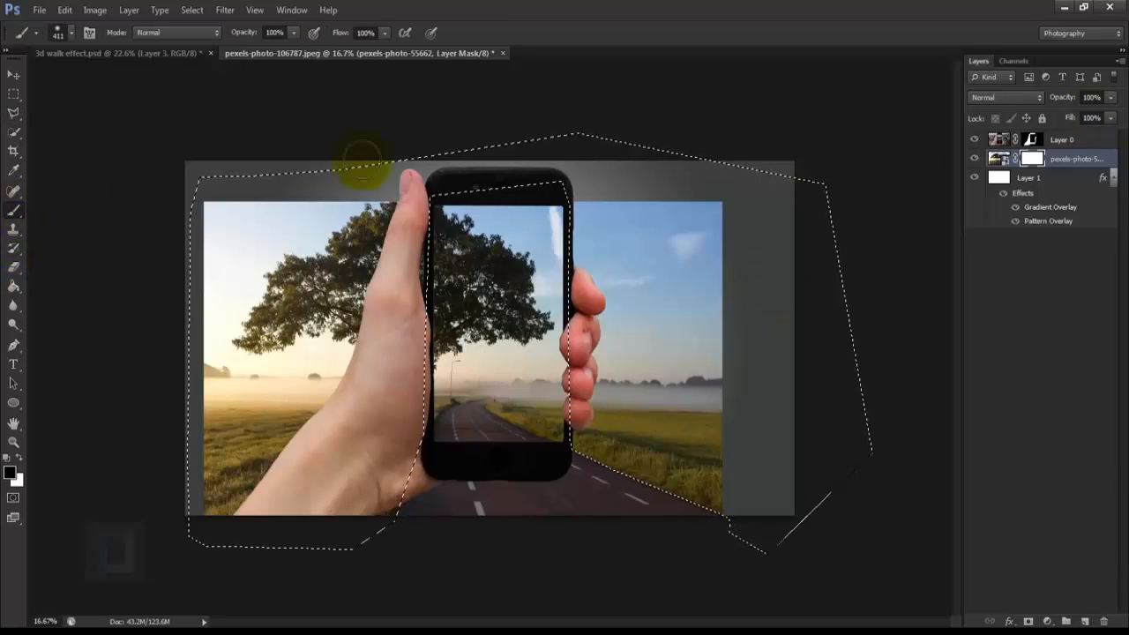
mouse_move(188, 315)
mouse_down()
mouse_move(258, 231)
mouse_move(243, 368)
mouse_move(181, 441)
mouse_move(187, 493)
mouse_move(265, 479)
mouse_up()
mouse_move(282, 256)
mouse_down()
mouse_move(252, 416)
mouse_move(313, 406)
mouse_move(264, 282)
mouse_move(478, 206)
mouse_move(675, 353)
mouse_move(309, 385)
mouse_move(286, 494)
mouse_move(617, 460)
mouse_move(524, 210)
mouse_move(776, 326)
mouse_up()
key(bracketright)
key(bracketright)
key(bracketright)
key(bracketright)
key(bracketright)
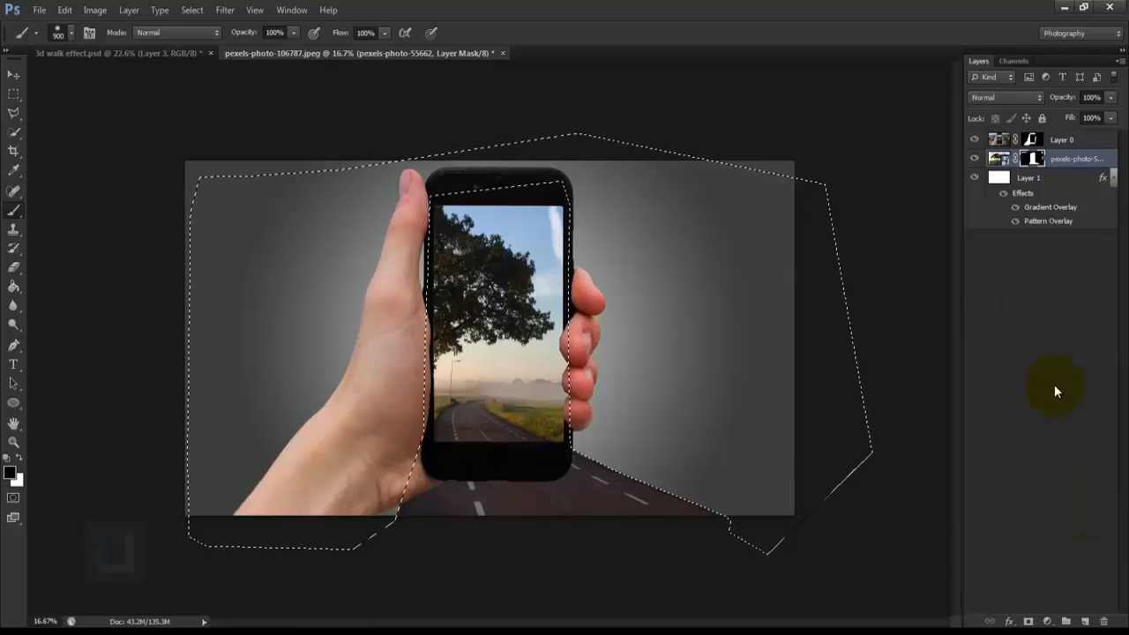
key(ctrl+d)
key(ctrl+d)
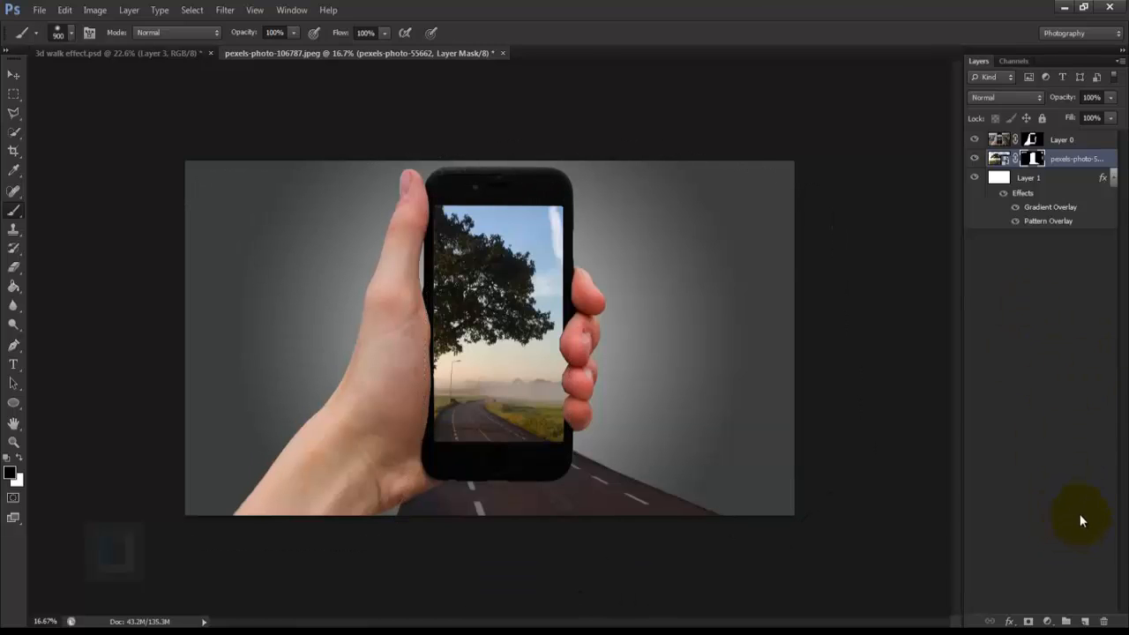
Step: Make the hand layer's mask active and ready the Polygonal Lasso at the phone's lower bezel
scroll(629, 448, up, 3)
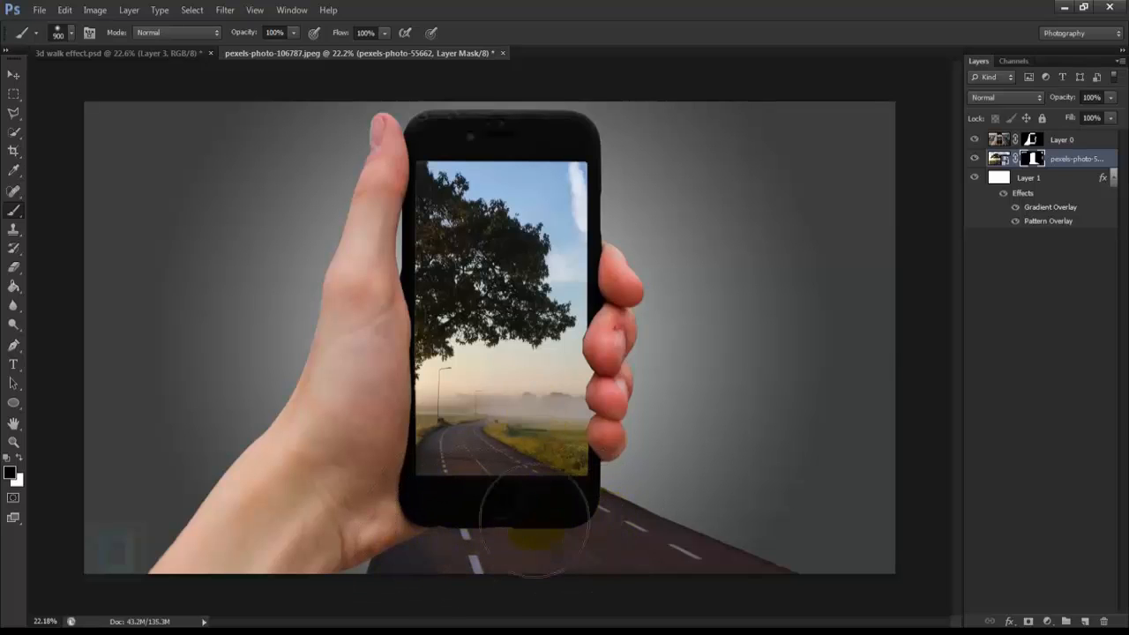
scroll(567, 524, up, 5)
drag(565, 518, 635, 399)
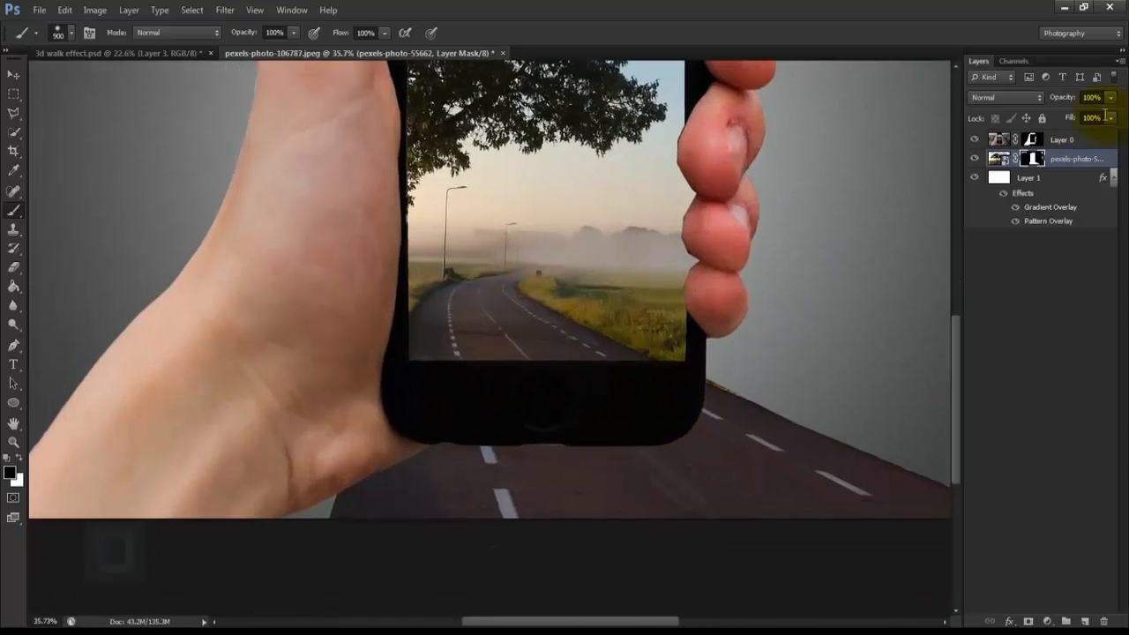
click(1031, 141)
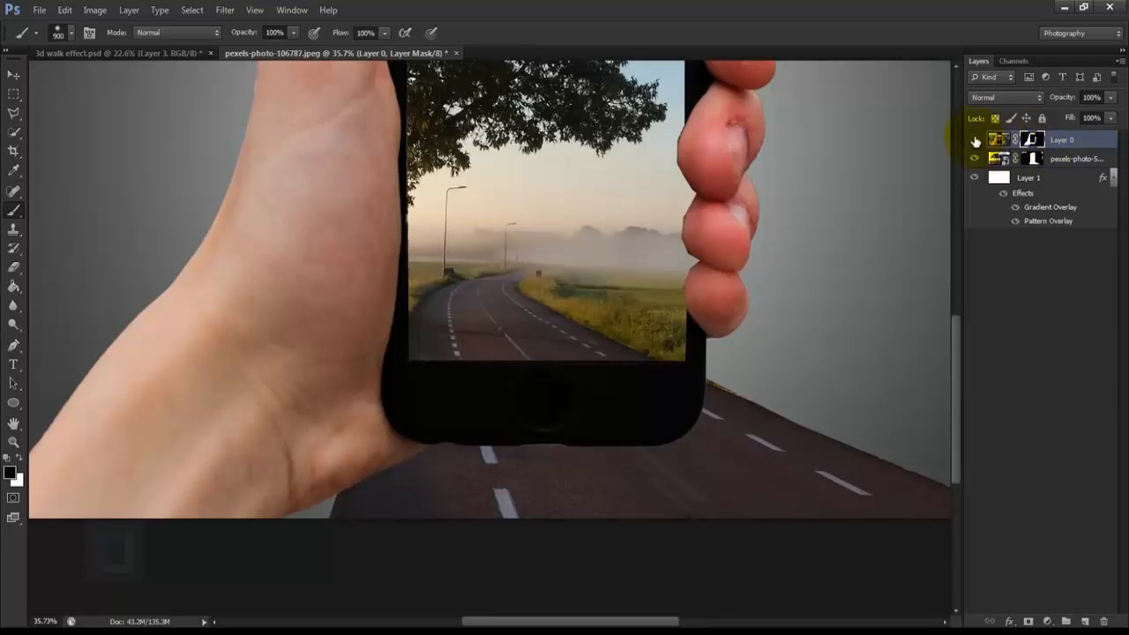
click(14, 113)
scroll(415, 269, up, 3)
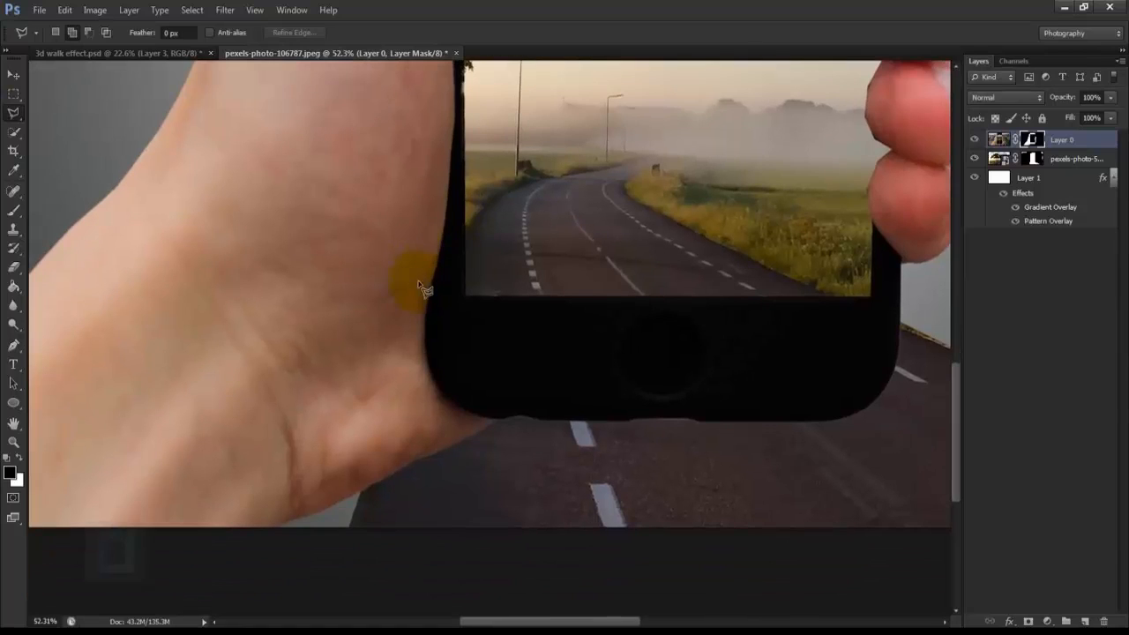
drag(795, 276, 660, 256)
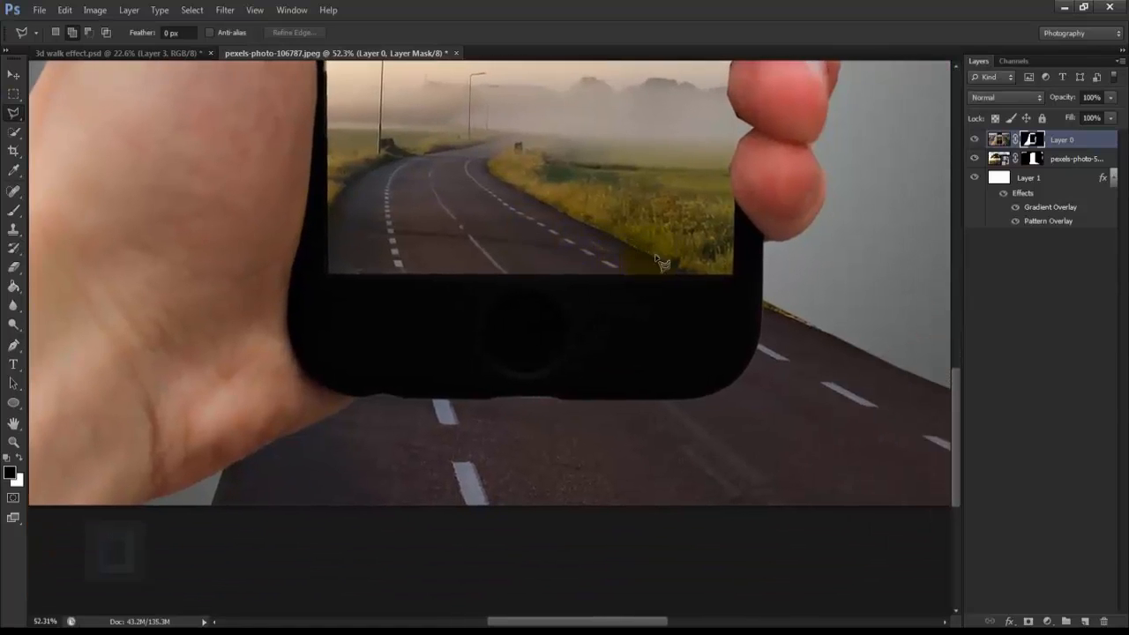
scroll(741, 279, up, 5)
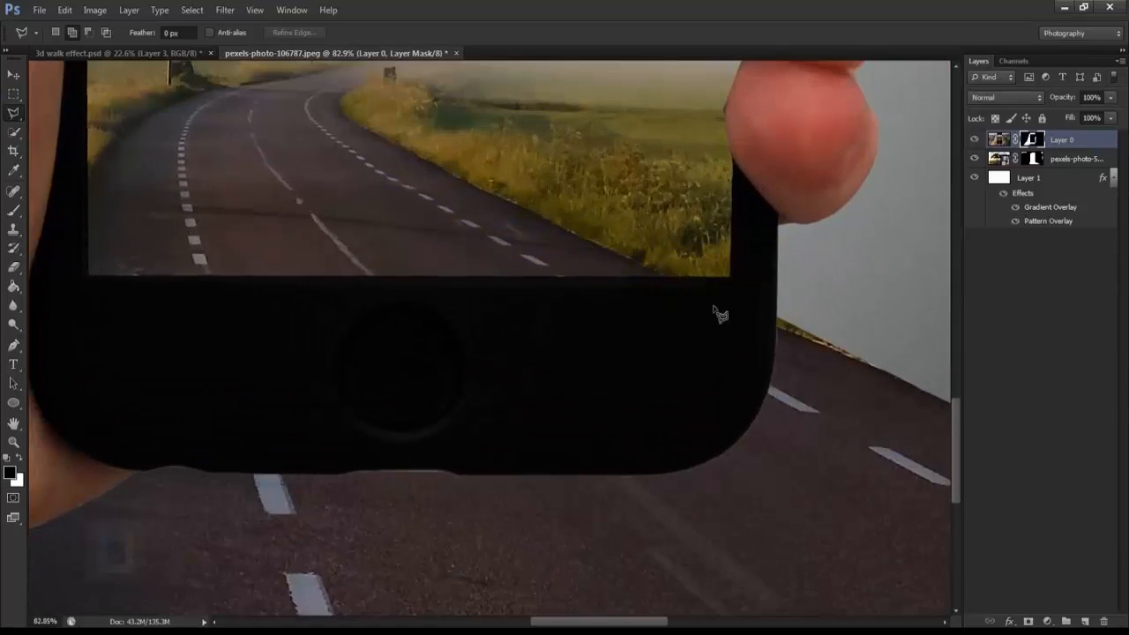
click(655, 269)
click(818, 343)
key(Delete)
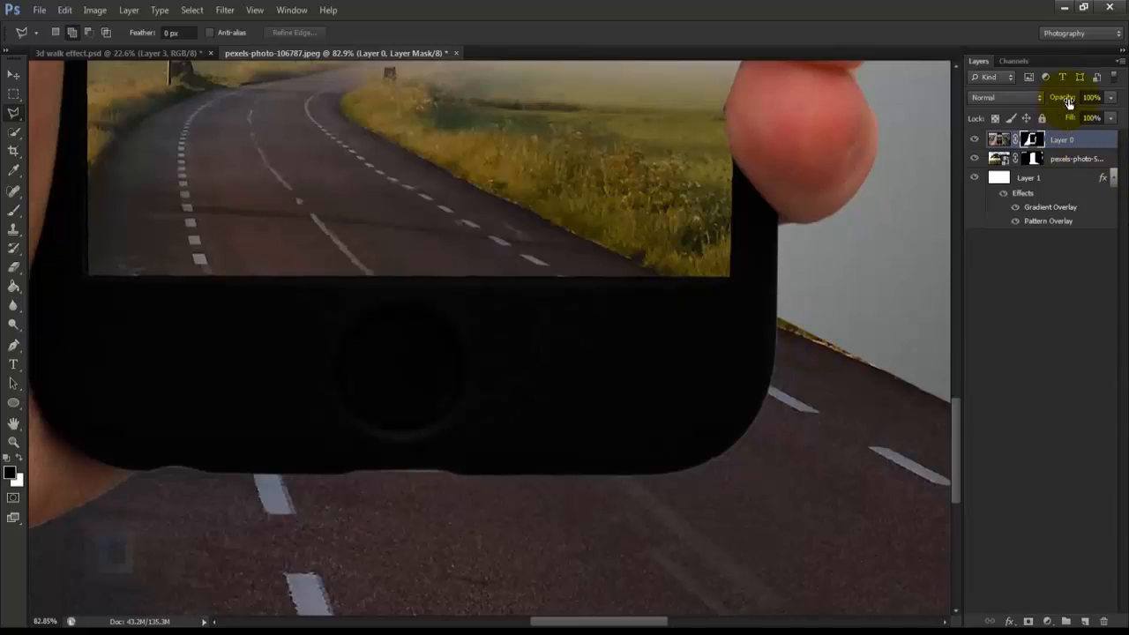
Step: Lower the hand layer's opacity to 37% so the road beneath the phone can be traced
drag(1036, 93, 1023, 91)
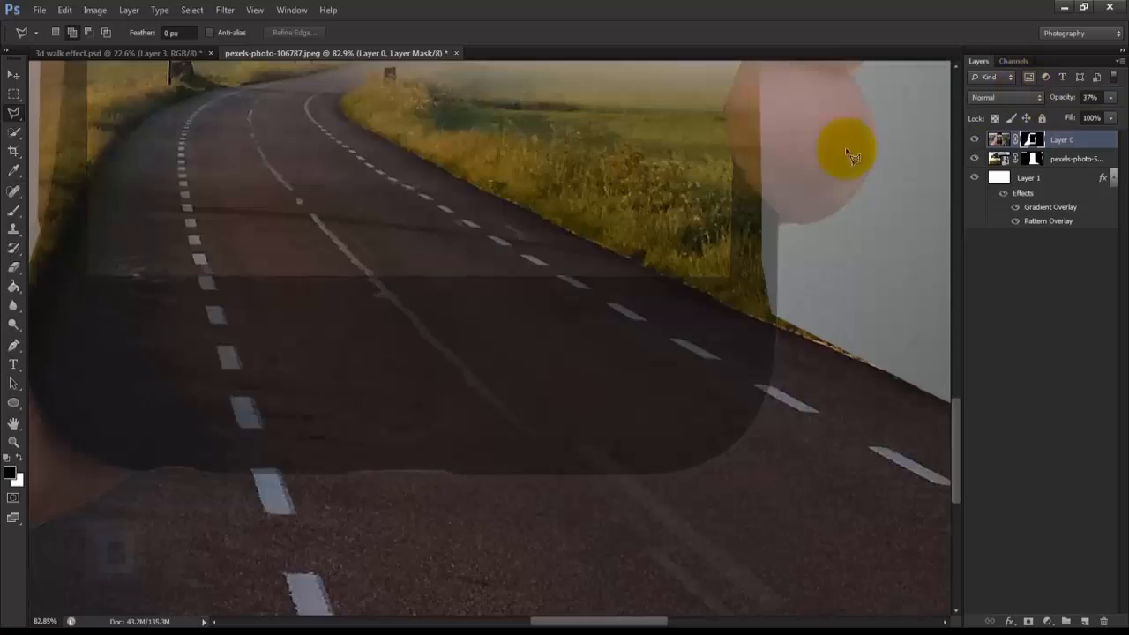
drag(250, 320, 599, 368)
drag(549, 312, 396, 314)
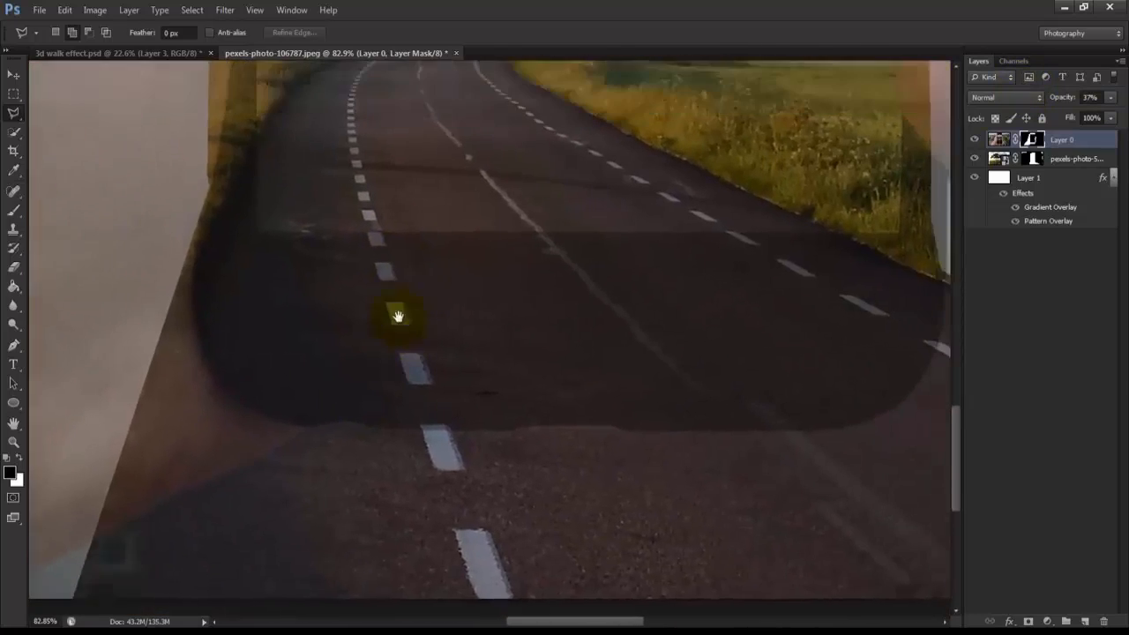
drag(741, 275, 574, 308)
click(693, 315)
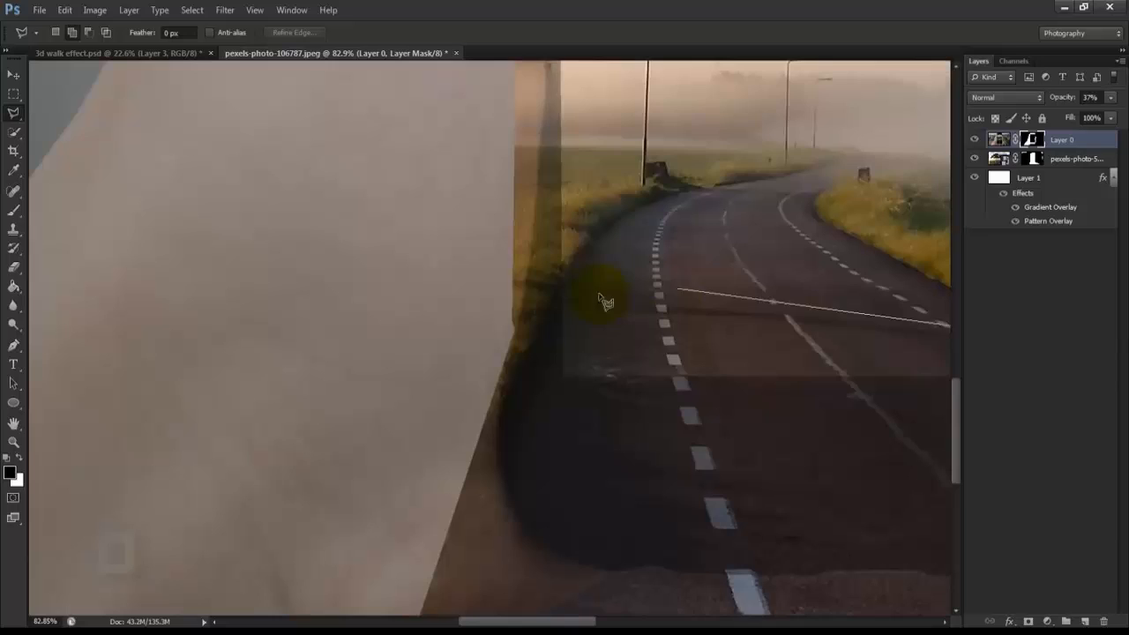
Step: Select the road area over the phone's lower bezel and thumb base with the Polygonal Lasso, following both road edges past the canvas
click(580, 287)
drag(536, 362, 556, 232)
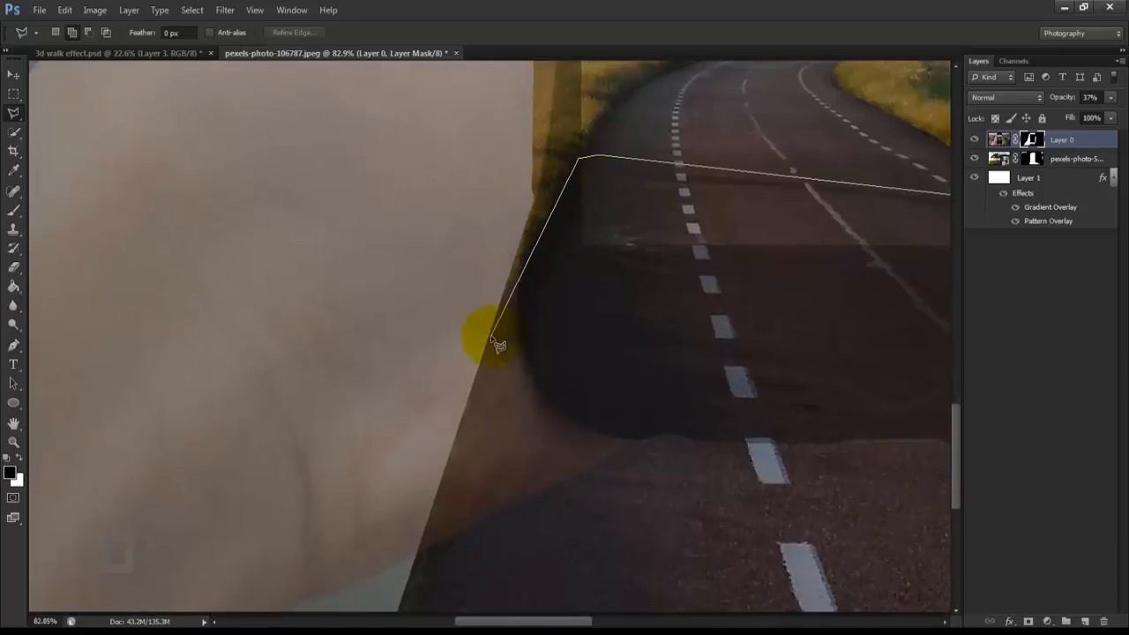
drag(492, 337, 545, 171)
click(456, 448)
click(436, 519)
click(591, 518)
drag(591, 519, 311, 478)
scroll(370, 481, down, 3)
click(580, 493)
click(699, 403)
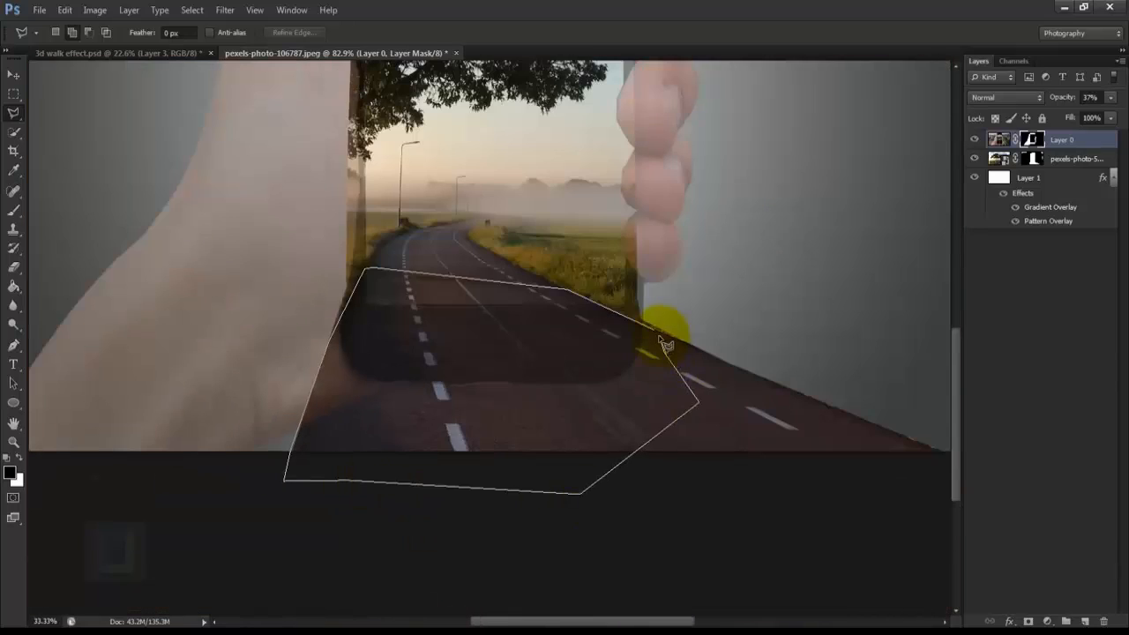
click(665, 343)
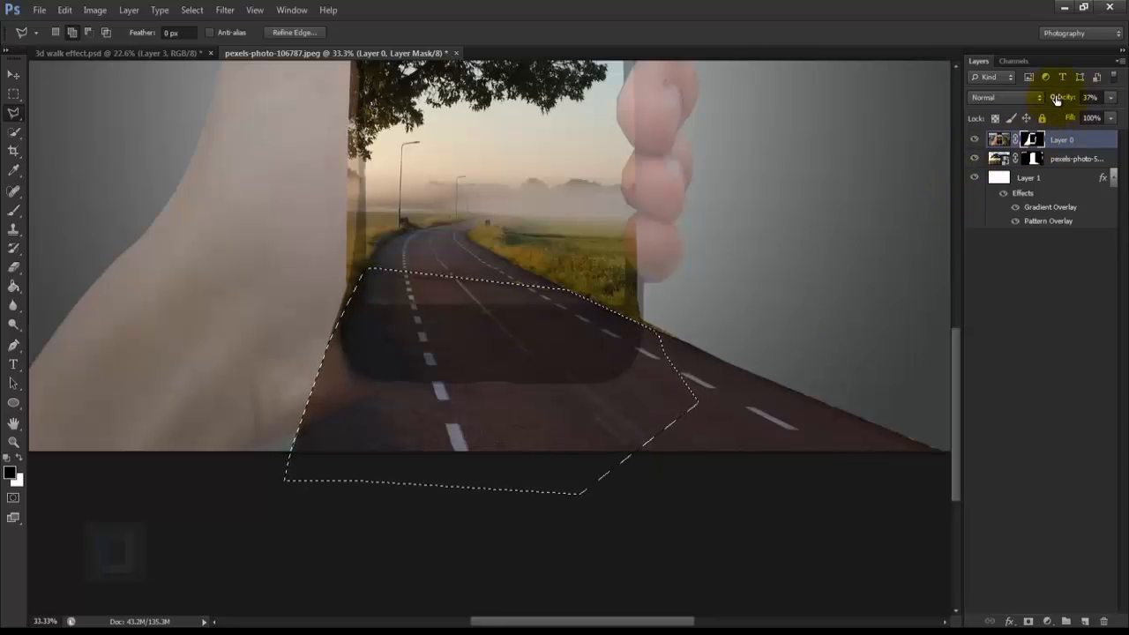
Step: Restore the hand layer's opacity to 100%, paint the selected area black on its mask with a 900 px brush, and deselect
drag(1057, 100, 1126, 118)
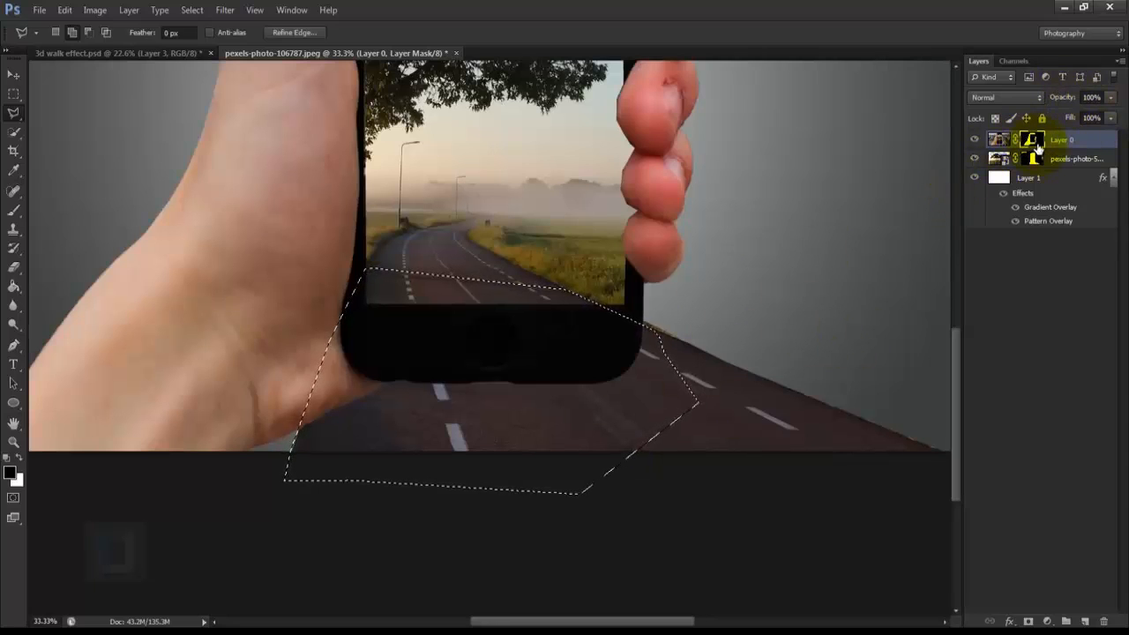
click(8, 208)
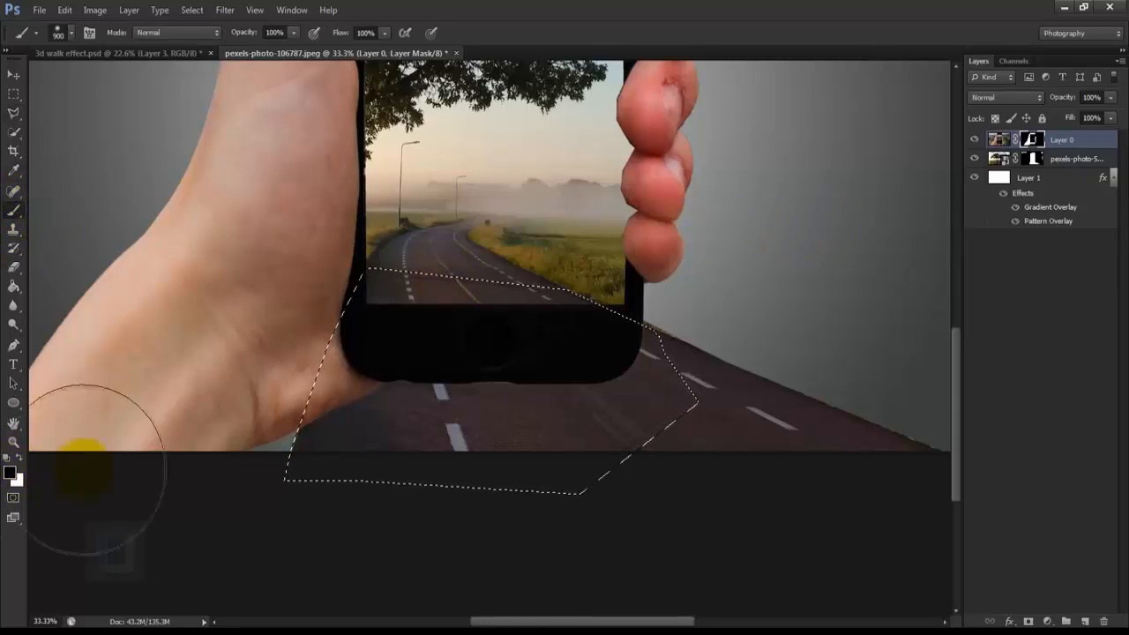
mouse_move(373, 382)
mouse_down()
mouse_move(398, 370)
mouse_move(509, 414)
mouse_move(653, 310)
mouse_move(638, 318)
mouse_move(641, 284)
mouse_up()
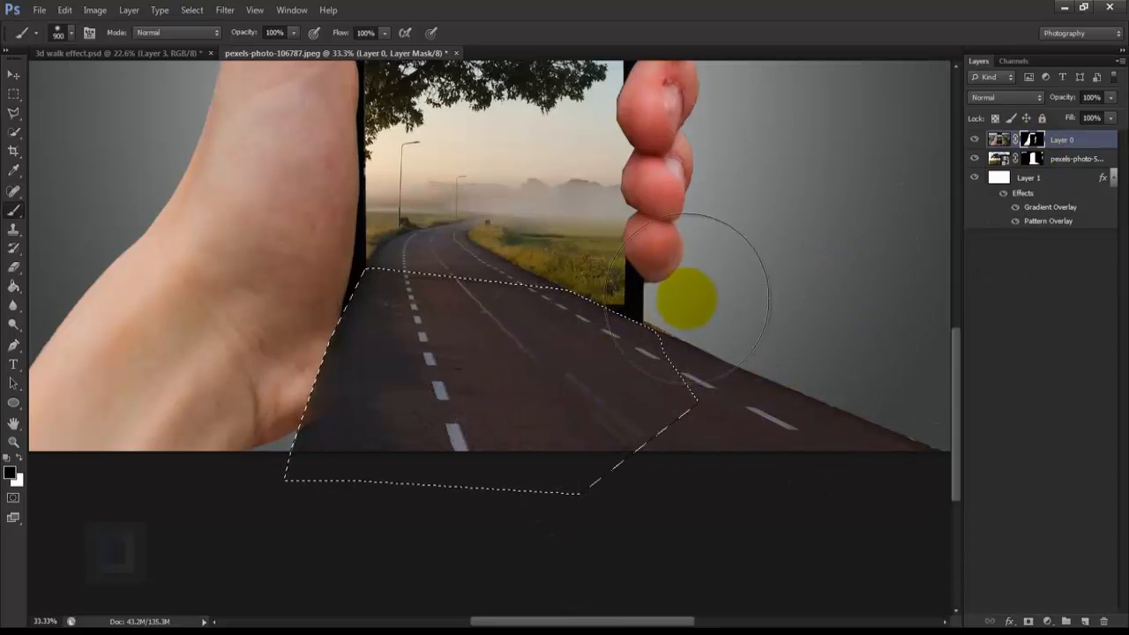
key(ctrl+d)
key(ctrl+0)
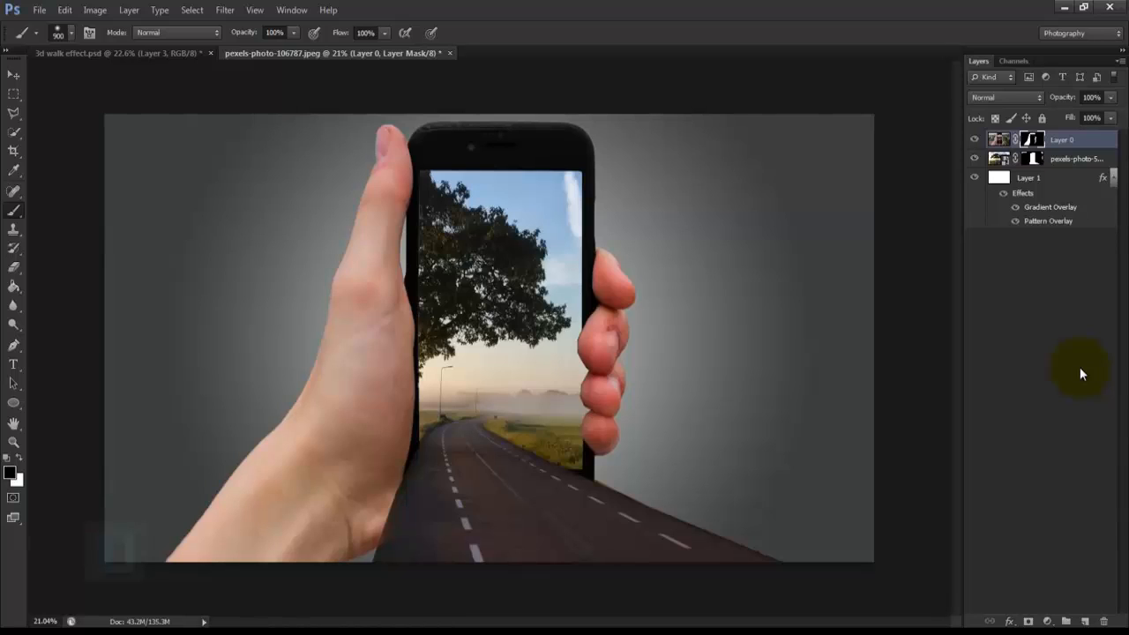
Step: Place normalhair.png into the composite as a new layer above the hand layer
click(39, 10)
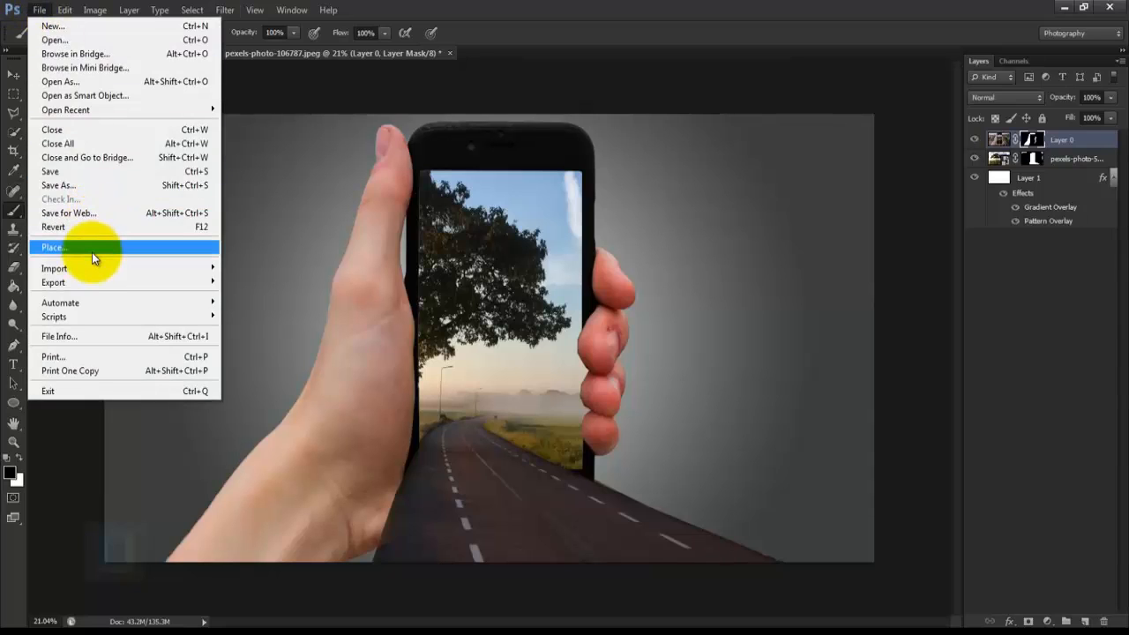
click(91, 252)
click(698, 151)
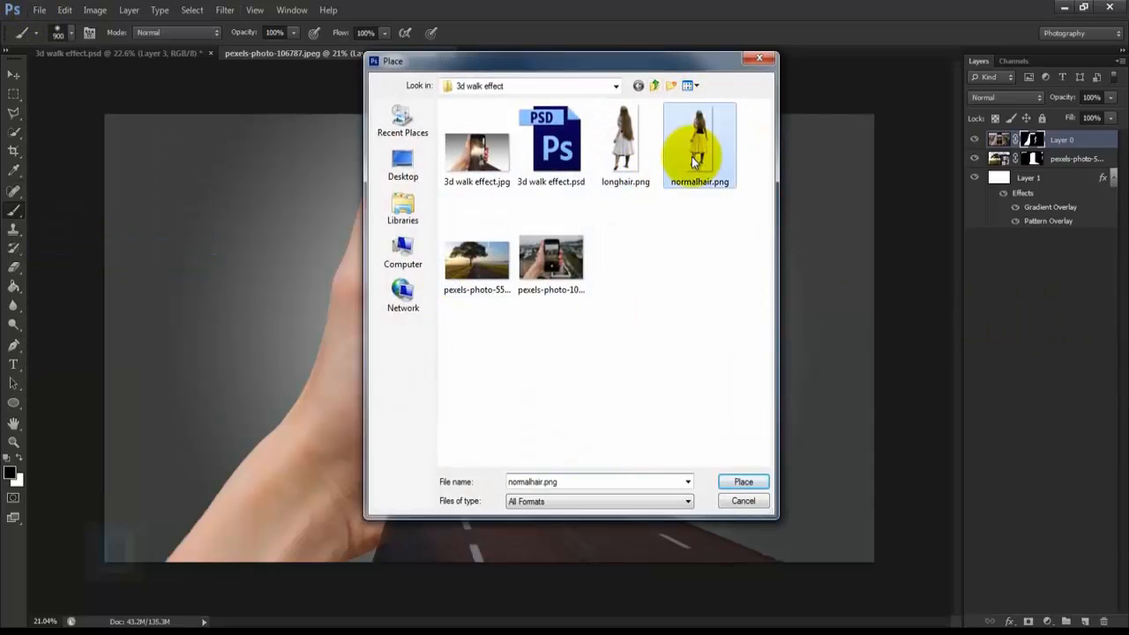
click(743, 482)
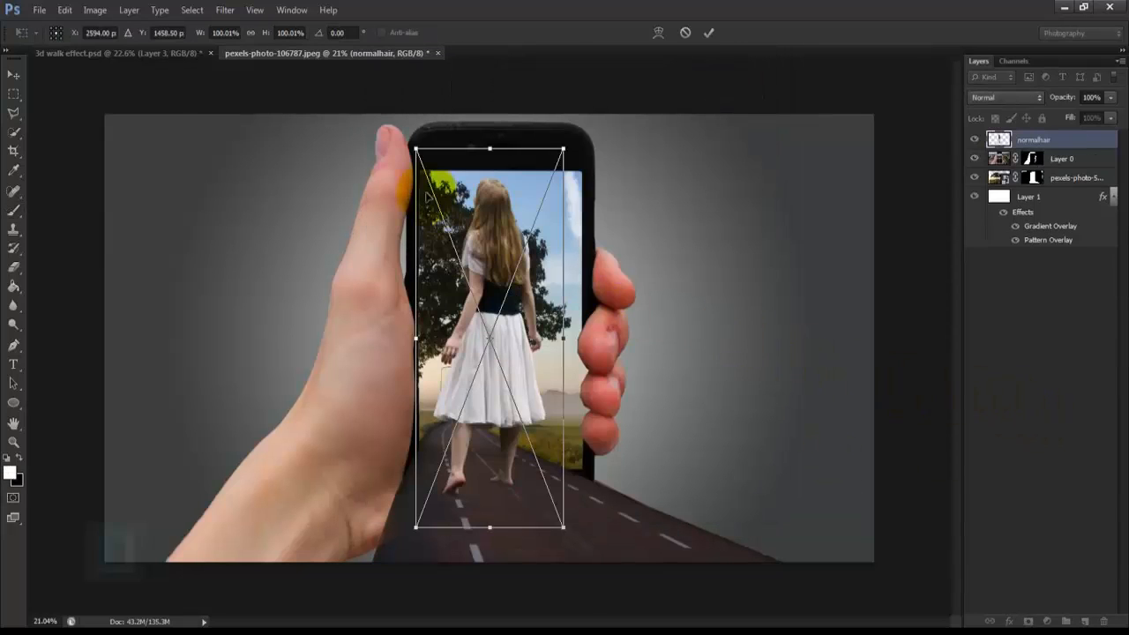
Step: Scale the placed woman to about 47% and stand her on the road in front of the phone's lower screen area
drag(415, 148, 488, 322)
mouse_move(527, 359)
mouse_down()
mouse_move(557, 394)
mouse_move(526, 378)
mouse_up()
drag(567, 414, 552, 410)
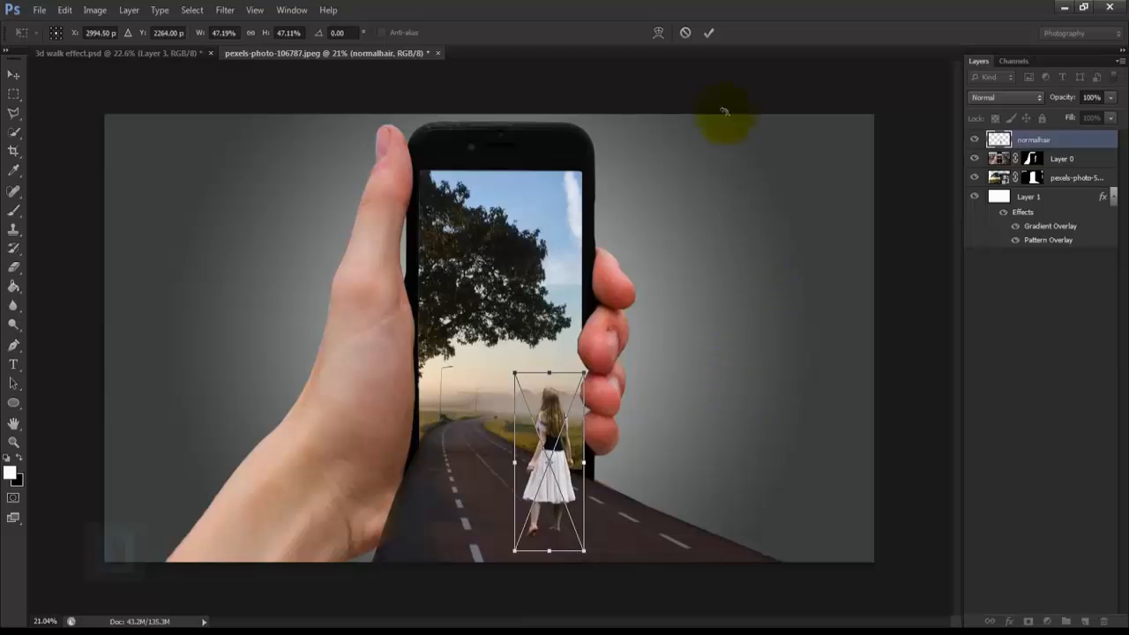
click(708, 32)
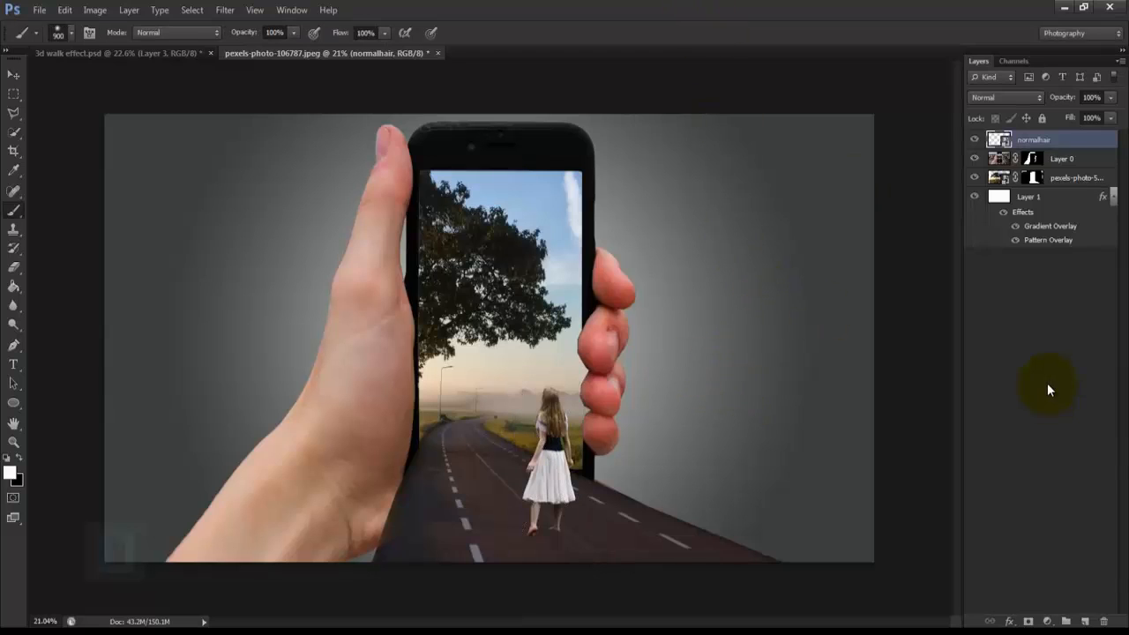
Step: Add a black-filled layer on top and render a centred 105mm Prime lens flare on it at 100% brightness
click(1083, 622)
drag(15, 291, 53, 300)
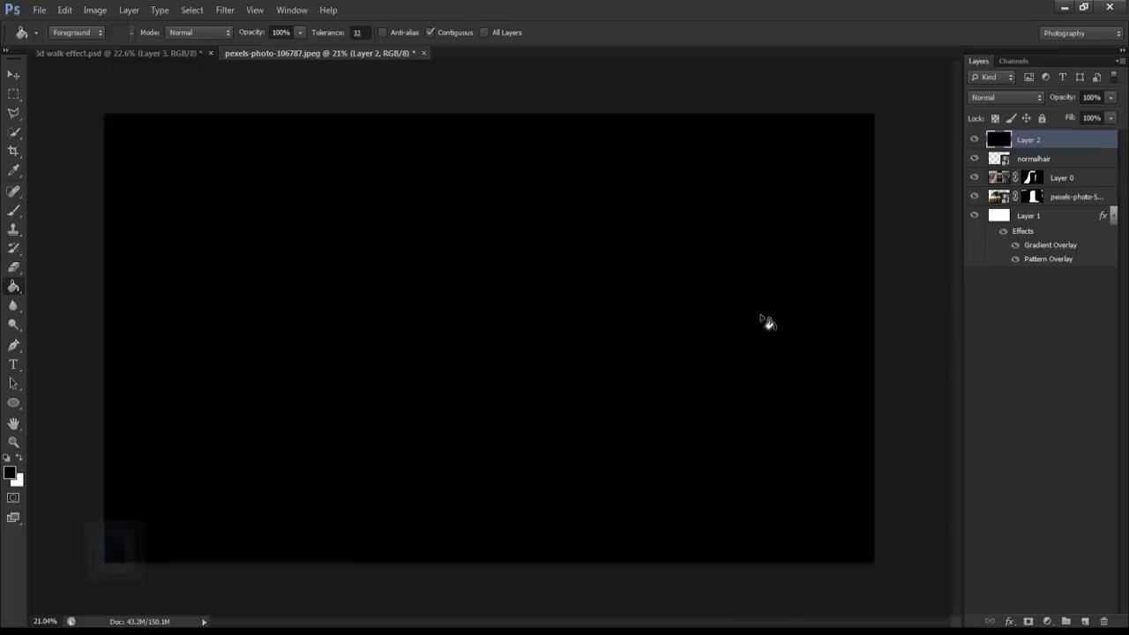
click(216, 18)
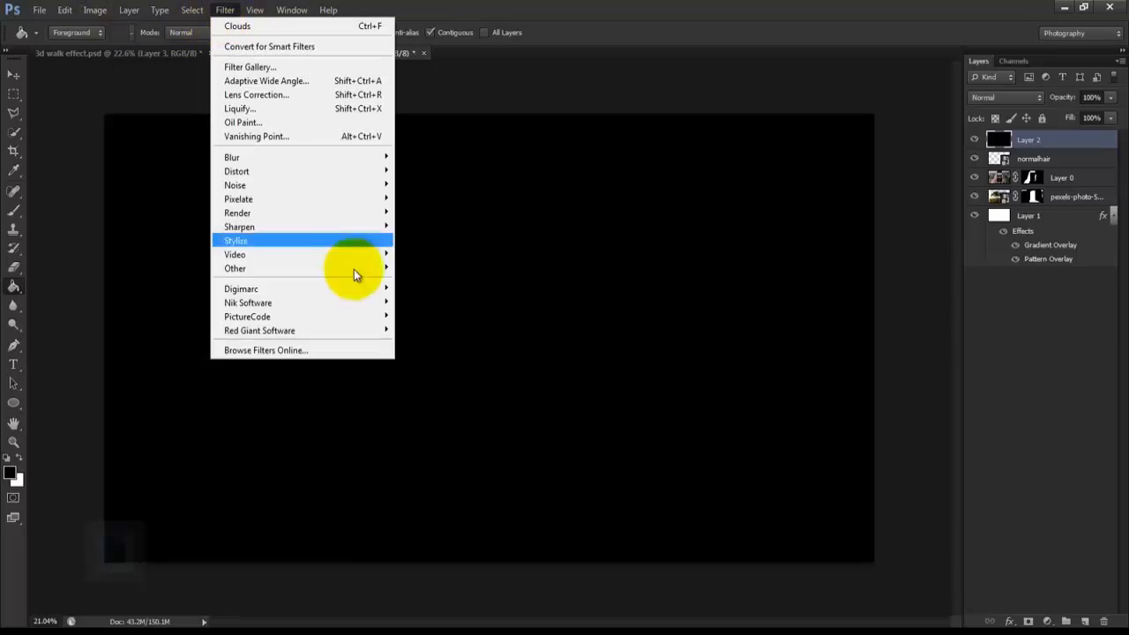
mouse_move(376, 212)
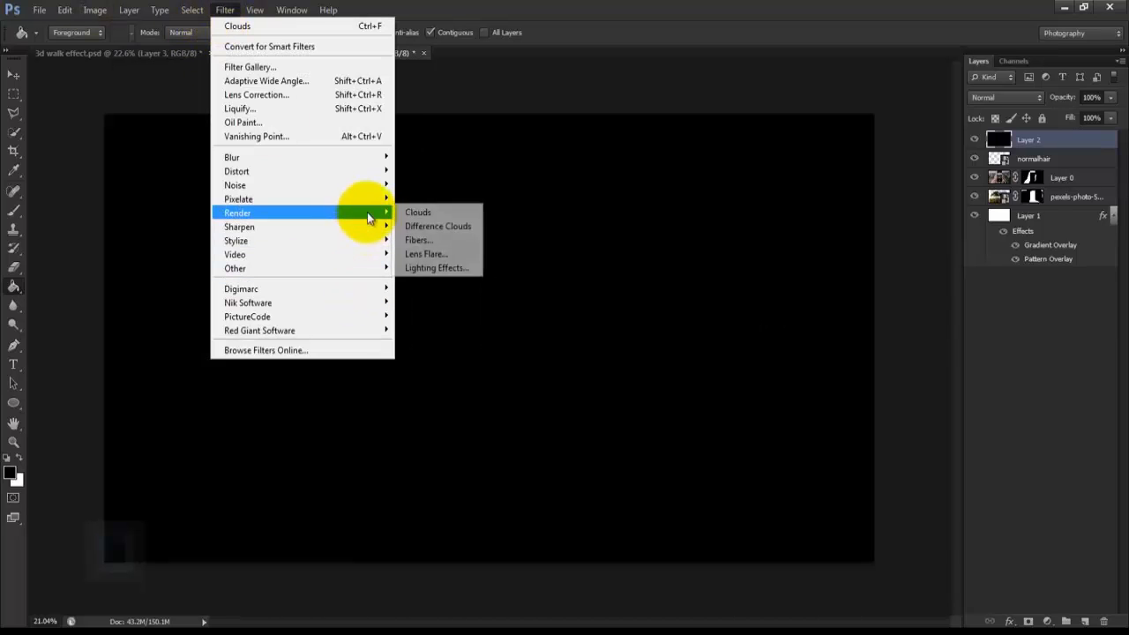
click(423, 254)
click(459, 369)
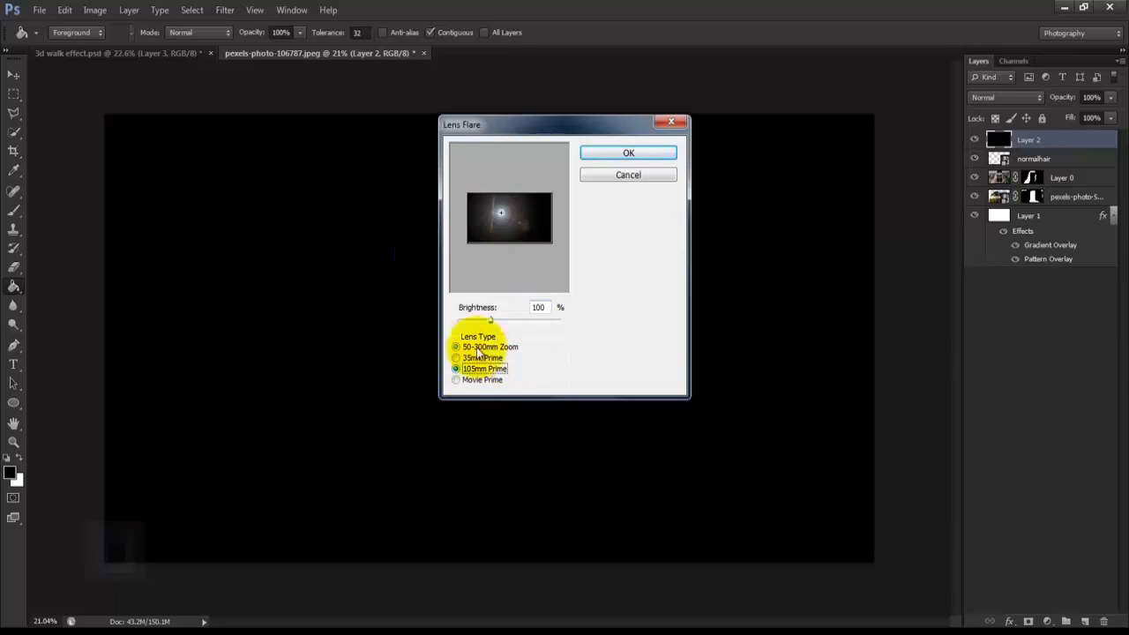
click(500, 215)
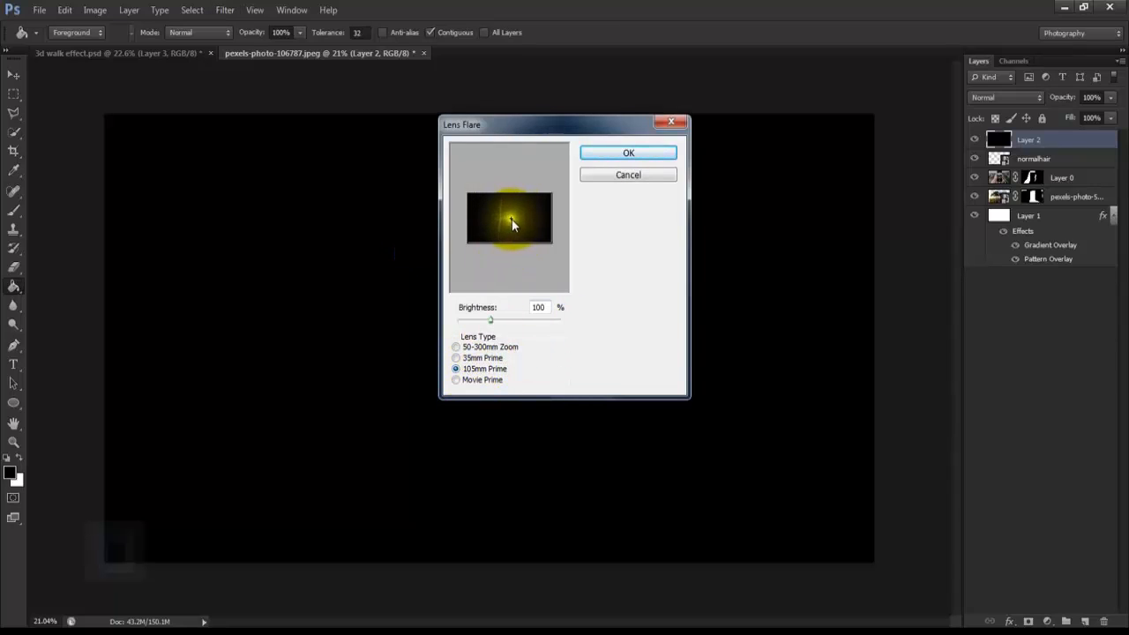
click(483, 335)
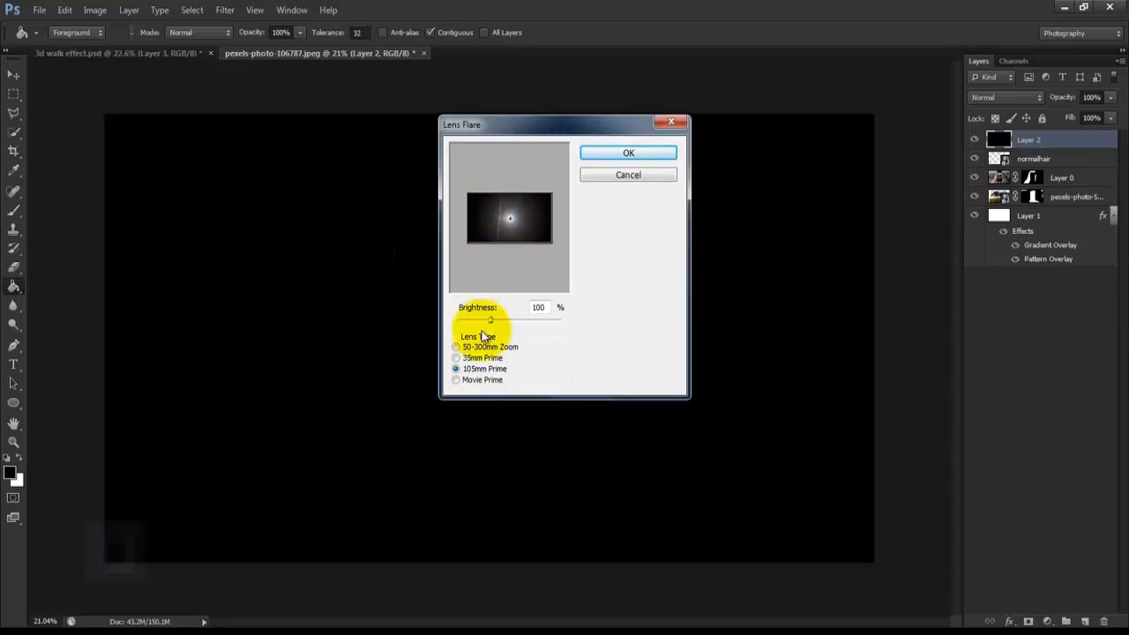
click(618, 155)
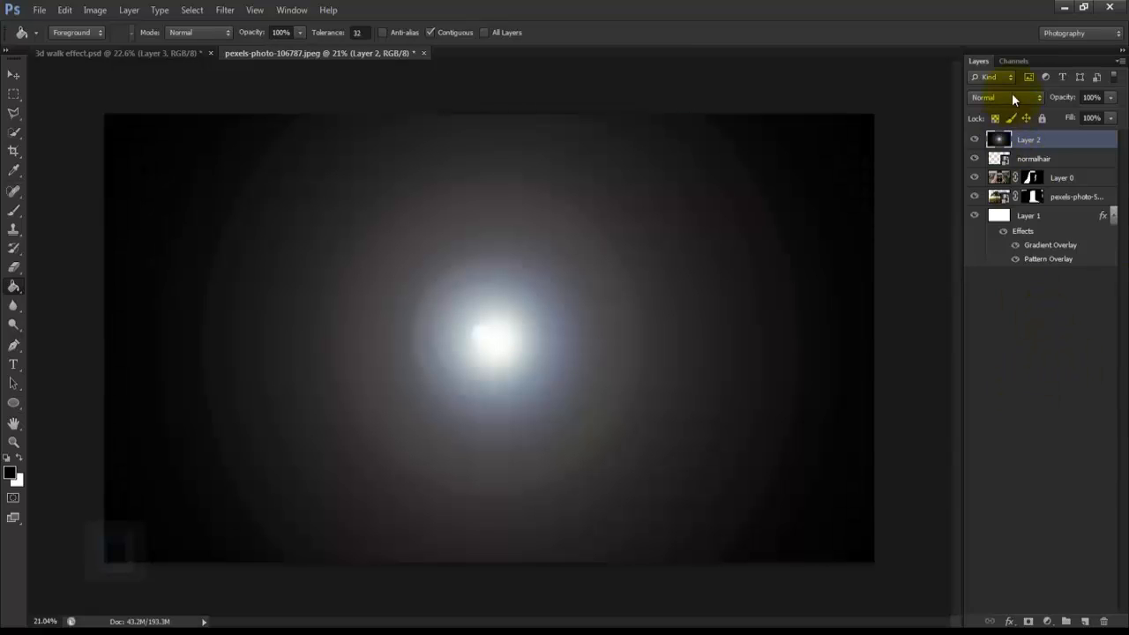
Step: Set the flare layer to Screen blending, scale it to about 42%, and position the sun just below the tree's foliage
click(1011, 97)
click(999, 240)
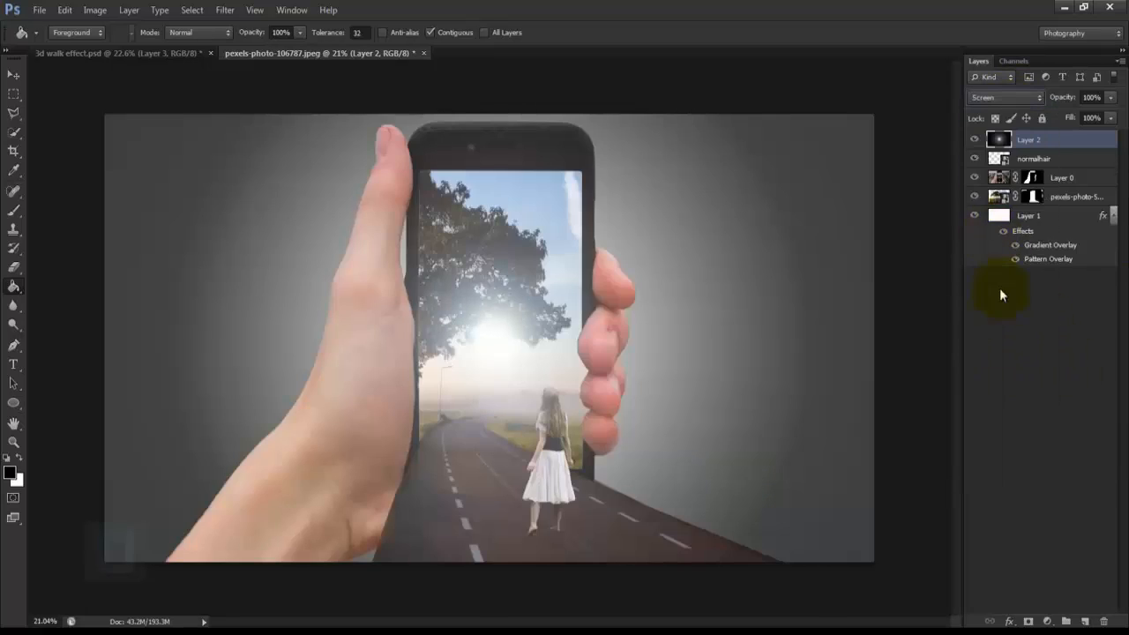
key(ctrl+t)
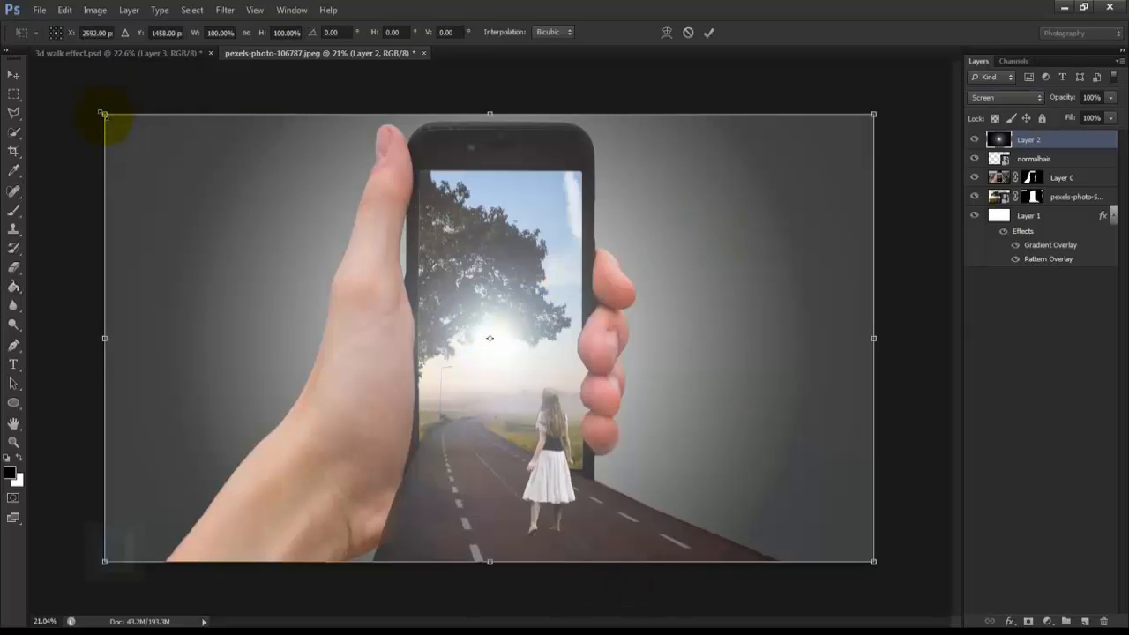
drag(103, 115, 440, 367)
scroll(560, 350, up, 5)
mouse_move(529, 320)
mouse_down()
mouse_move(514, 313)
mouse_move(524, 327)
mouse_up()
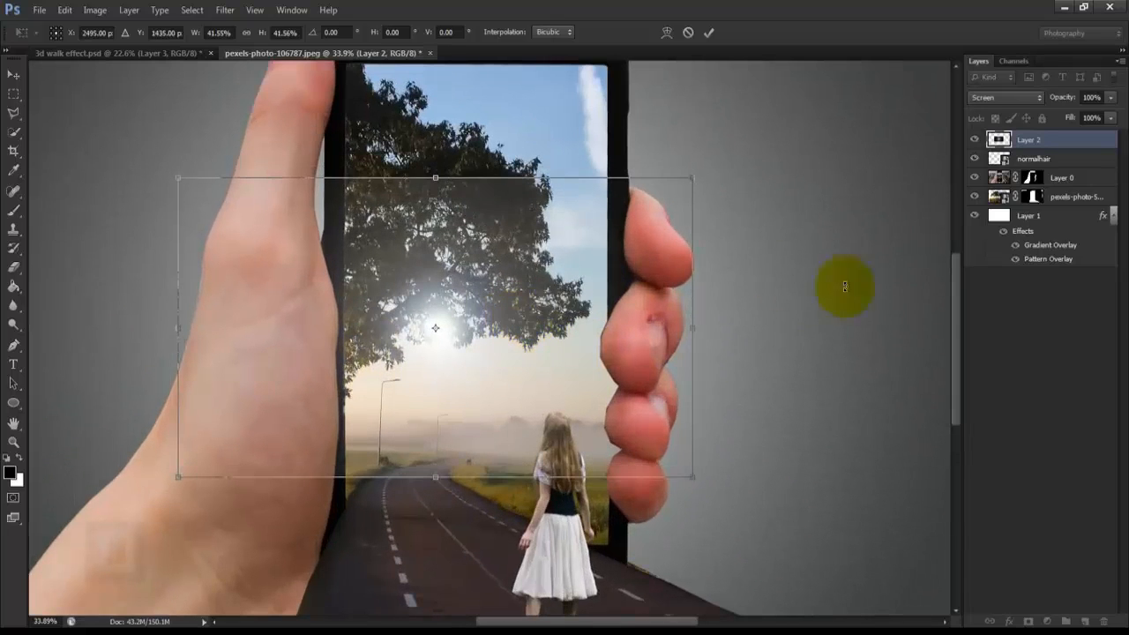
drag(616, 337, 607, 352)
scroll(611, 346, down, 5)
click(705, 31)
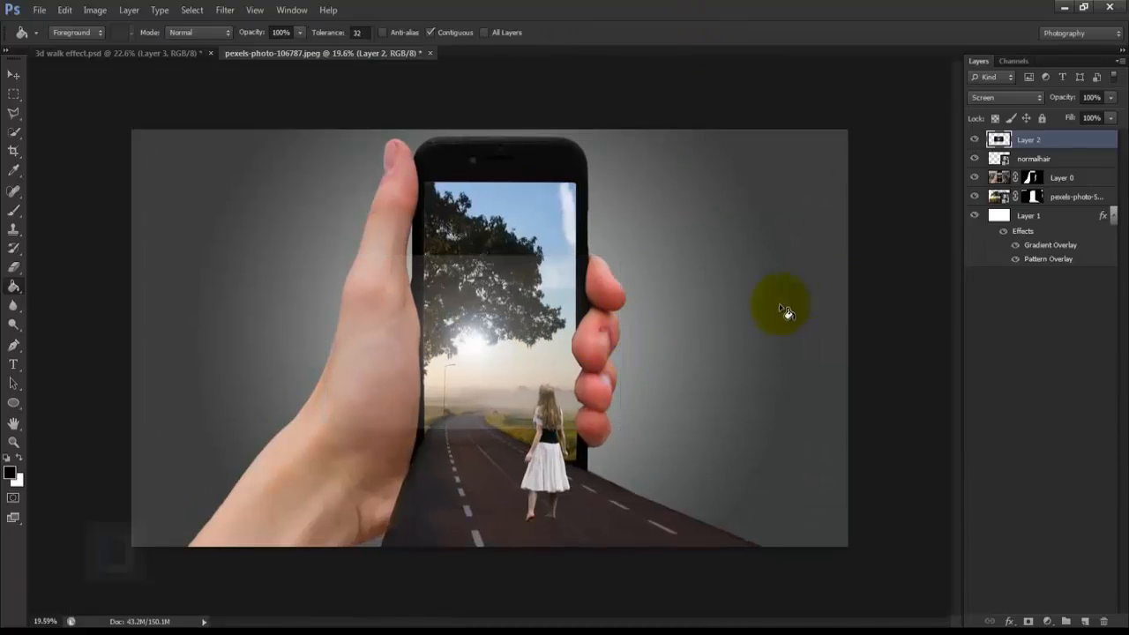
Step: Erase the flare layer's visible rectangular edges around the phone screen with a soft 900 px eraser at 100% opacity
scroll(758, 304, up, 3)
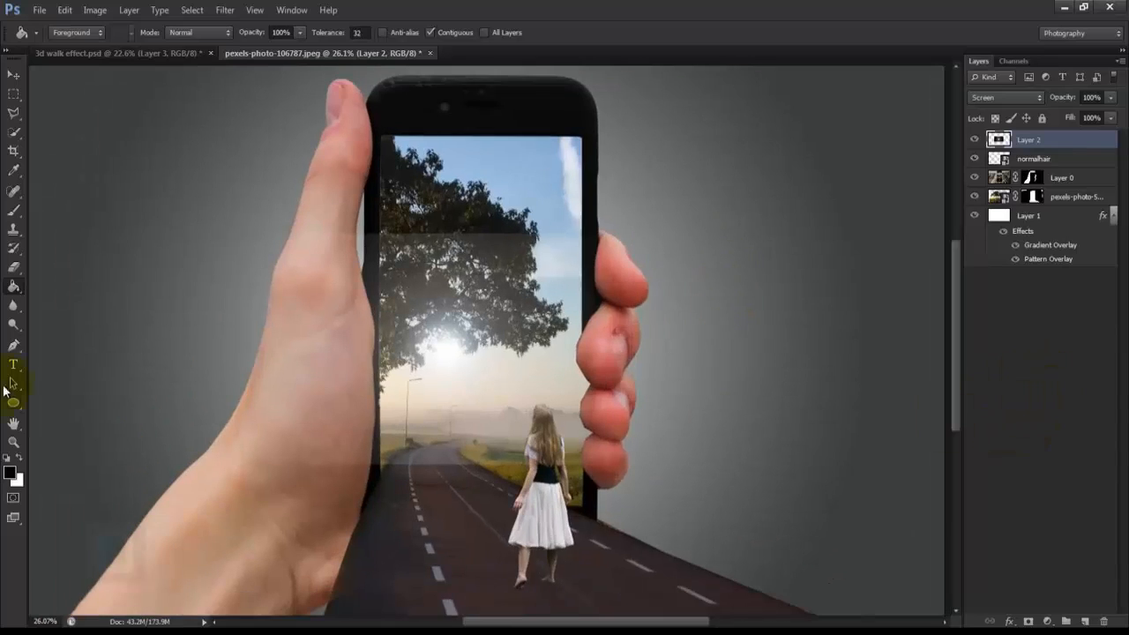
click(16, 269)
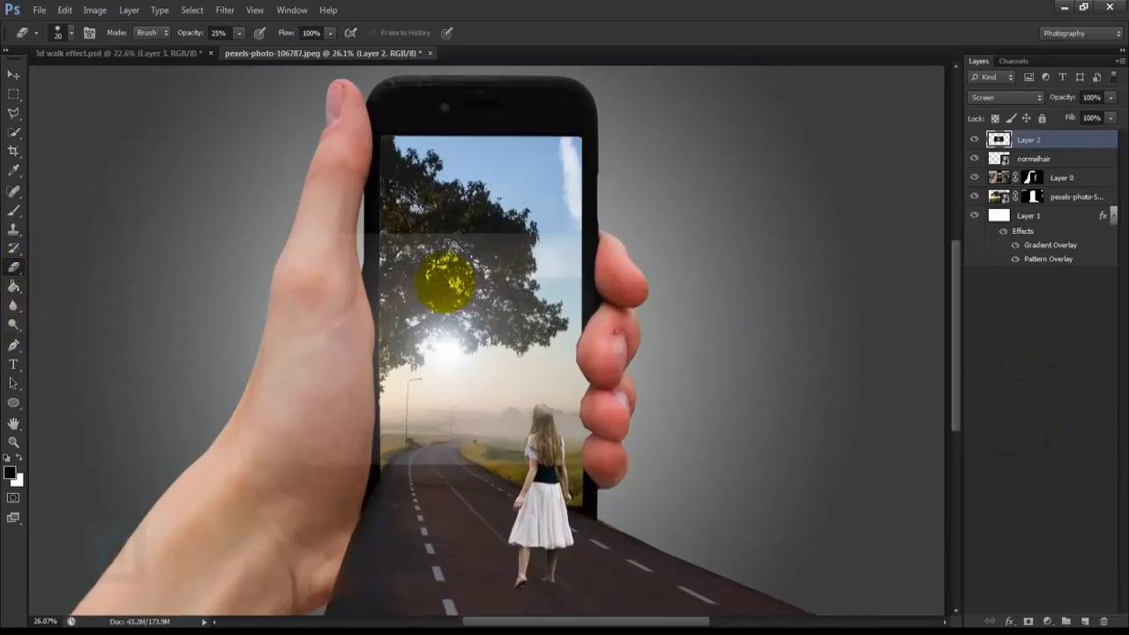
right_click(444, 284)
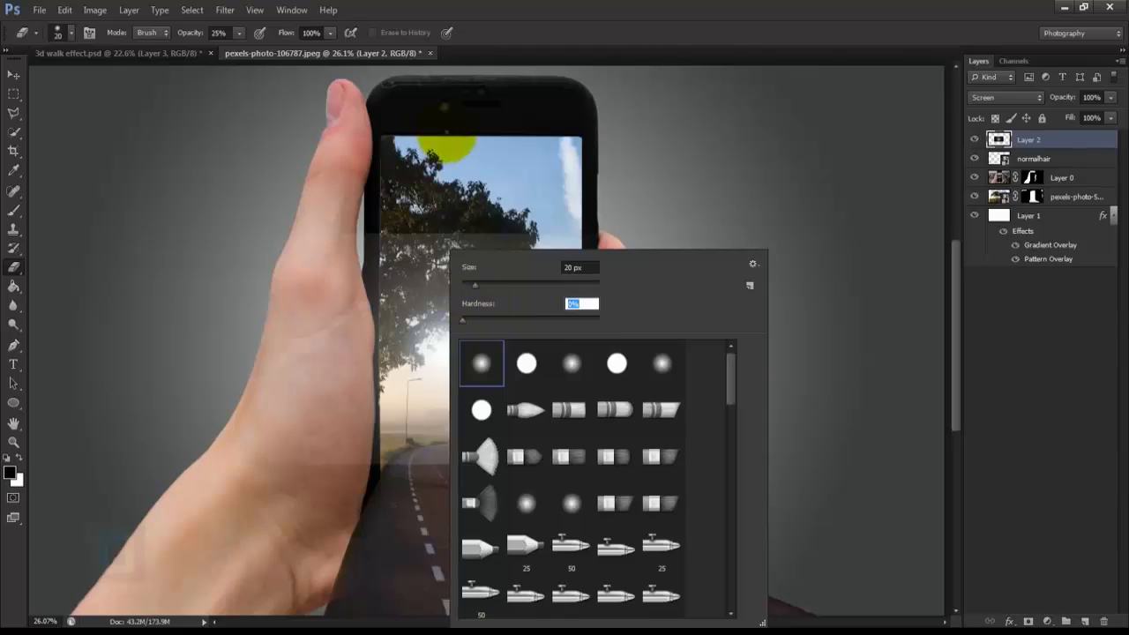
click(453, 141)
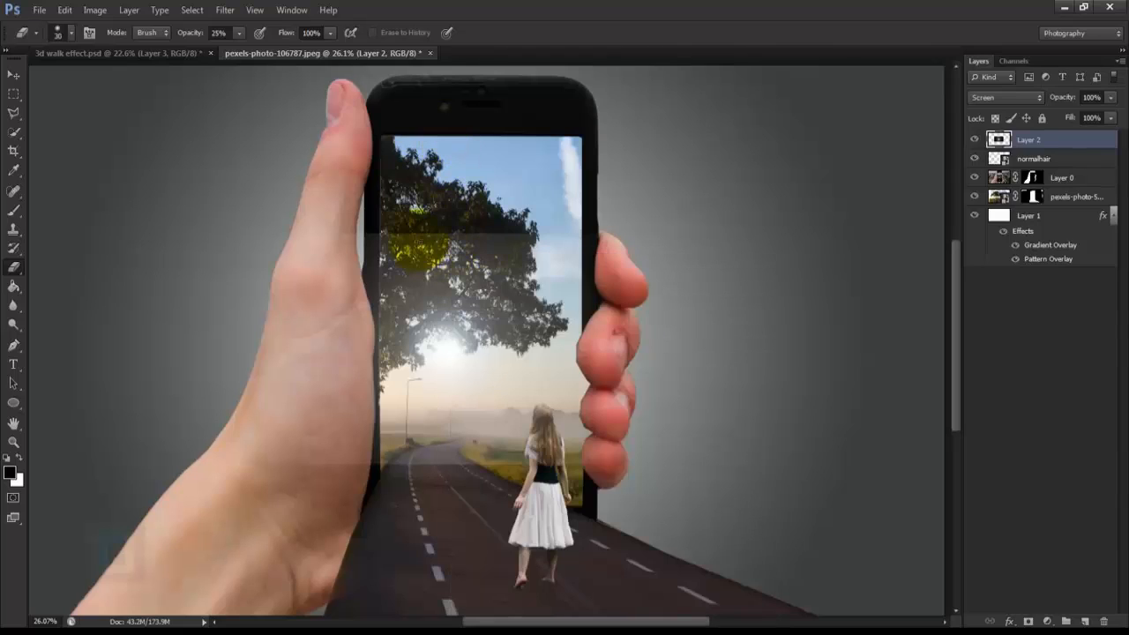
key(bracketright)
key(bracketright)
key(bracketright)
key(bracketright)
key(bracketright)
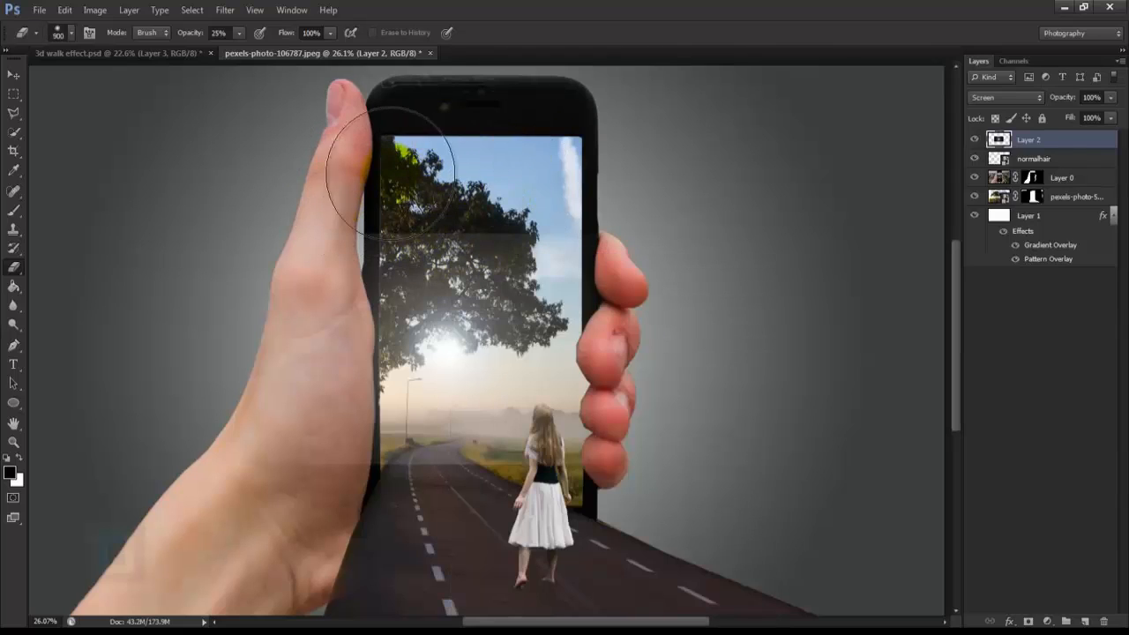
drag(180, 35, 194, 30)
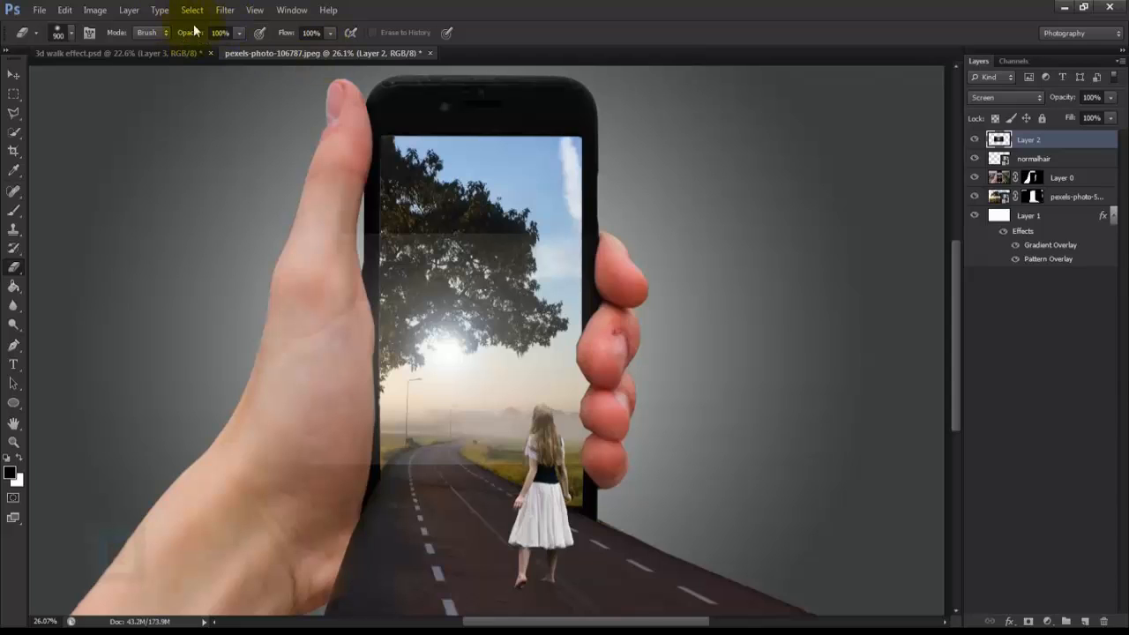
mouse_move(445, 212)
mouse_down()
mouse_move(471, 174)
mouse_move(629, 185)
mouse_move(641, 401)
mouse_move(407, 511)
mouse_move(338, 492)
mouse_move(361, 509)
mouse_move(551, 511)
mouse_move(522, 526)
mouse_move(590, 512)
mouse_up()
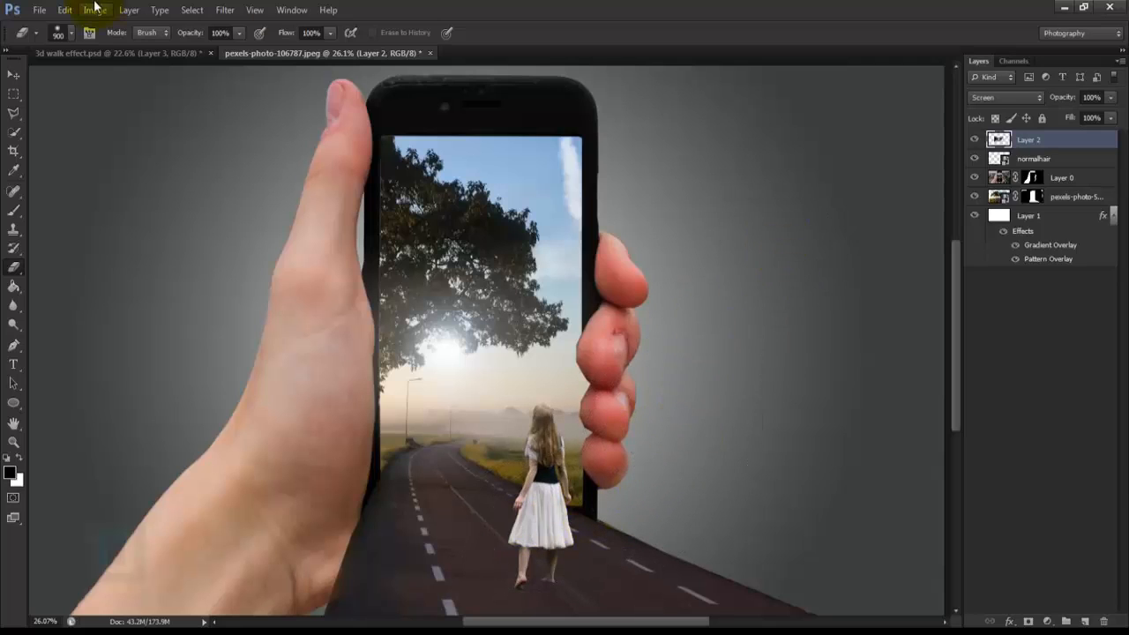
Step: Apply a Gaussian Blur with a 2.3 pixel radius to the flare layer
click(224, 10)
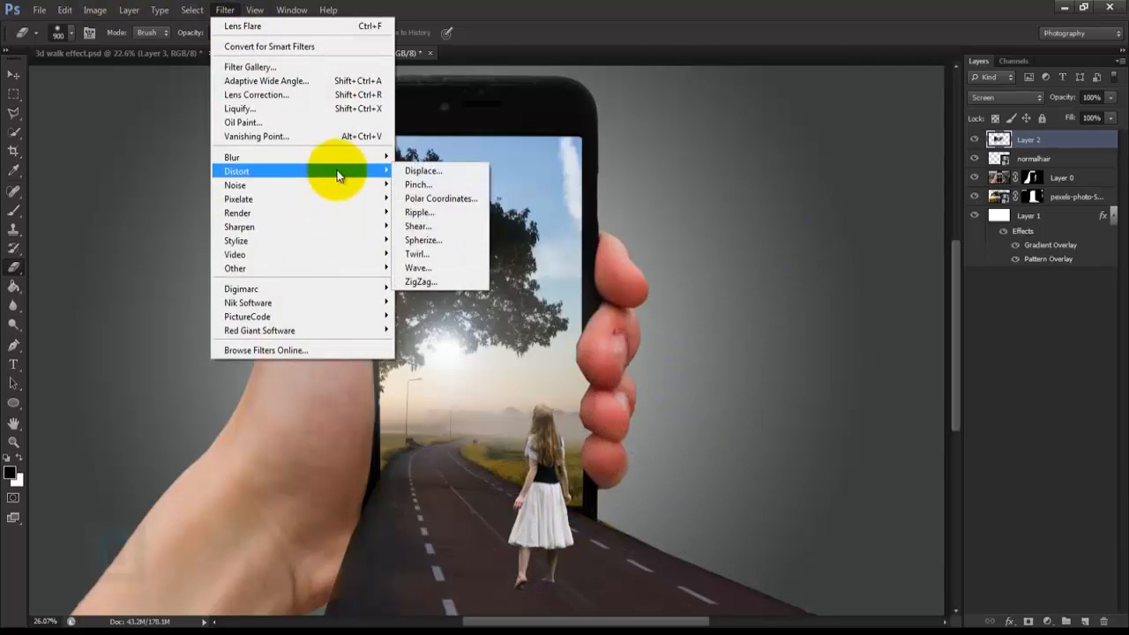
mouse_move(343, 160)
click(433, 260)
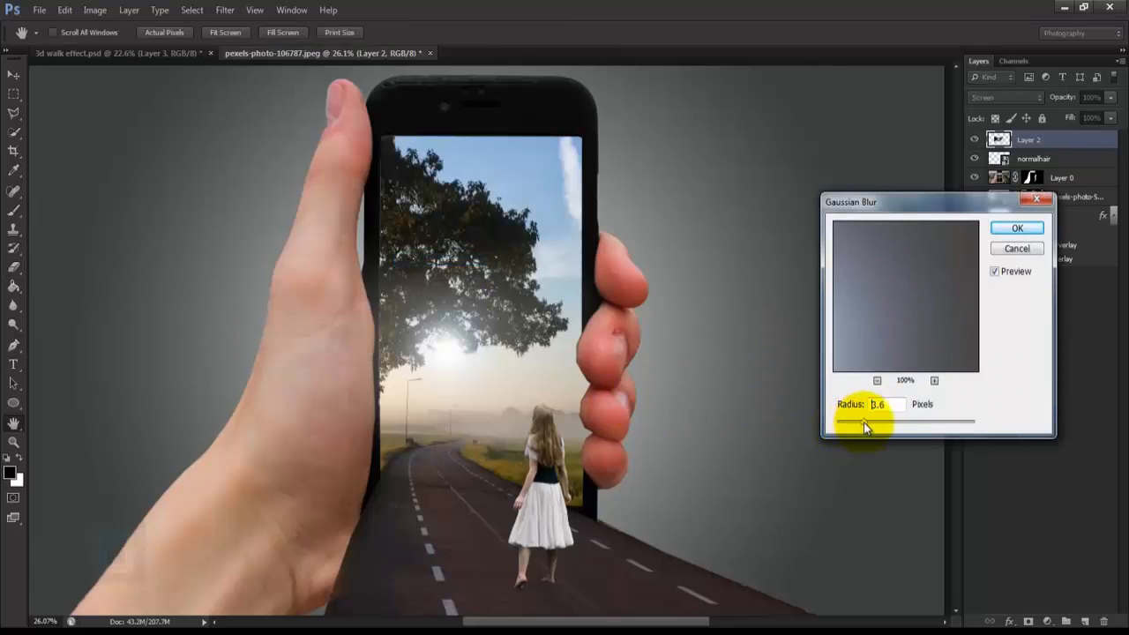
drag(863, 423, 852, 422)
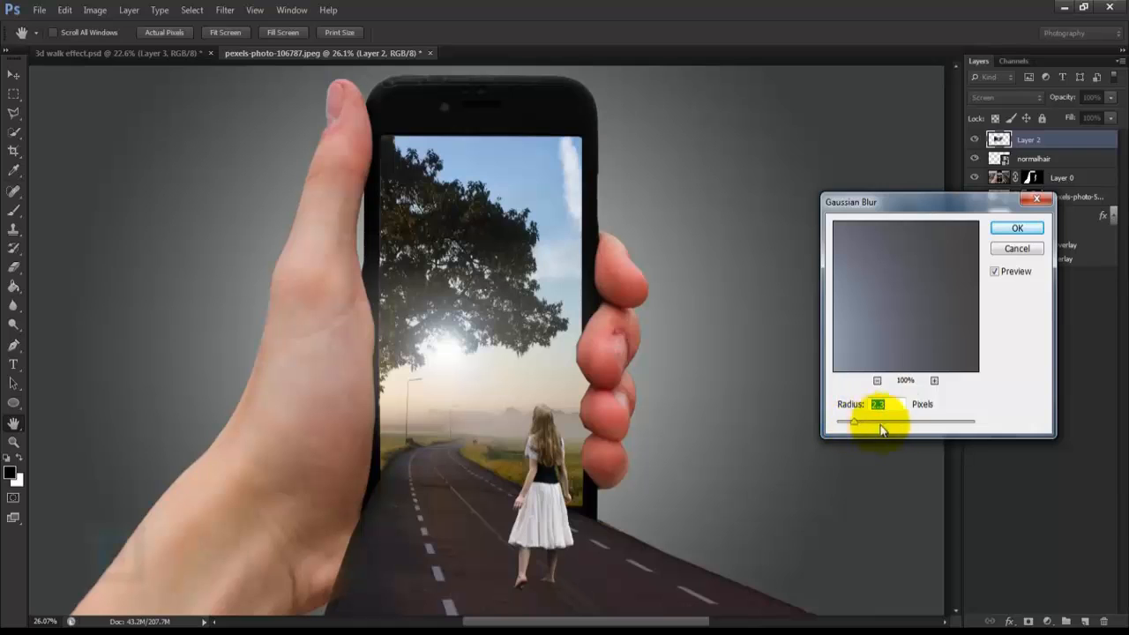
click(1016, 229)
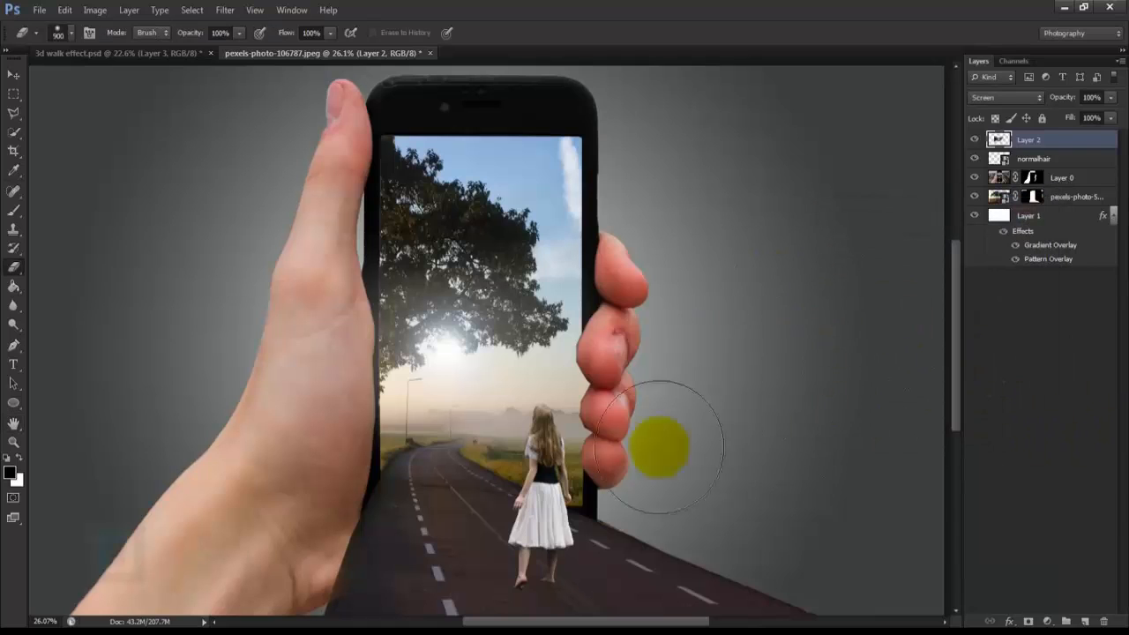
Step: Colorize the flare layer with a Hue/Saturation adjustment at hue 16 and saturation 43
click(86, 9)
mouse_move(101, 45)
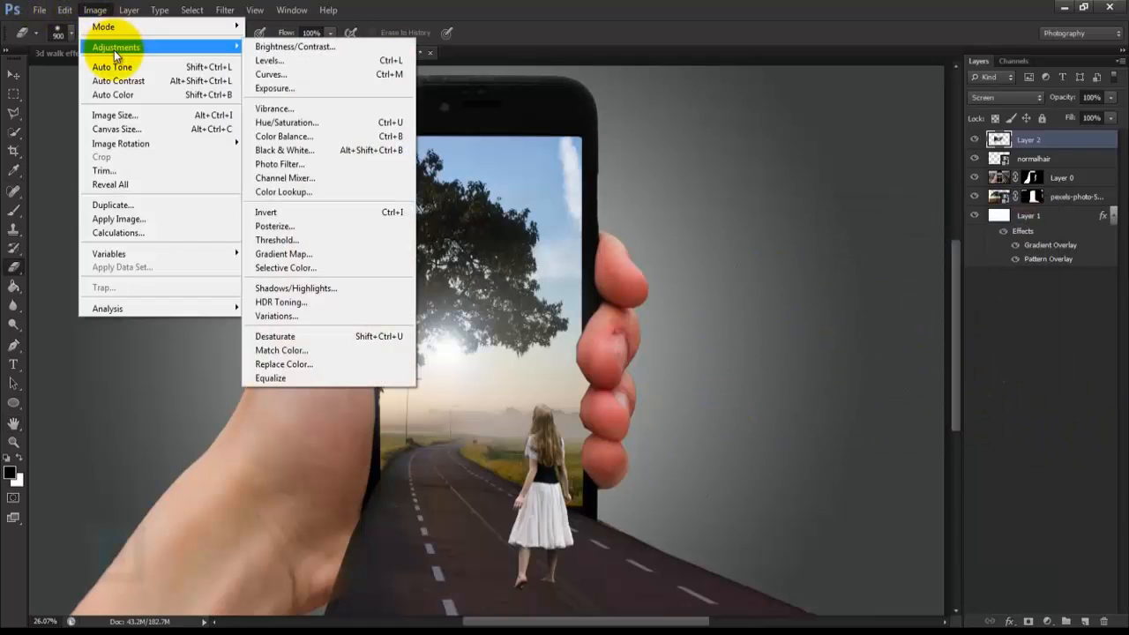
click(341, 125)
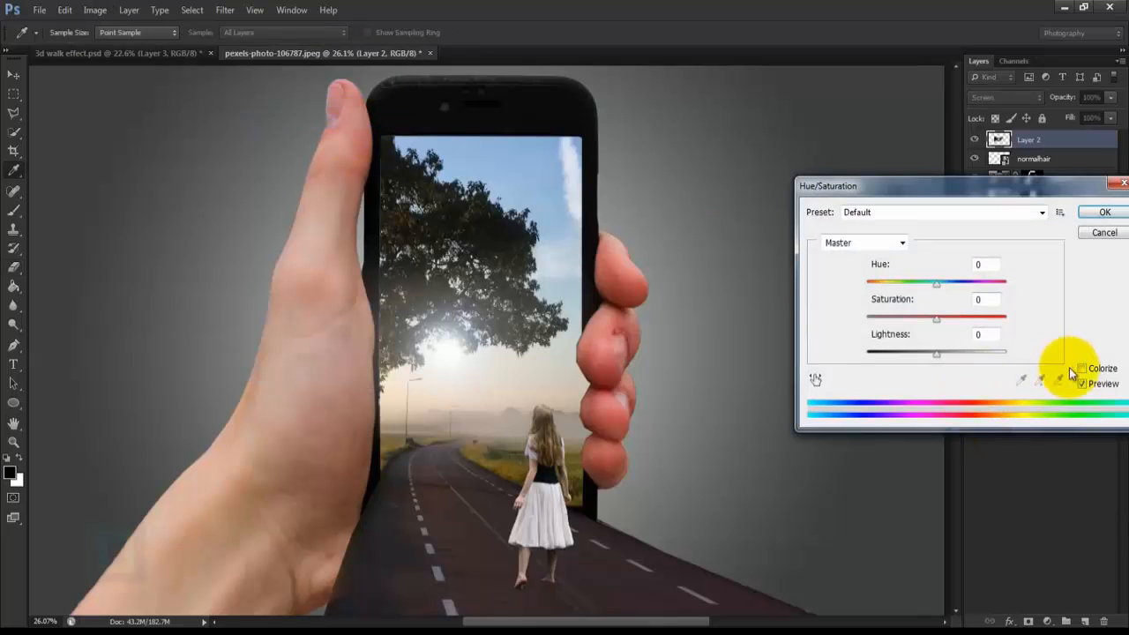
click(1082, 368)
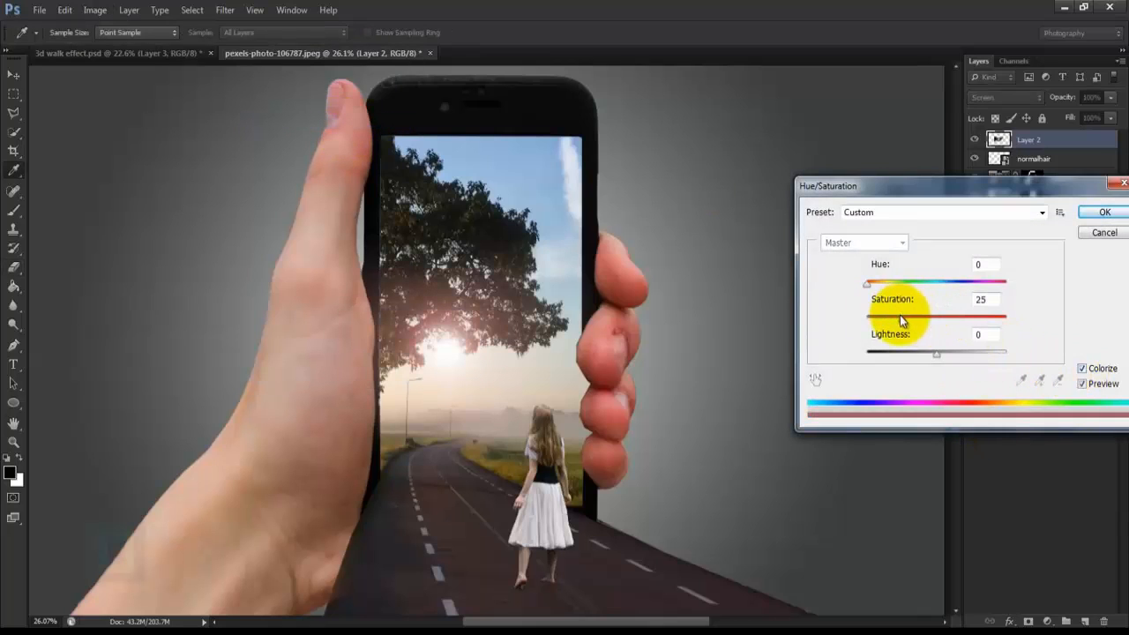
drag(899, 315, 912, 318)
mouse_move(867, 284)
mouse_down()
mouse_move(882, 290)
mouse_move(874, 285)
mouse_up()
mouse_move(911, 317)
mouse_down()
mouse_move(937, 324)
mouse_move(927, 323)
mouse_up()
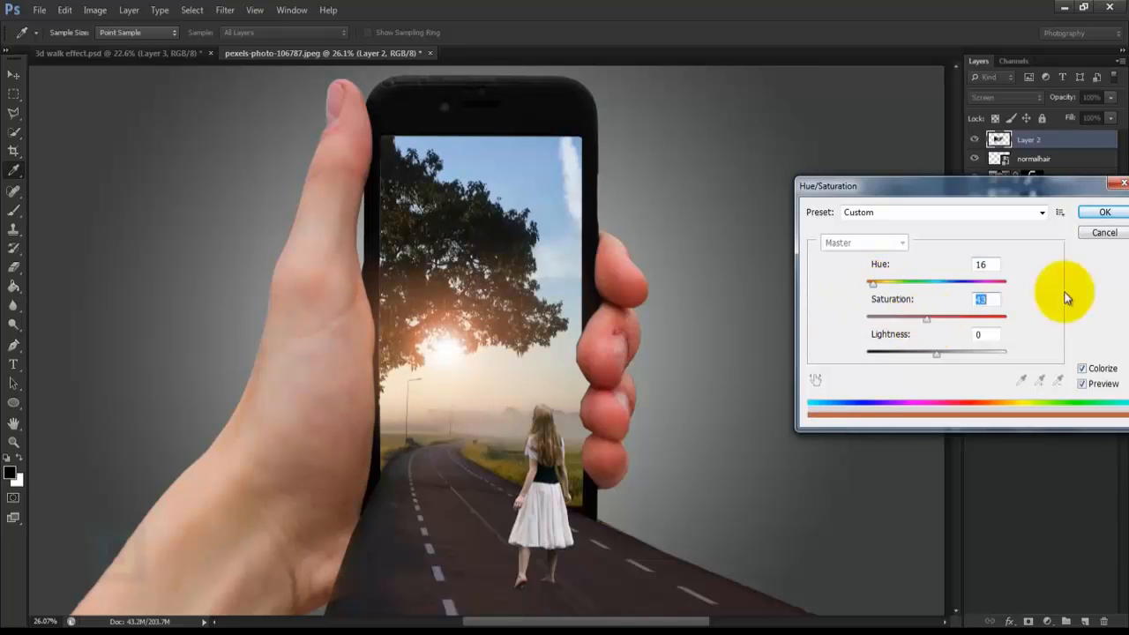
drag(988, 267, 953, 267)
click(979, 299)
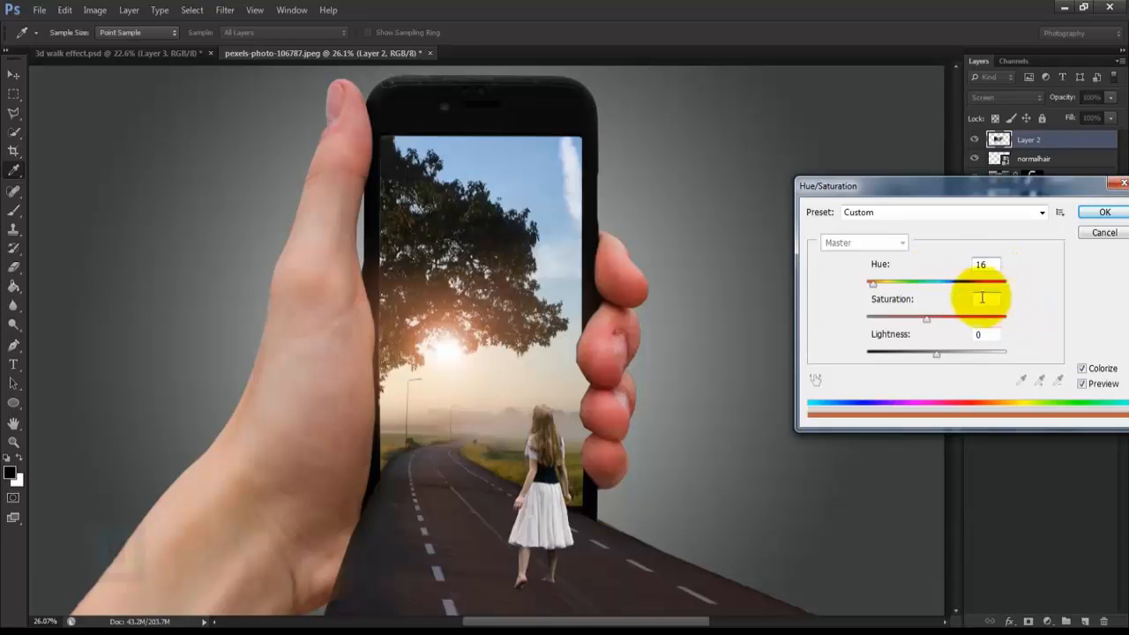
click(1104, 213)
key(e)
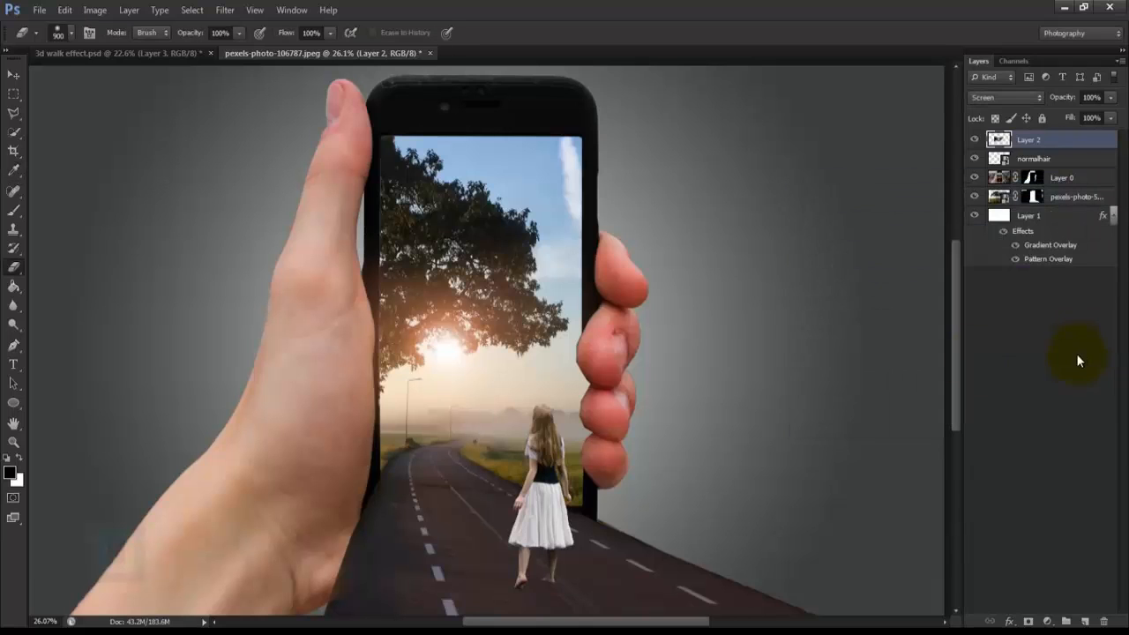
Step: Load the woman's outline as a selection and add a new layer named "shaow" on top of the stack
scroll(719, 354, down, 3)
scroll(718, 355, up, 1)
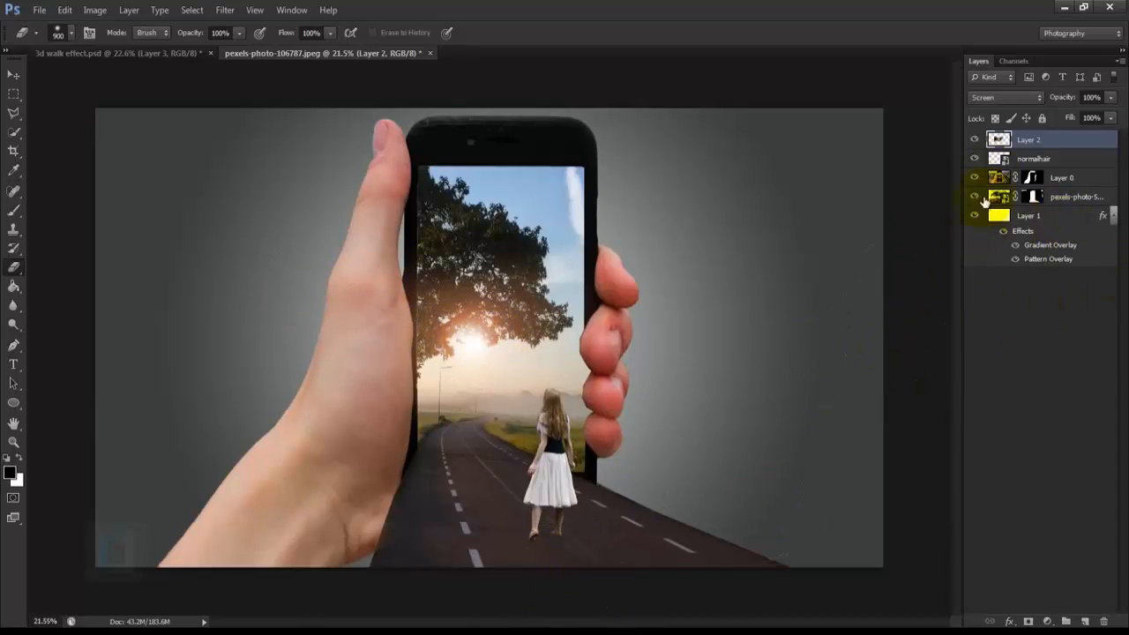
ctrl+click(999, 140)
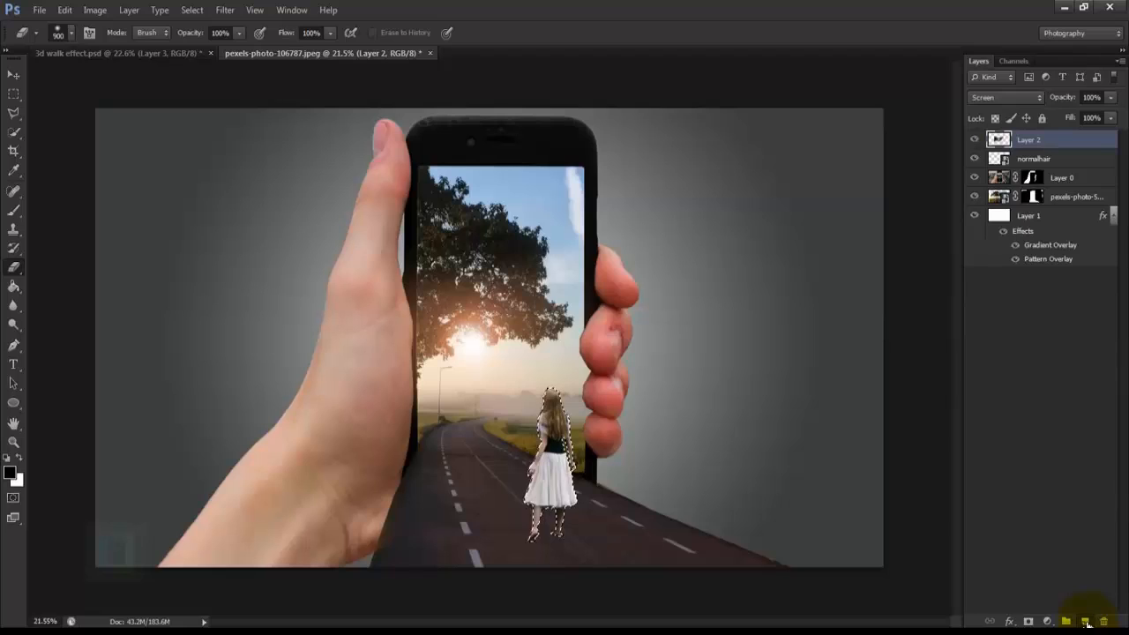
click(1084, 622)
double_click(1029, 139)
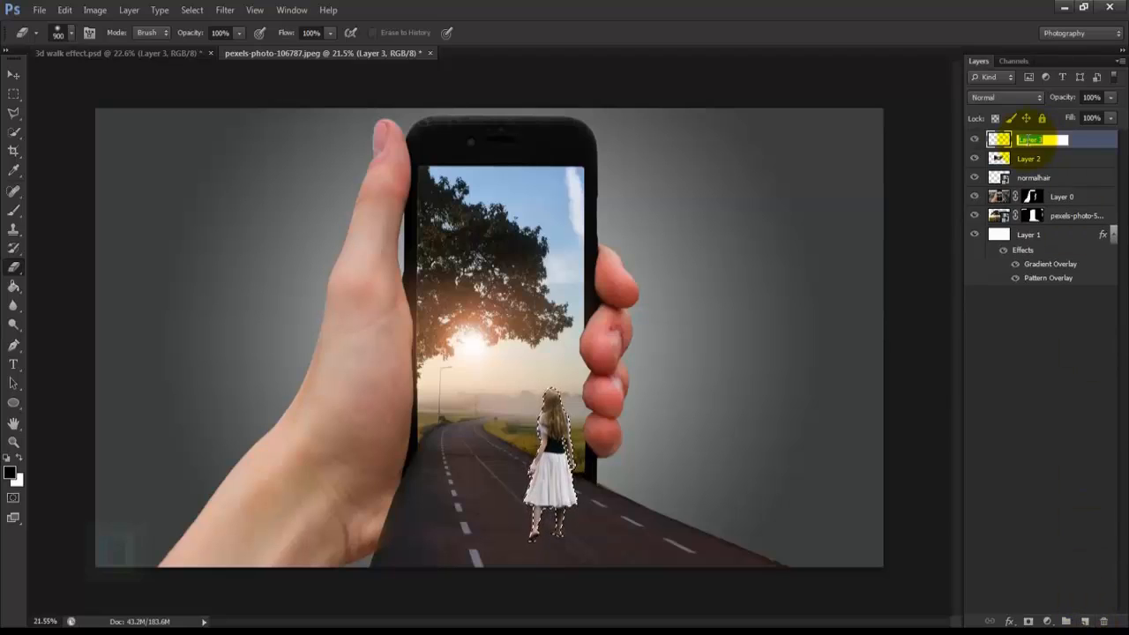
text(shaow)
key(Return)
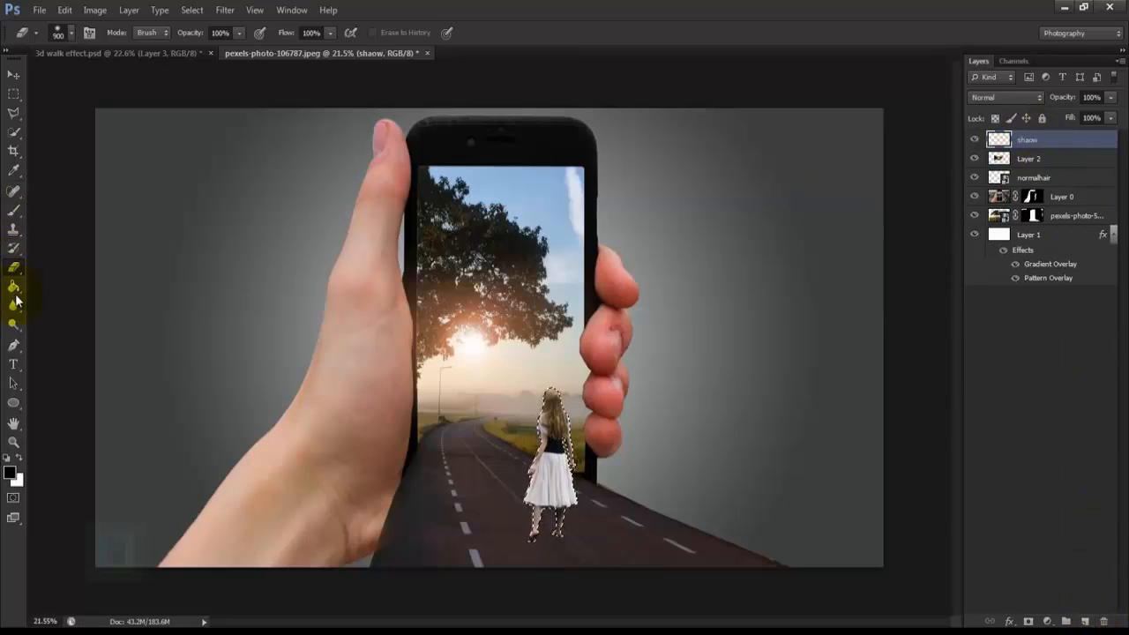
Step: Fill the woman-shaped selection with black on the shaow layer and deselect
click(14, 289)
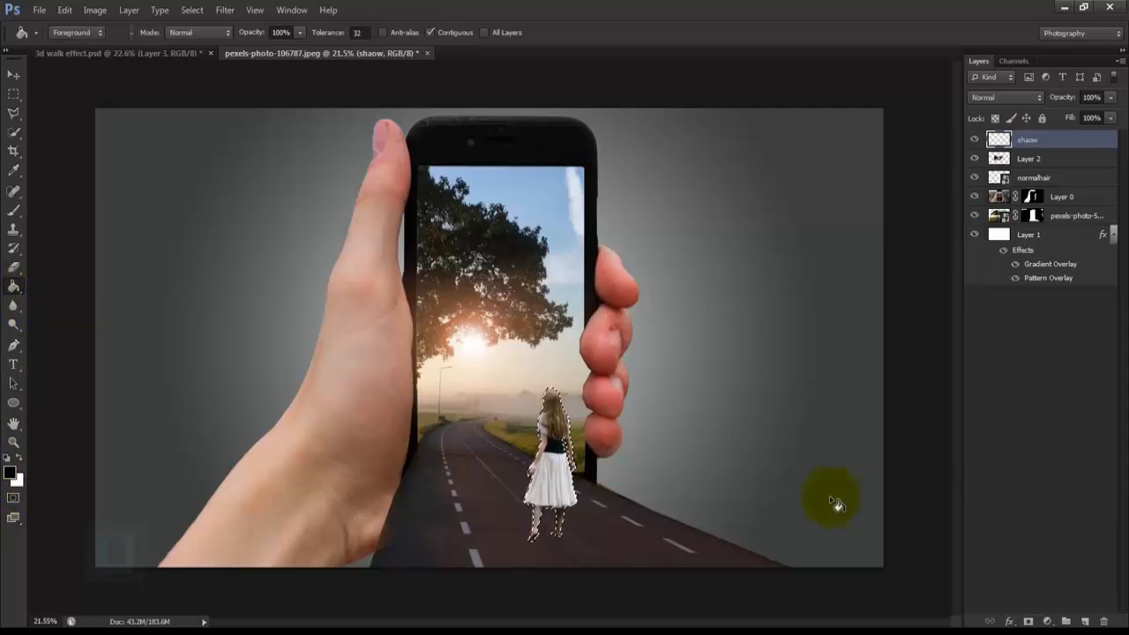
click(551, 480)
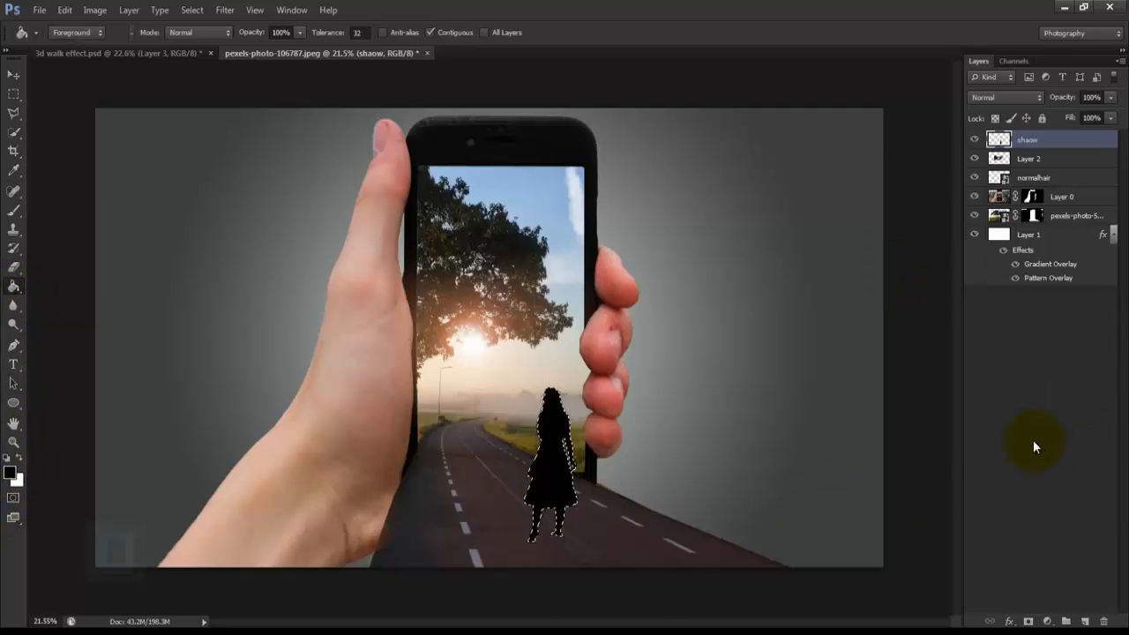
key(ctrl+d)
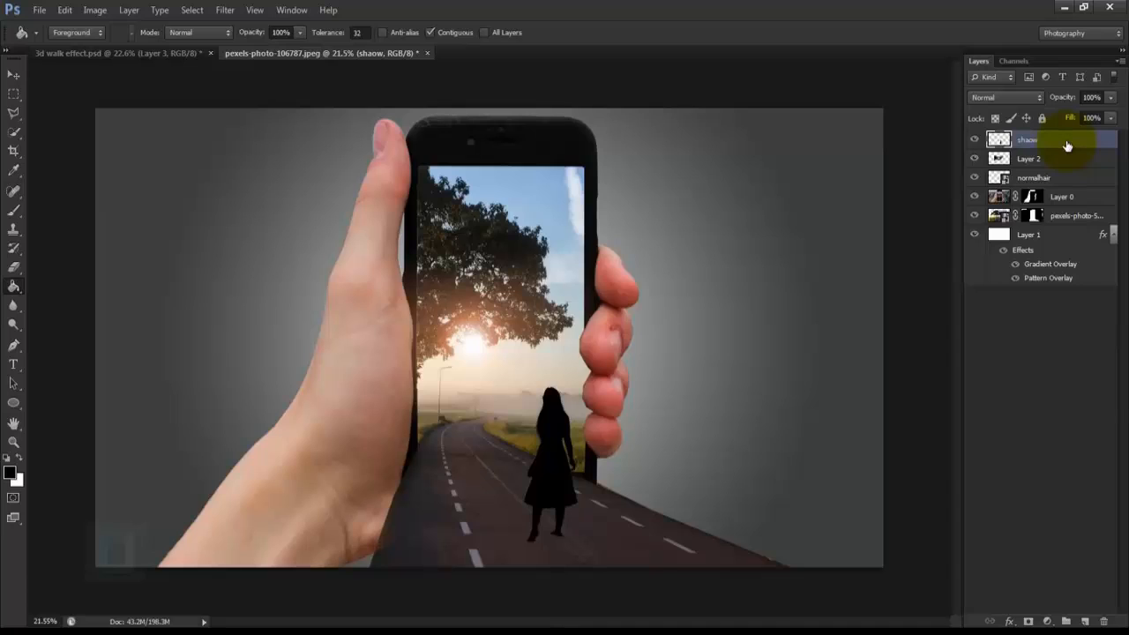
Step: Flip the black silhouette vertically with Free Transform and place it directly below the woman's feet
key(ctrl+t)
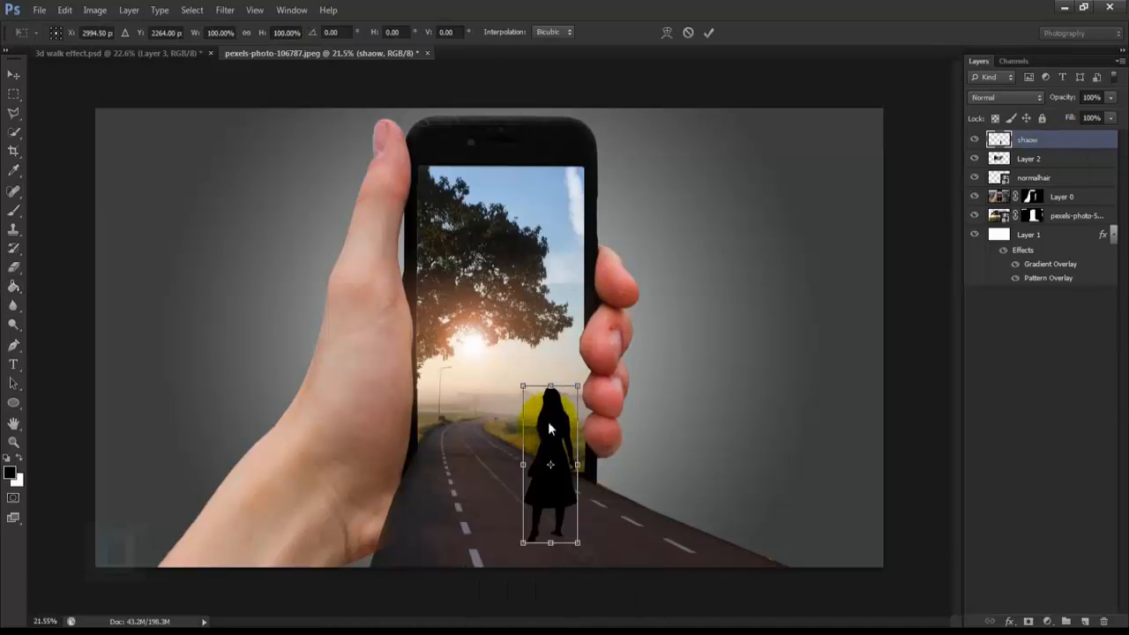
right_click(549, 429)
click(597, 411)
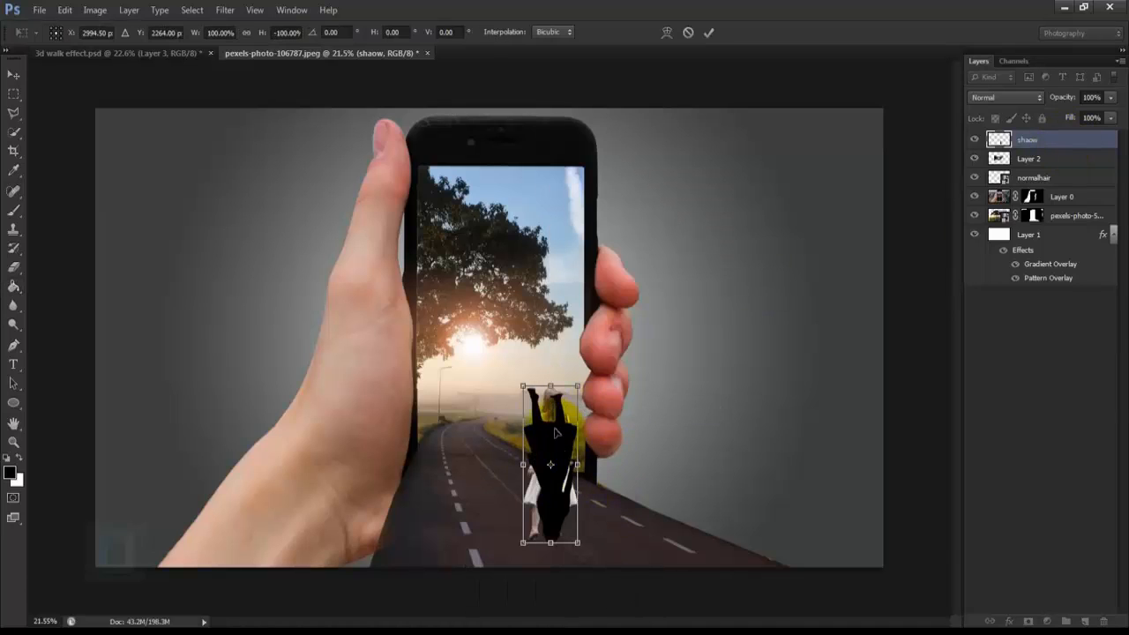
drag(553, 426, 558, 581)
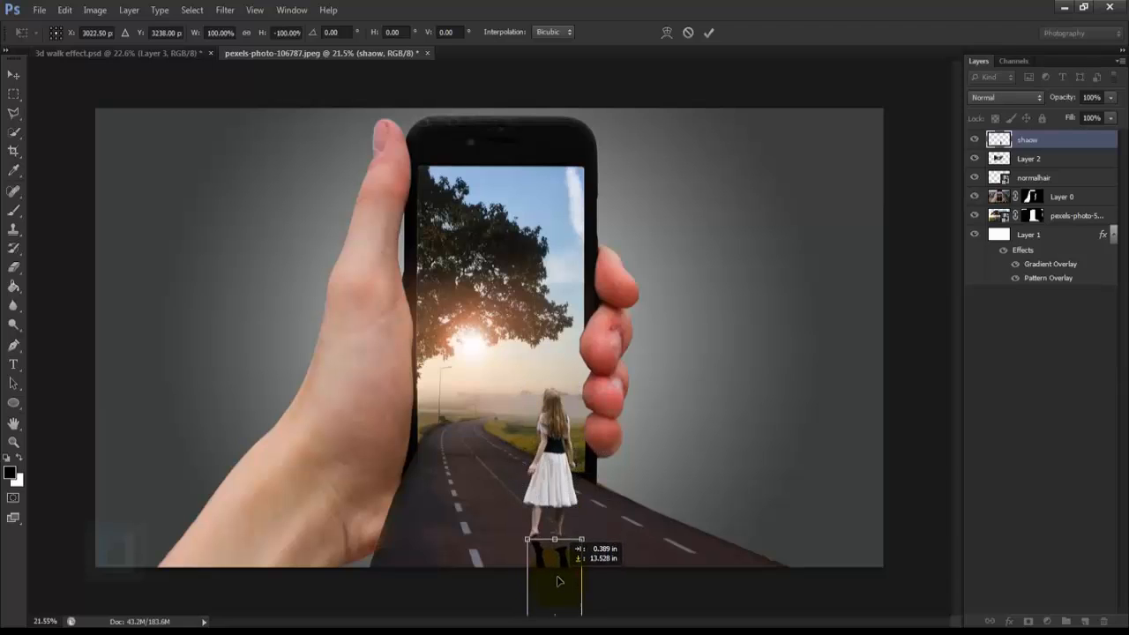
Step: Rotate the flipped silhouette to about 156° and move it so its feet sit against the woman's feet
scroll(643, 529, up, 2)
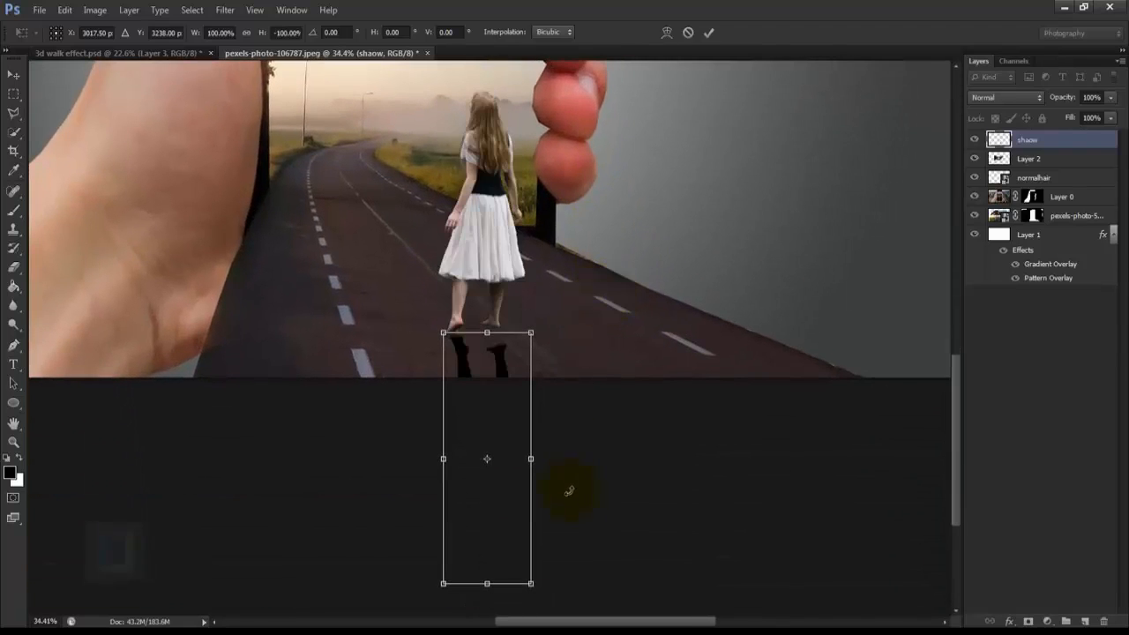
drag(585, 608, 620, 531)
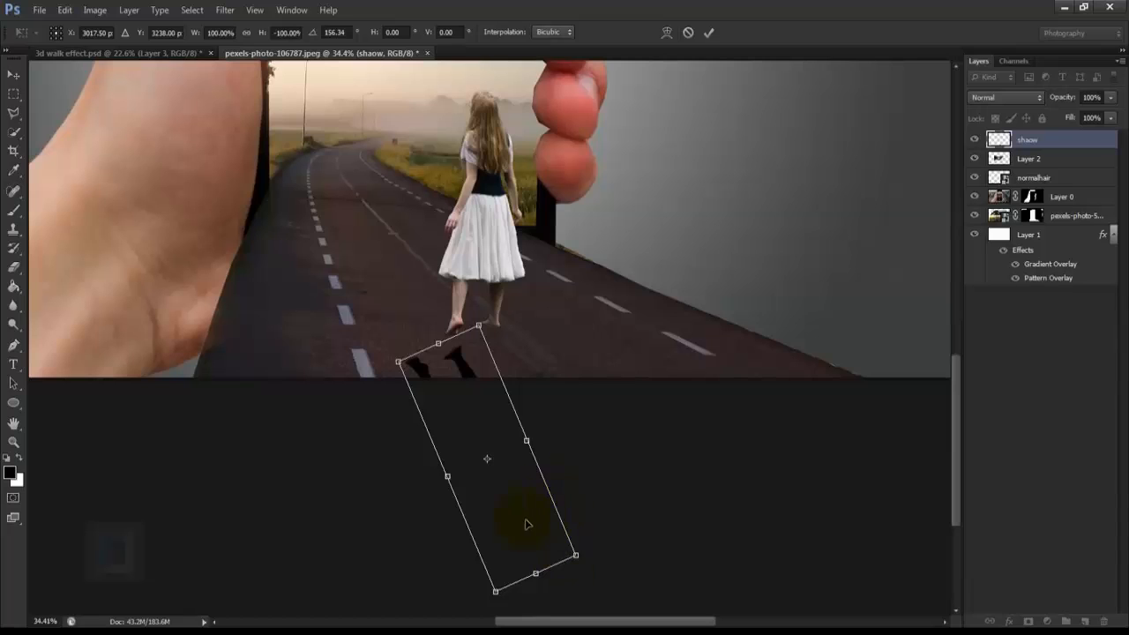
drag(527, 525, 579, 506)
scroll(520, 445, down, 2)
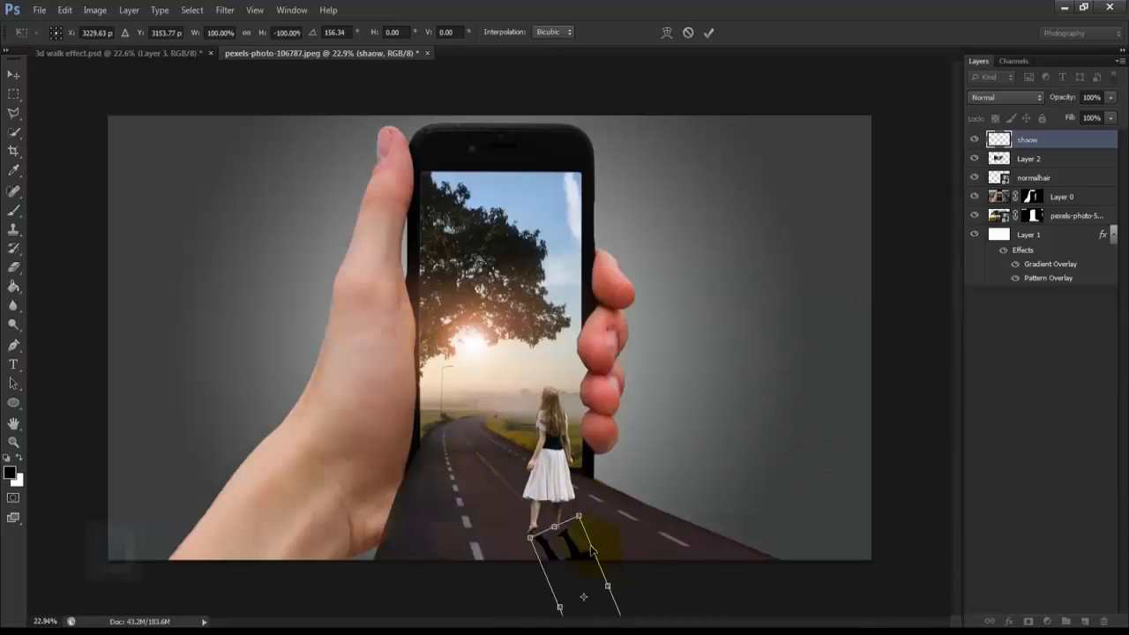
scroll(591, 549, up, 2)
drag(591, 511, 585, 500)
scroll(584, 500, down, 3)
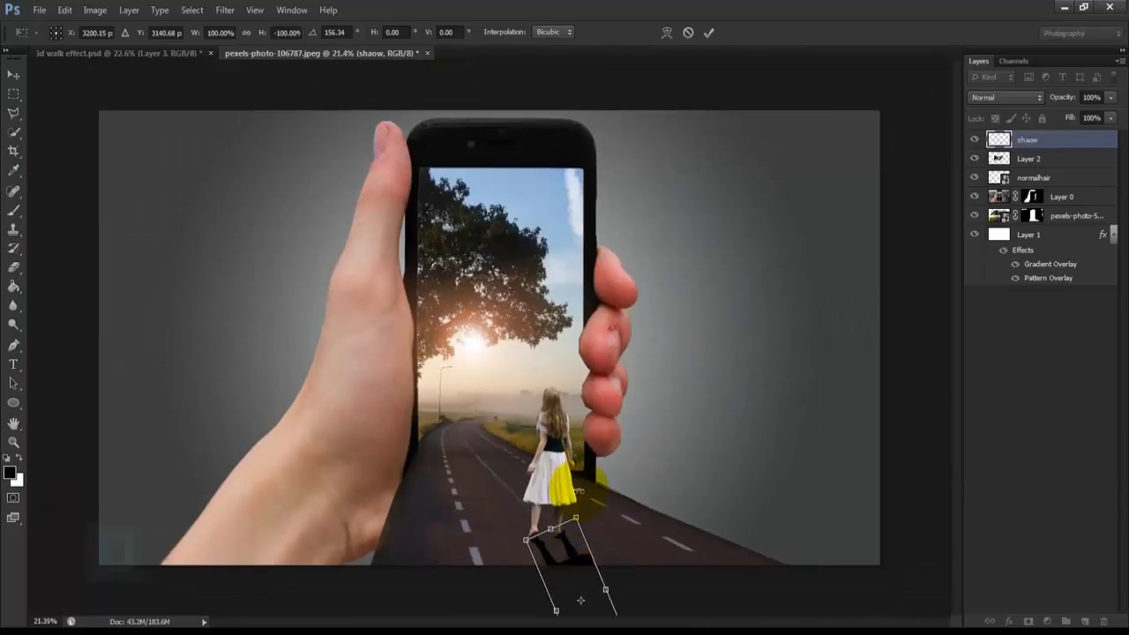
Step: Distort the upper corners of the silhouette to align its feet with both of the woman's feet, and apply the transform
scroll(578, 490, up, 5)
scroll(603, 525, up, 3)
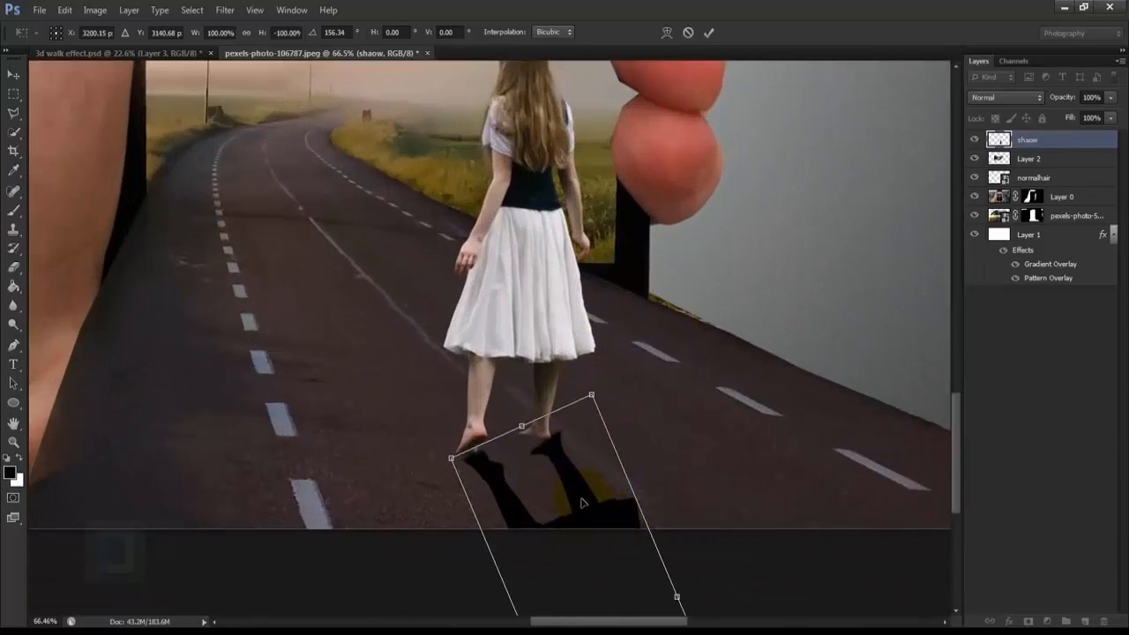
key(ctrl)
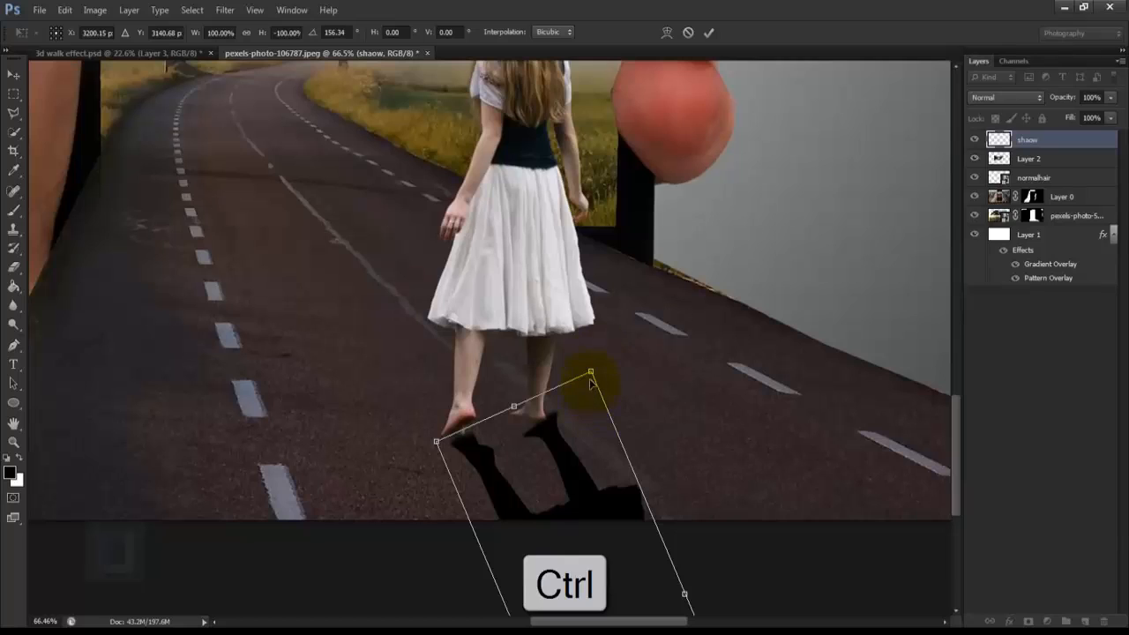
drag(590, 381, 573, 397)
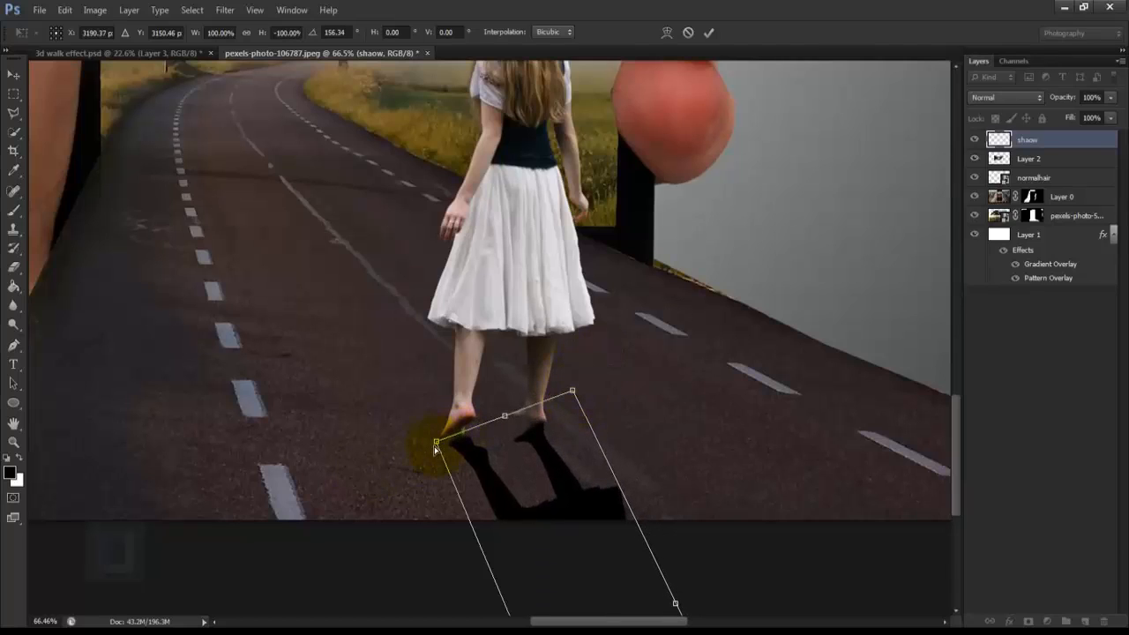
drag(433, 435, 430, 442)
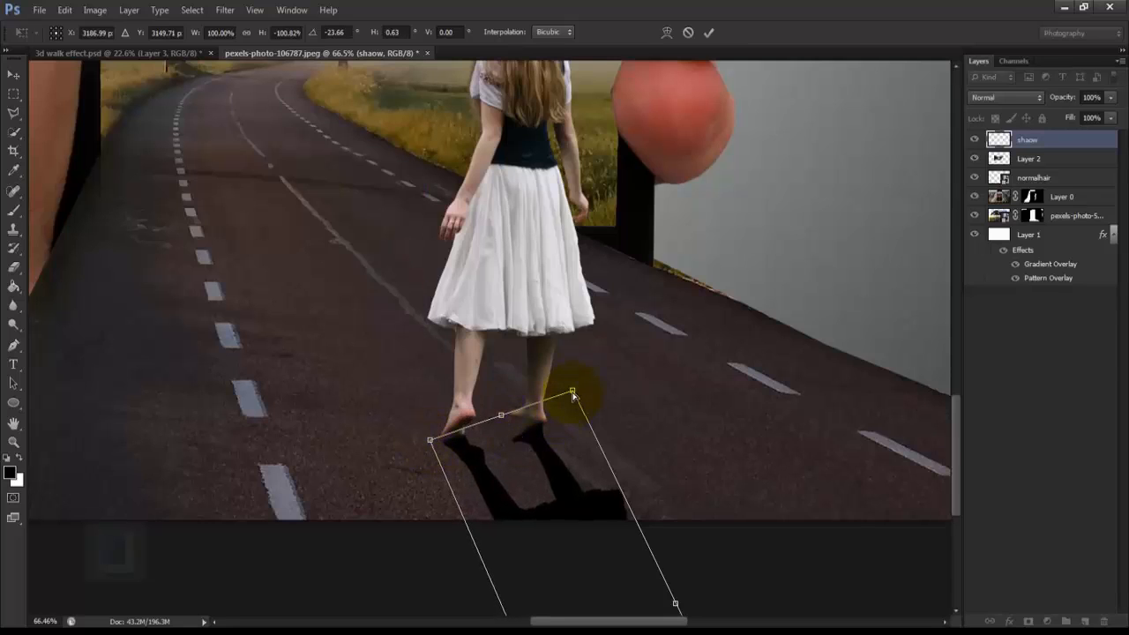
drag(574, 394, 575, 385)
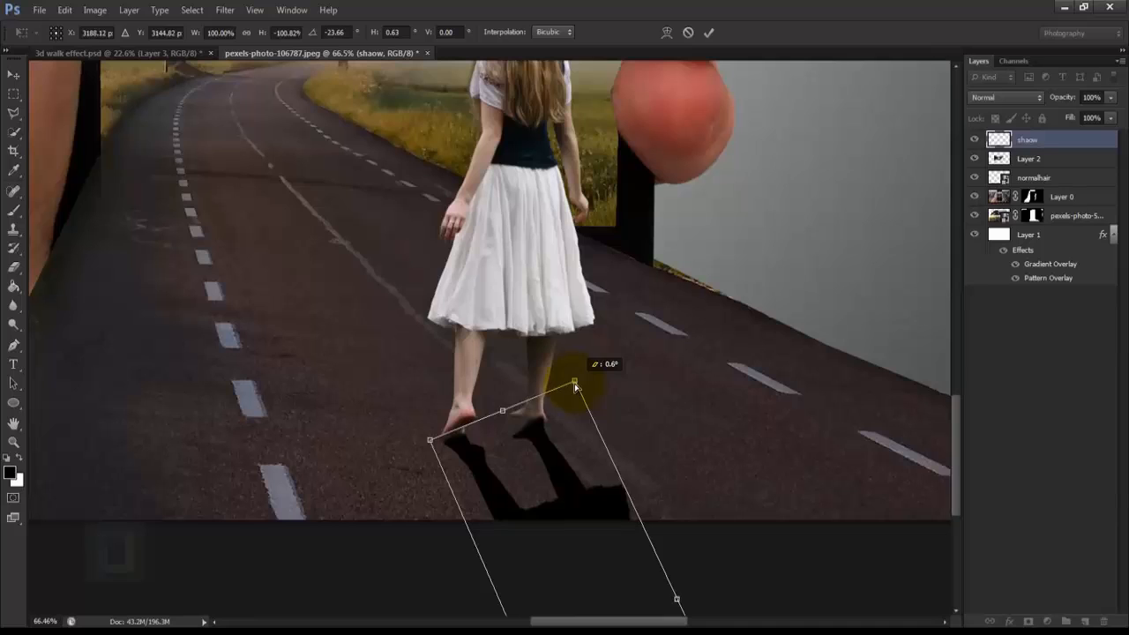
click(711, 31)
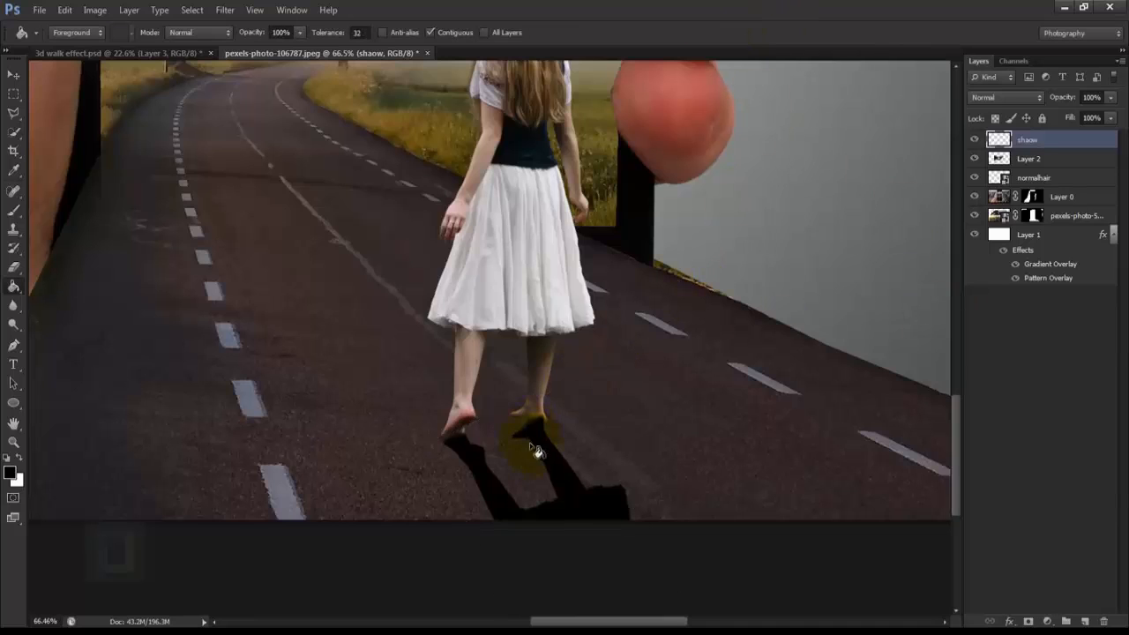
Step: Move the shaow layer beneath the normalhair layer and nudge the shadow slightly up towards the woman's feet
click(1037, 150)
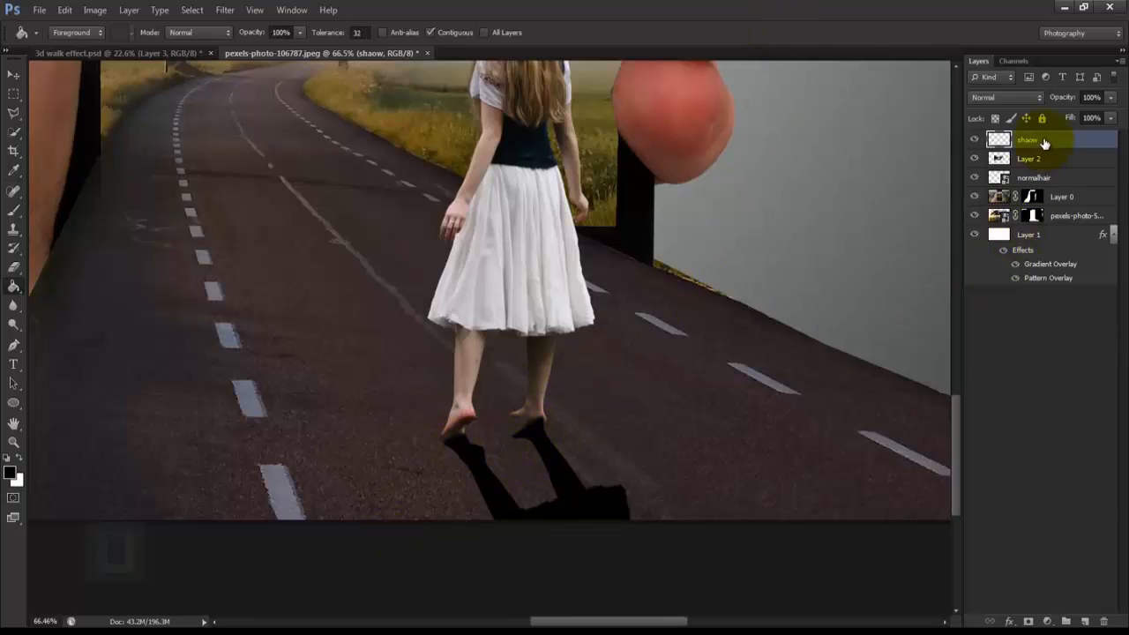
drag(1044, 143, 1044, 189)
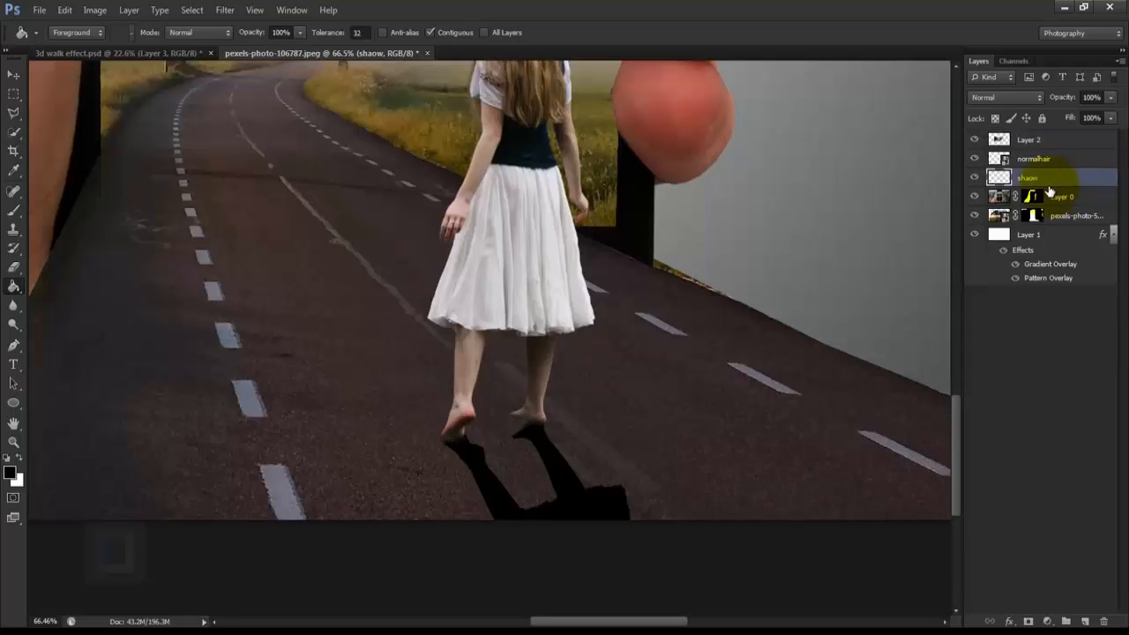
click(13, 78)
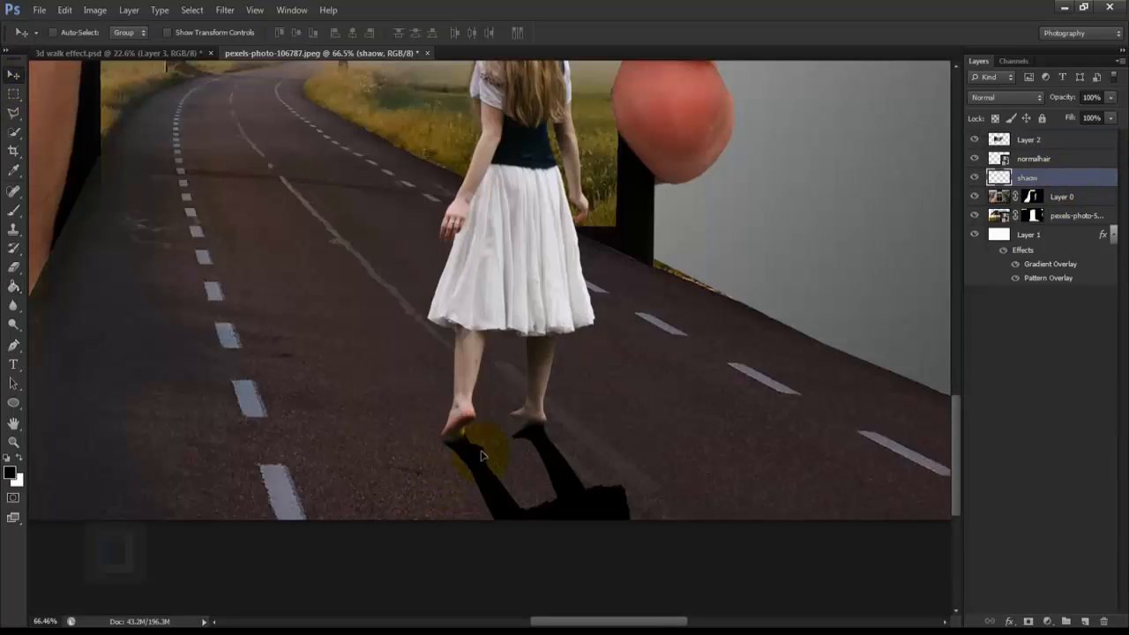
drag(482, 456, 477, 447)
Step: Refine the shadow's fit to the woman's heels by distorting its upper corners with Free Transform, and apply it
scroll(548, 447, up, 4)
key(ctrl+t)
drag(222, 331, 229, 338)
scroll(547, 424, down, 4)
drag(548, 427, 486, 385)
drag(837, 303, 851, 251)
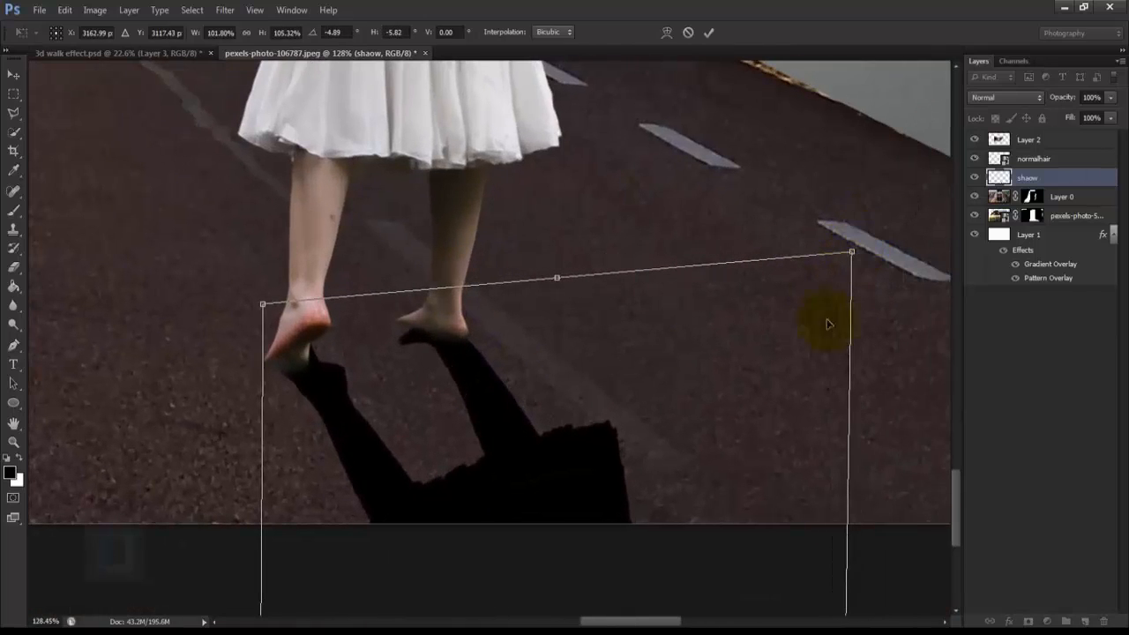
click(710, 33)
Step: Set the shaow layer's opacity to 60% and apply a Gaussian Blur with a 2 pixel radius to it
key(ctrl+0)
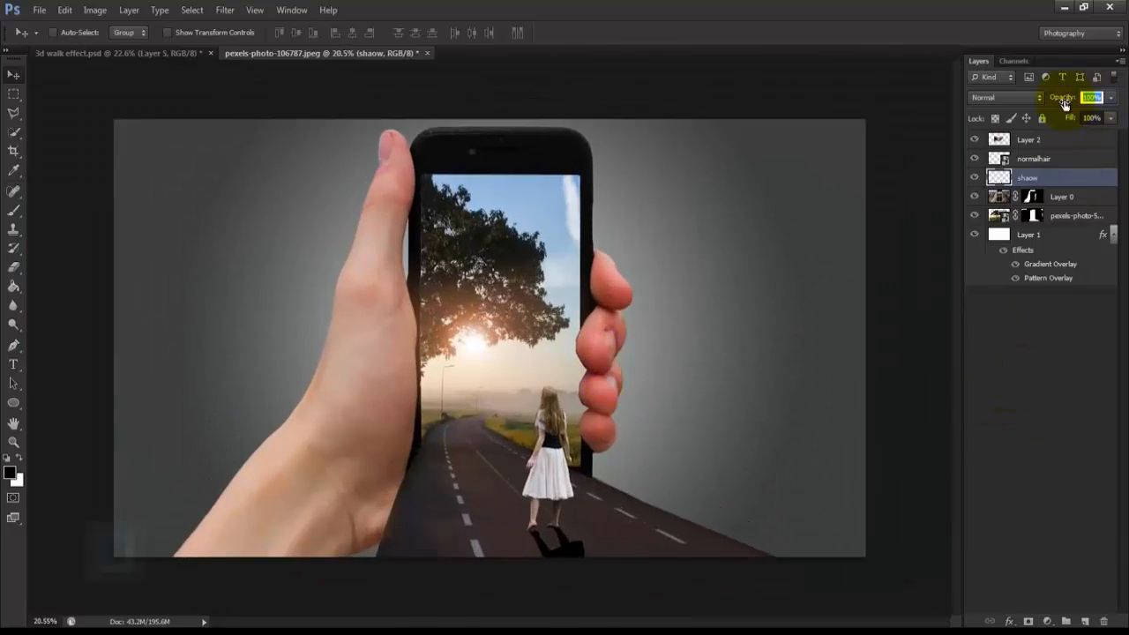
text(4)
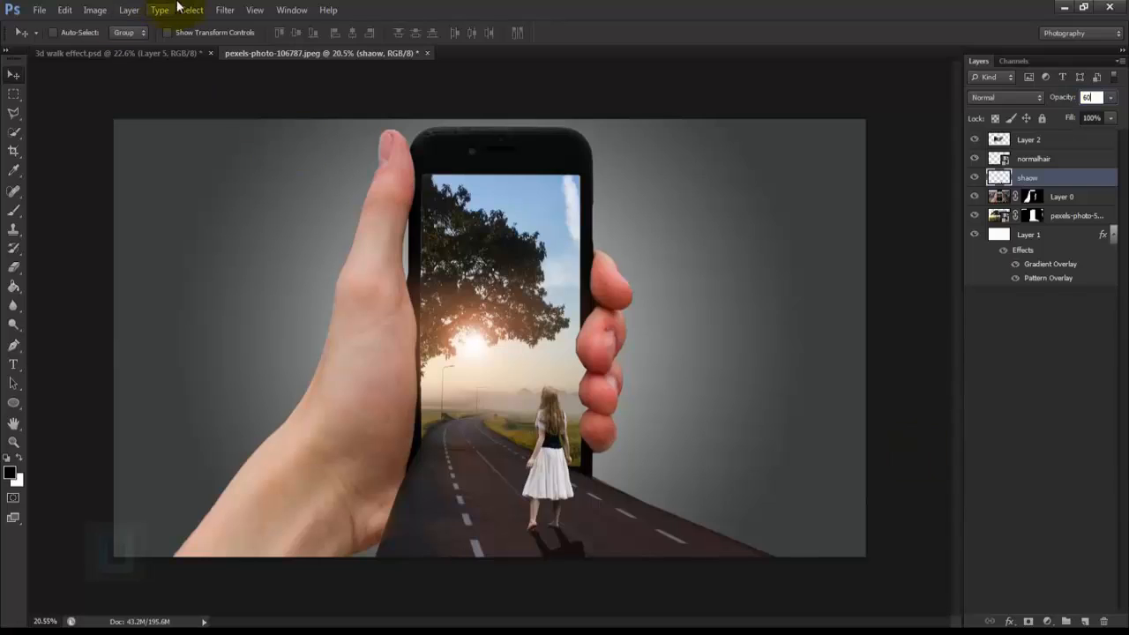
click(232, 8)
mouse_move(312, 165)
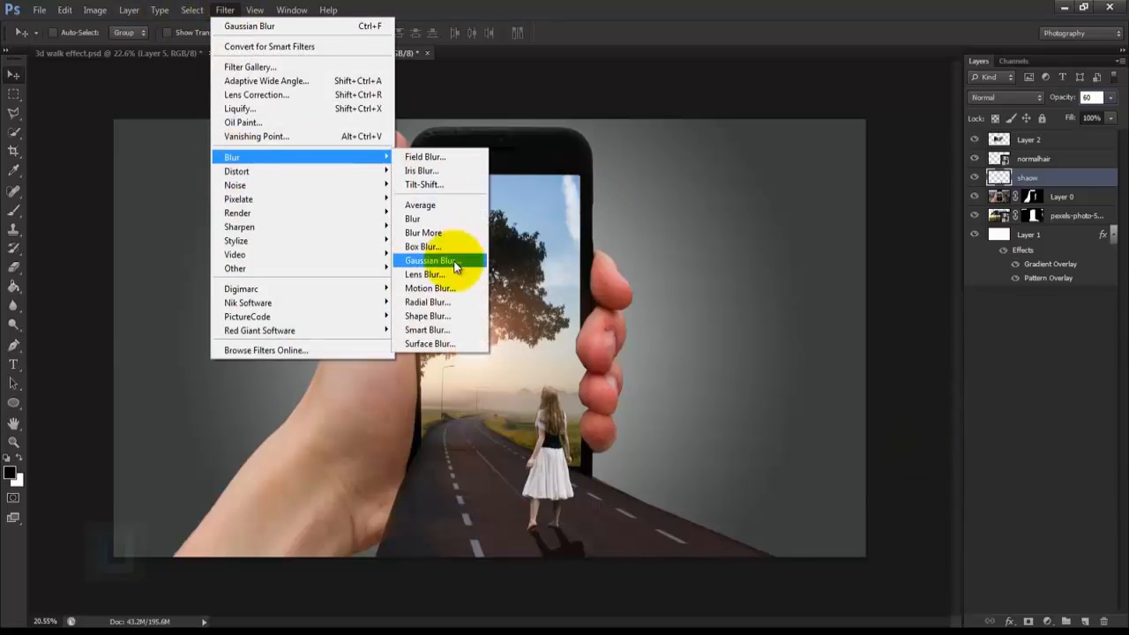
click(413, 259)
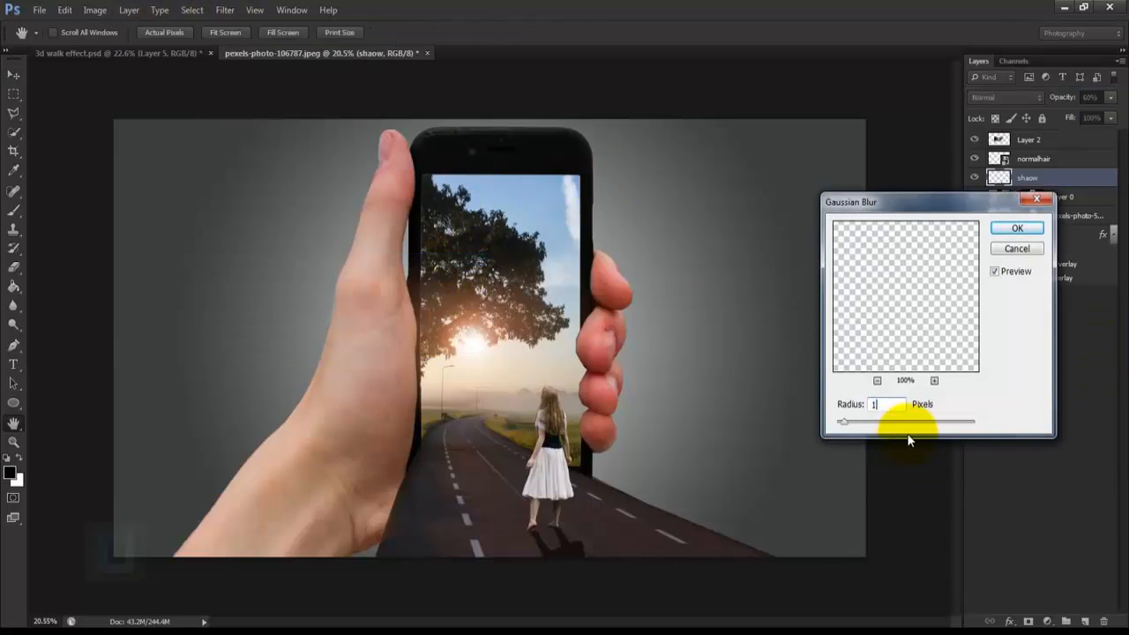
drag(880, 405, 818, 405)
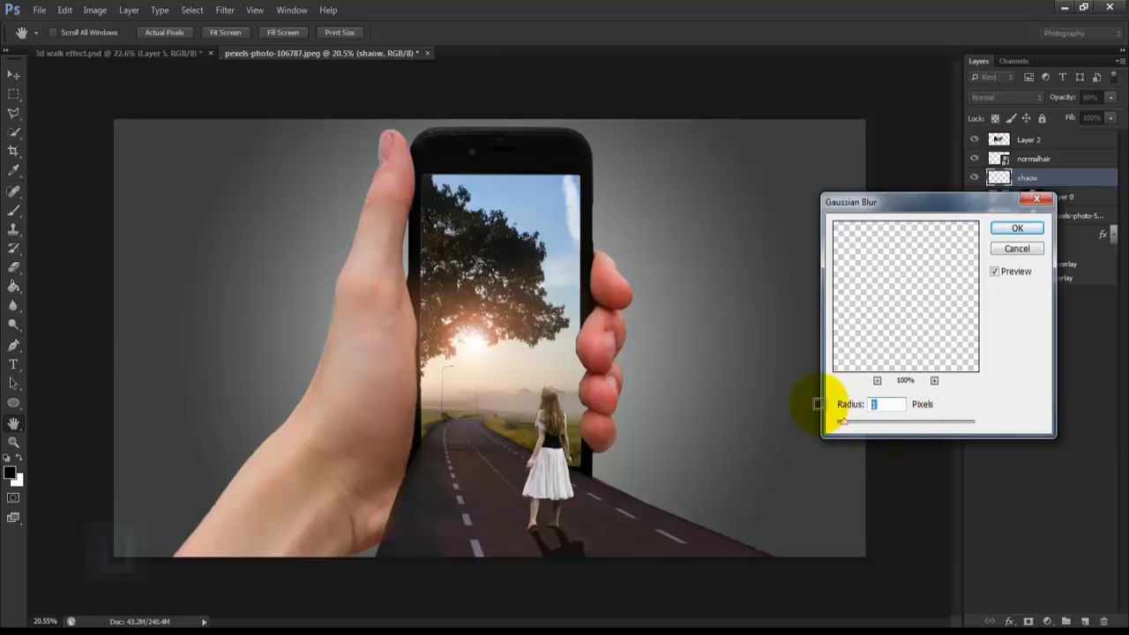
text(2)
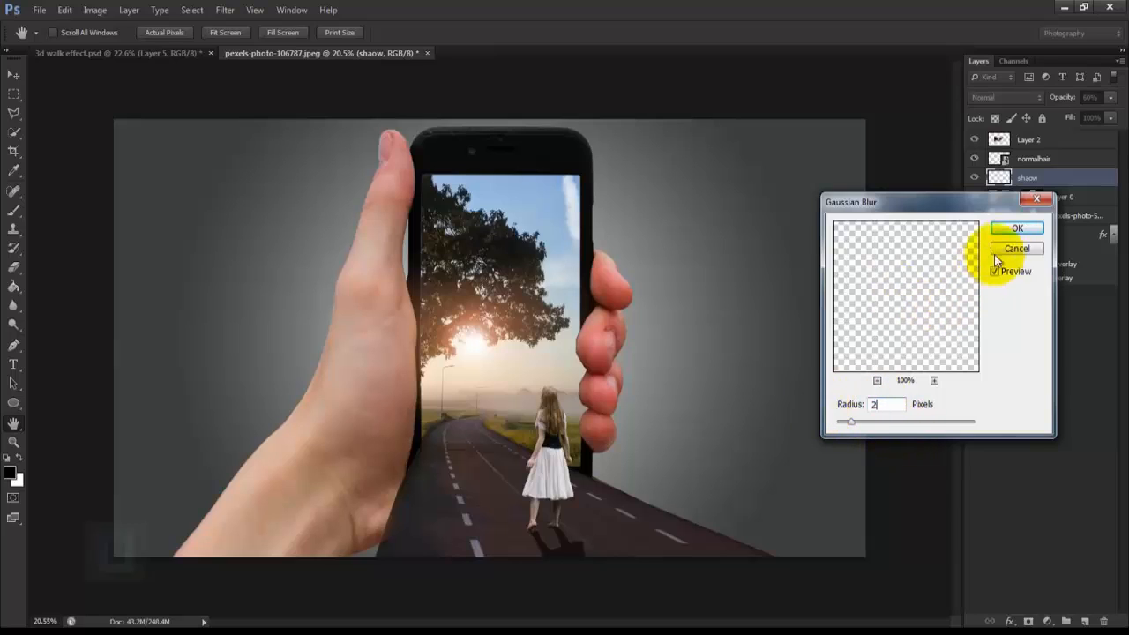
click(1005, 229)
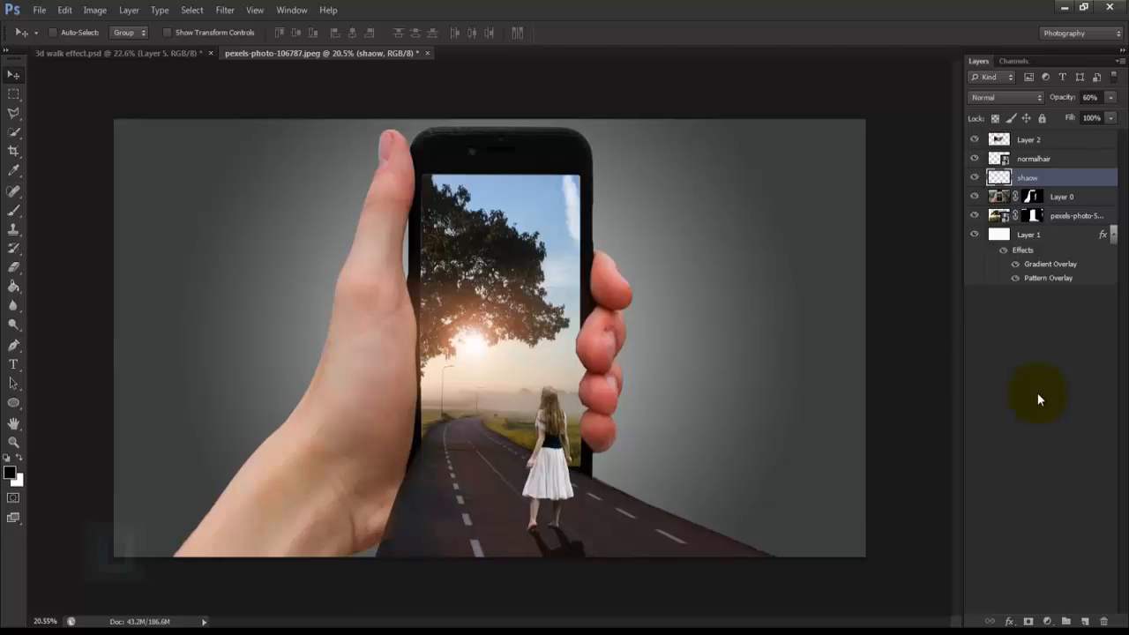
Step: Add a Hue/Saturation adjustment clipped to the normalhair layer, with Lightness set to -30
click(1046, 621)
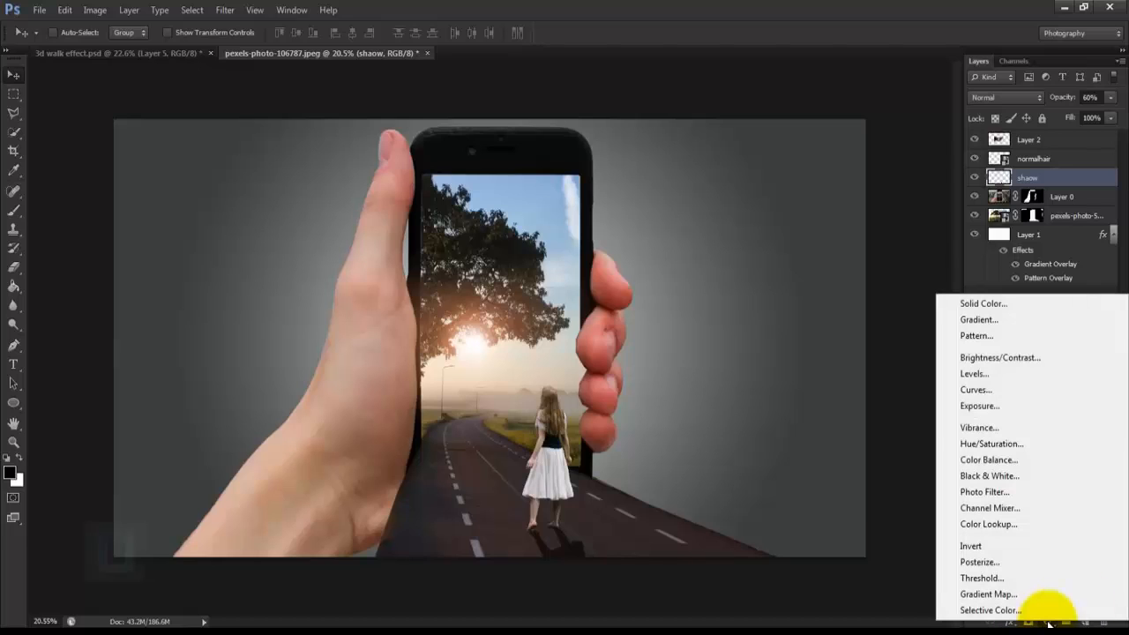
click(991, 444)
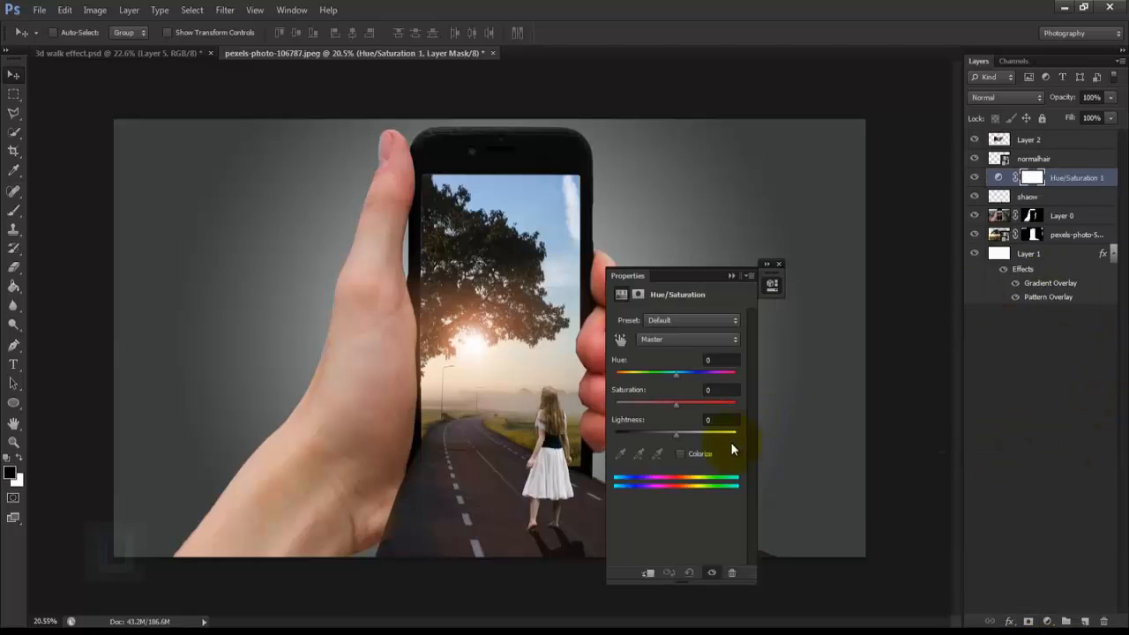
drag(1084, 181, 1076, 157)
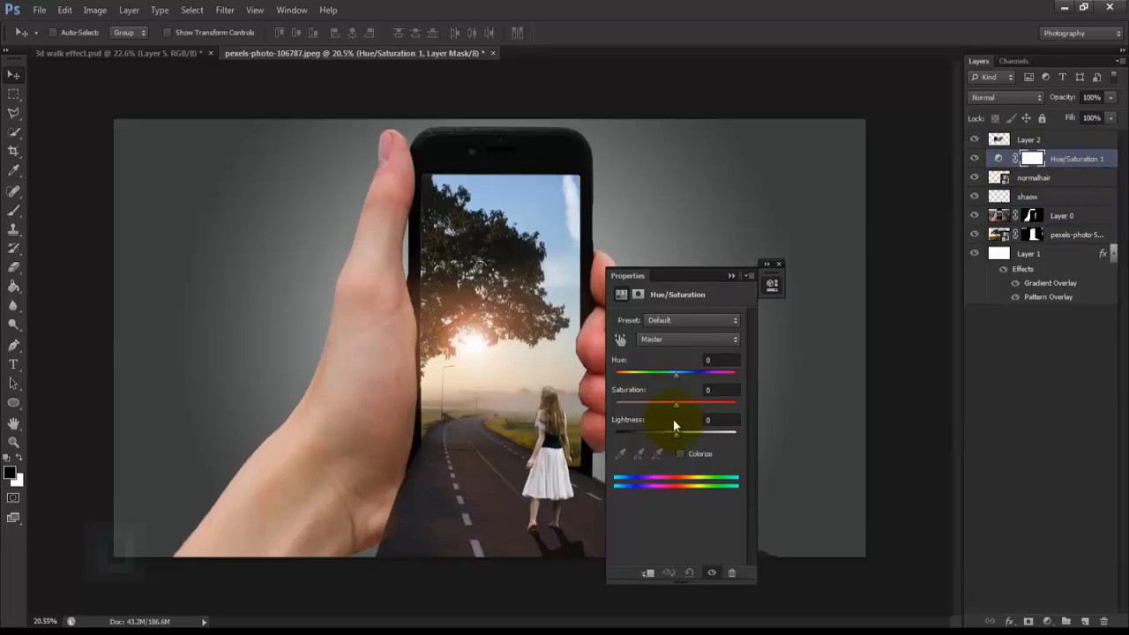
click(649, 575)
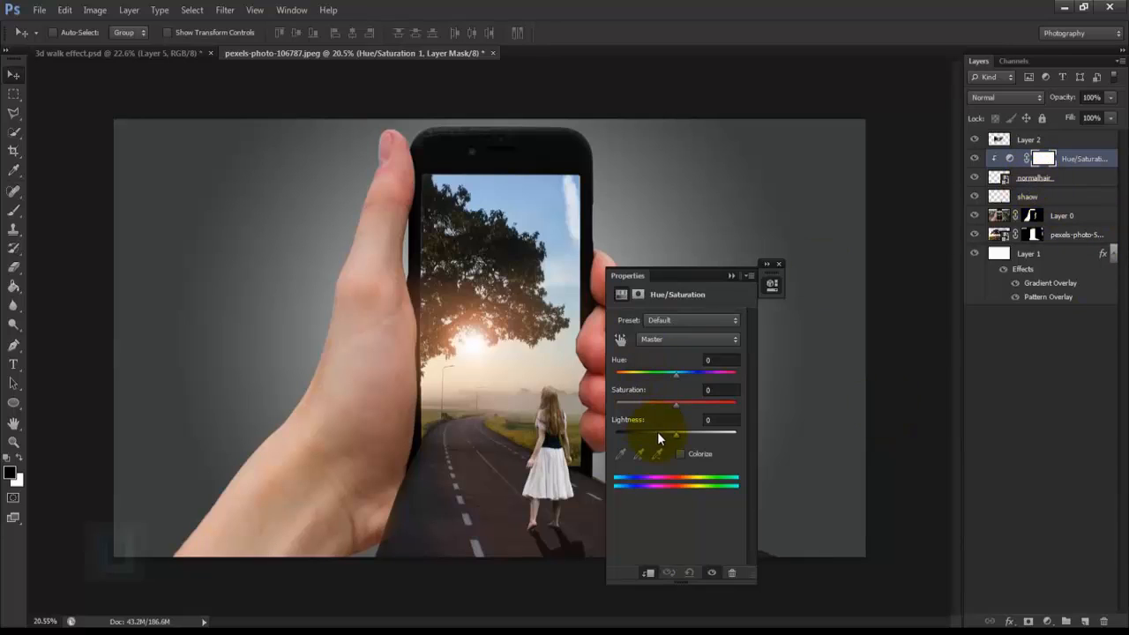
drag(717, 420, 688, 417)
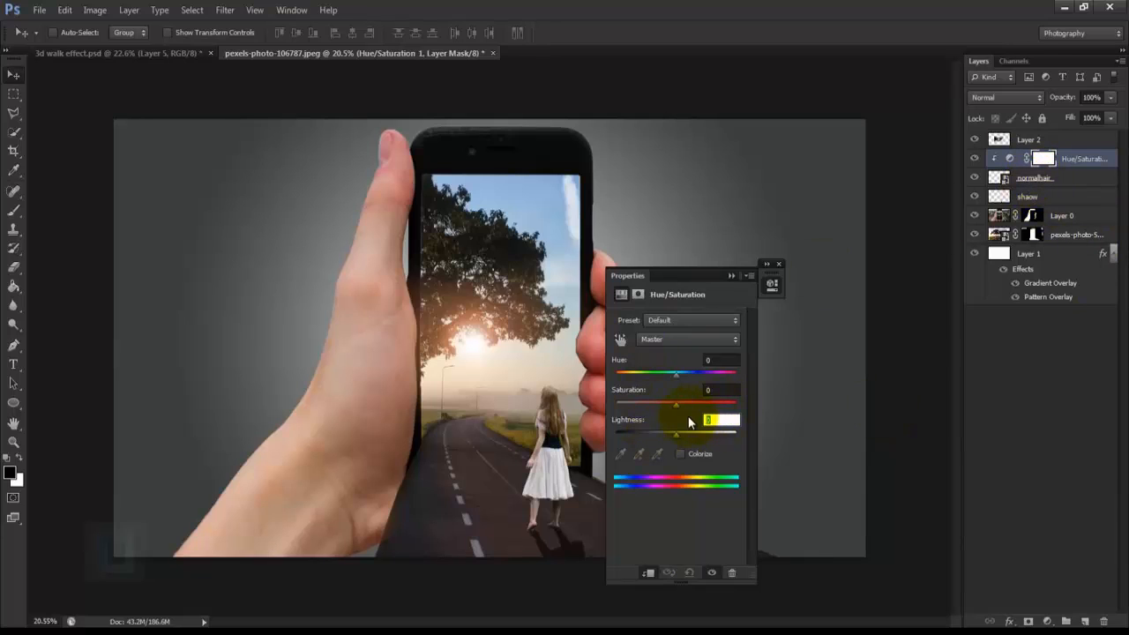
text(-30)
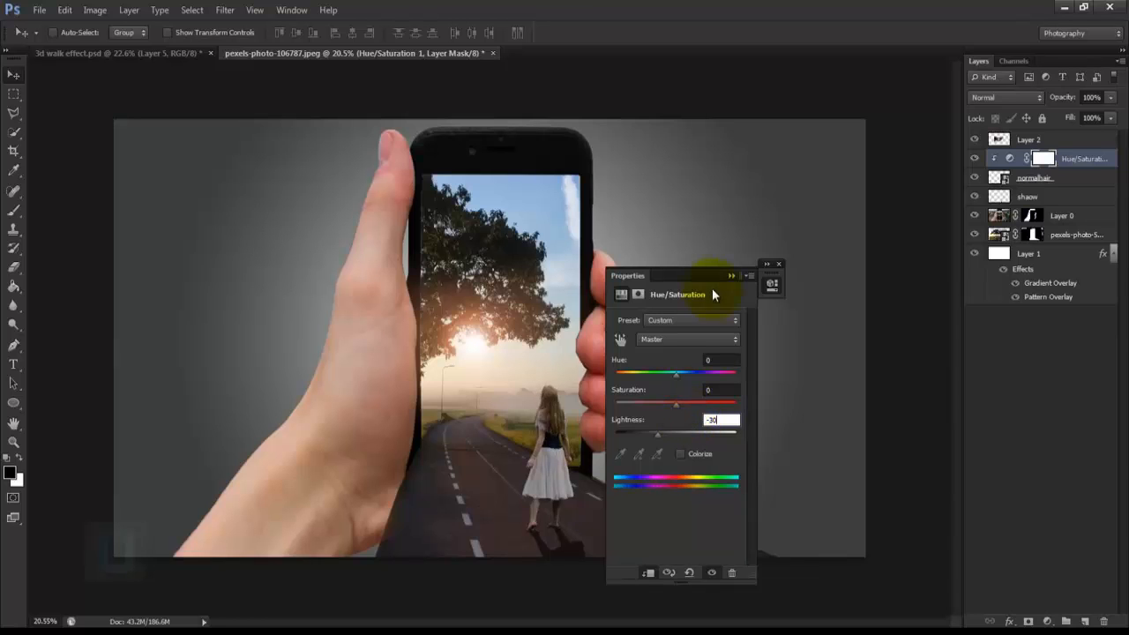
click(779, 264)
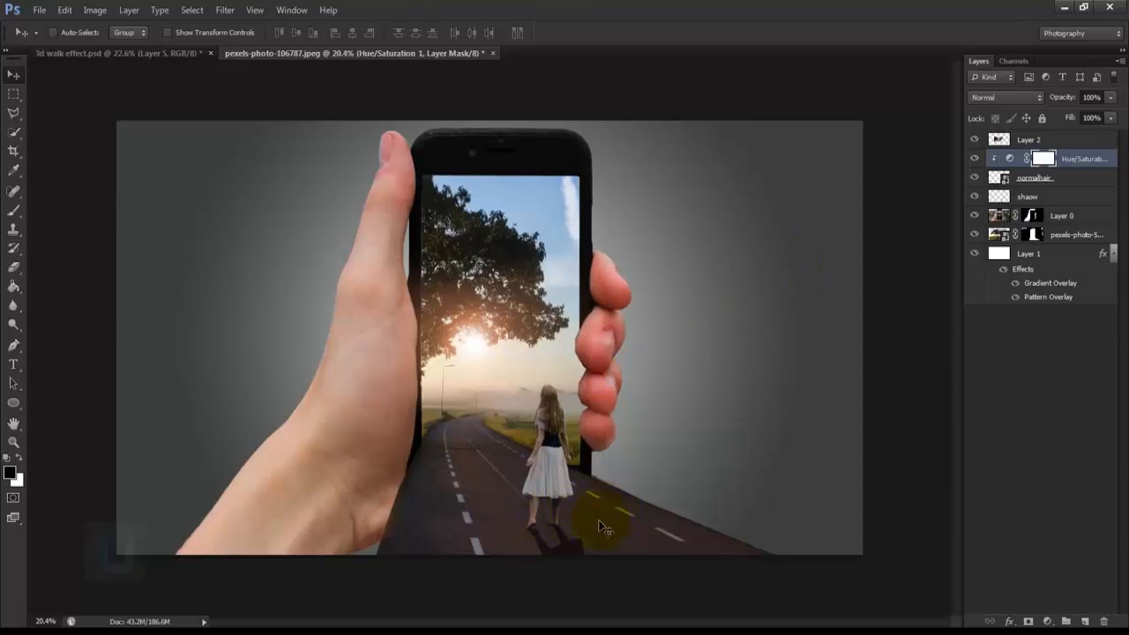
Step: Paint black on the Hue/Saturation mask with a size 60 brush along the woman's left arm to restore its brightness
scroll(600, 528, up, 5)
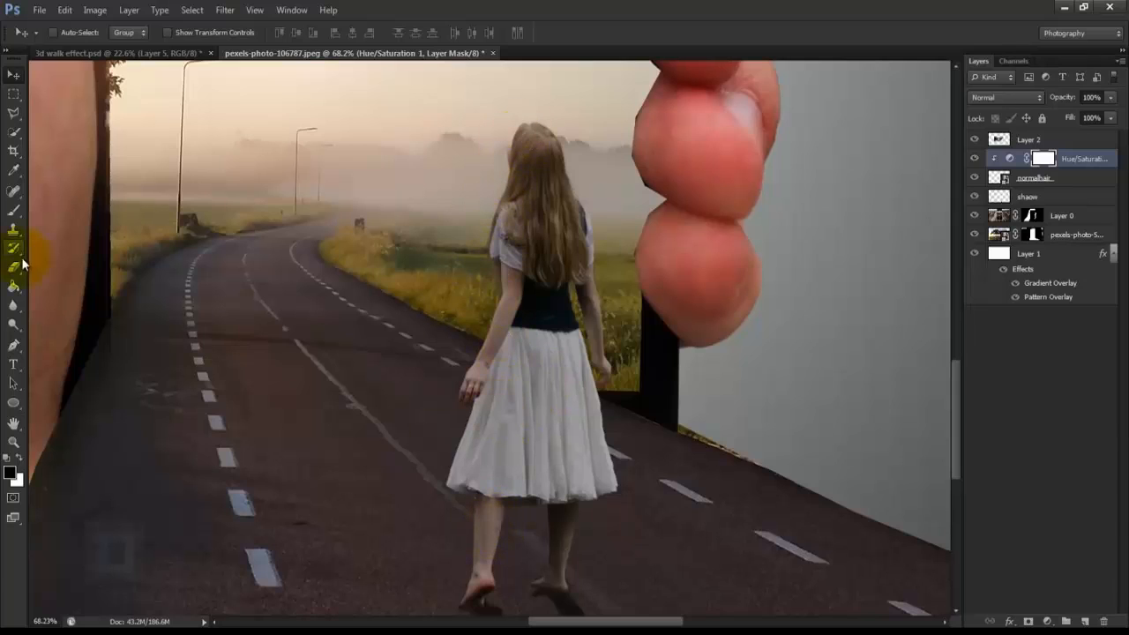
click(14, 210)
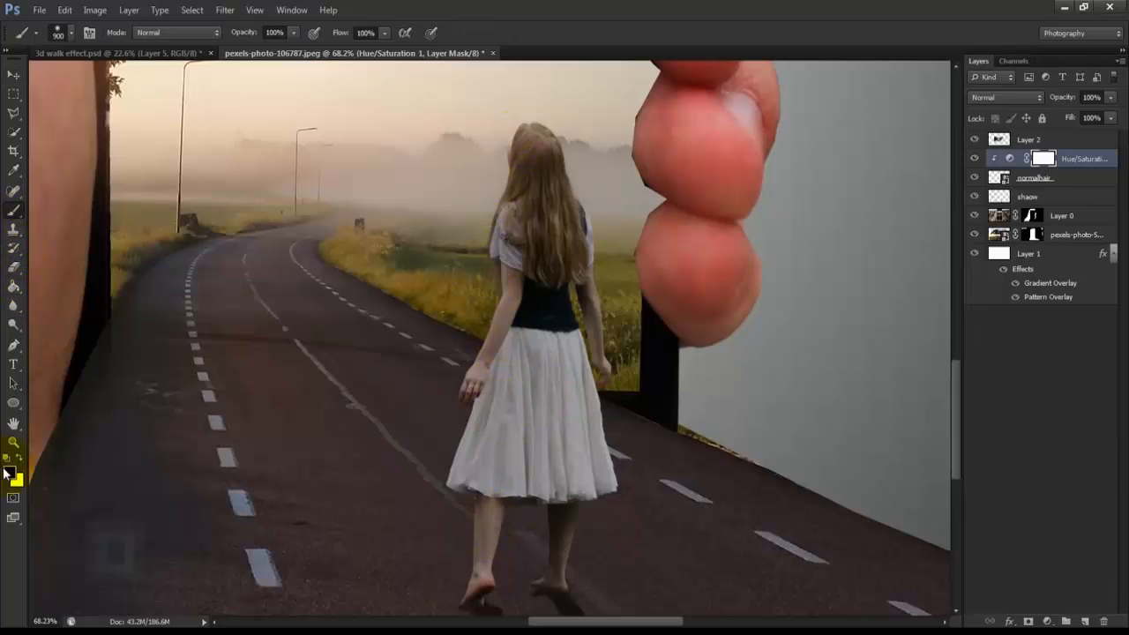
key(bracketleft)
key(bracketleft)
key(bracketleft)
key(bracketleft)
key(bracketleft)
key(bracketleft)
key(bracketleft)
key(bracketleft)
key(bracketleft)
key(bracketleft)
key(bracketleft)
key(bracketleft)
key(bracketleft)
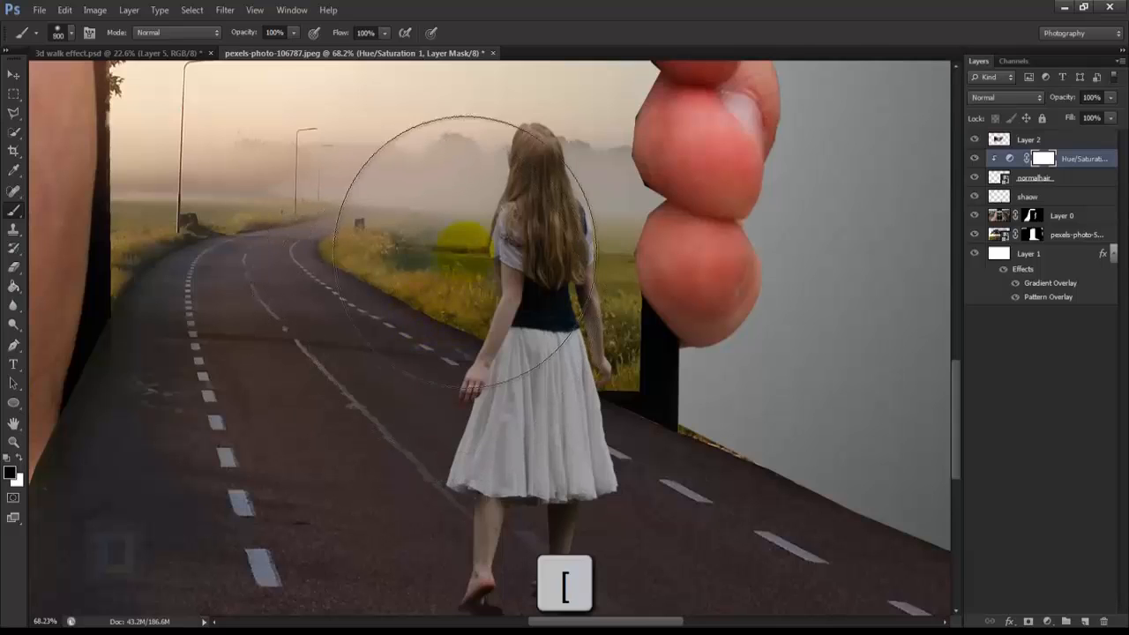
scroll(487, 162, up, 2)
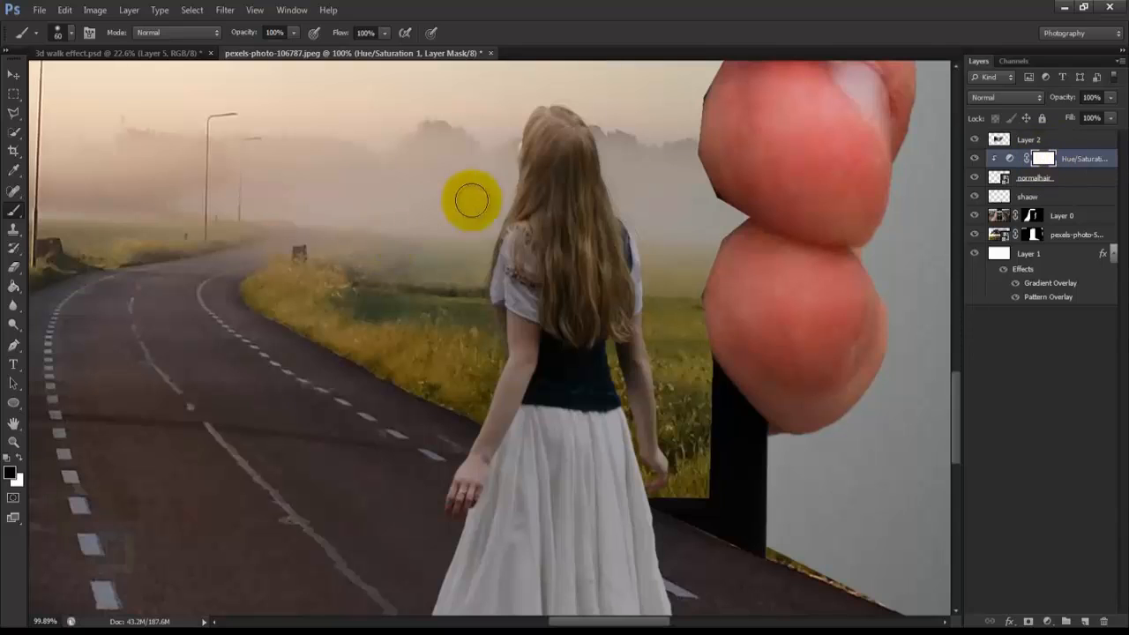
drag(474, 419, 463, 432)
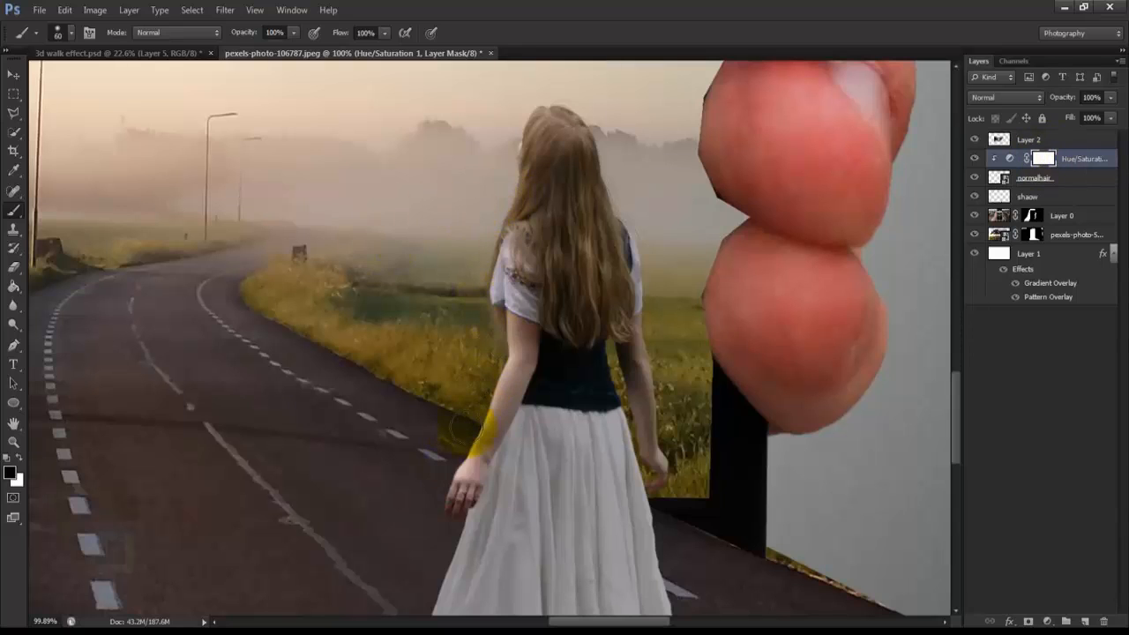
Step: Paint black on the Hue/Saturation mask along the left edges of the woman's skirt and leg to brighten them
mouse_move(447, 558)
mouse_down()
mouse_move(514, 274)
mouse_move(540, 370)
mouse_up()
key(x)
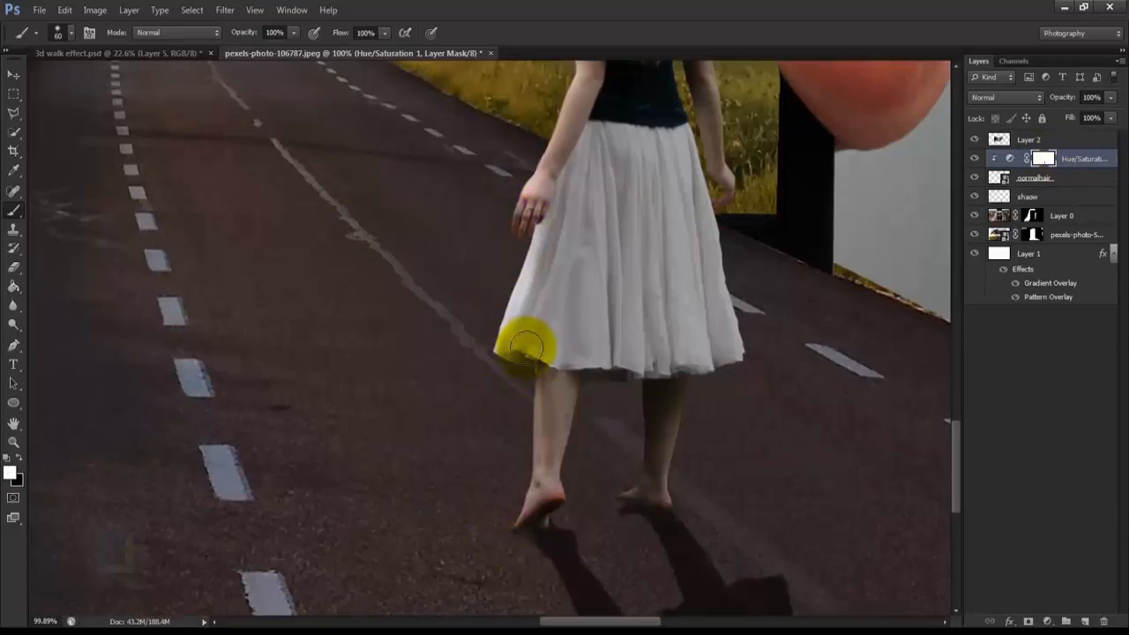
key(x)
click(510, 349)
key(x)
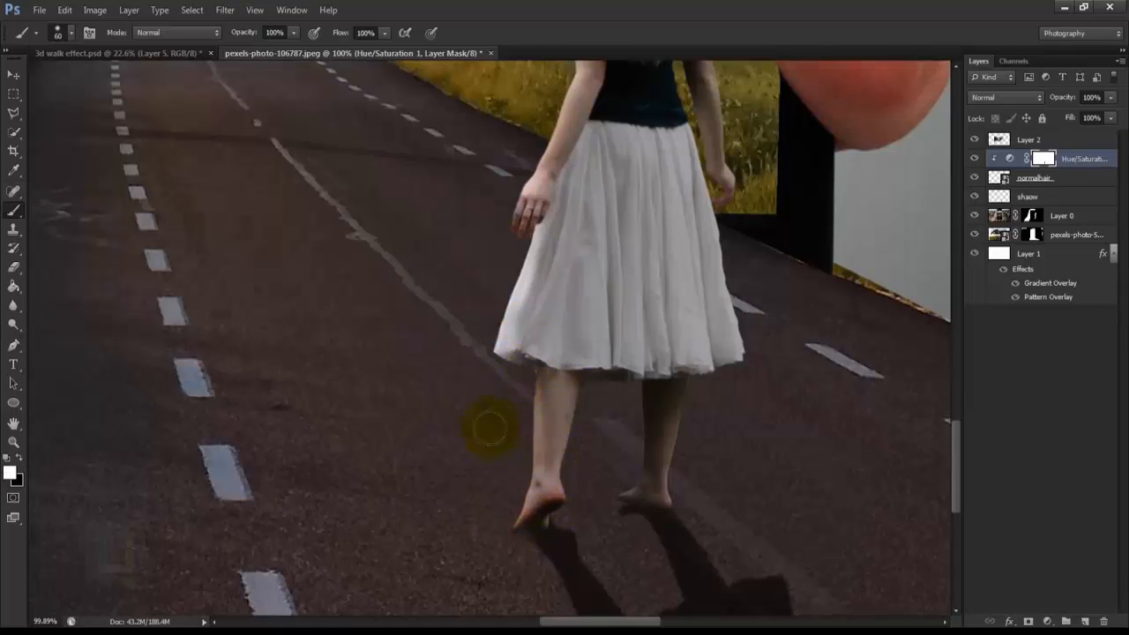
key(x)
mouse_move(522, 377)
mouse_down()
mouse_move(514, 449)
mouse_move(529, 441)
mouse_up()
scroll(512, 485, down, 5)
scroll(551, 469, up, 3)
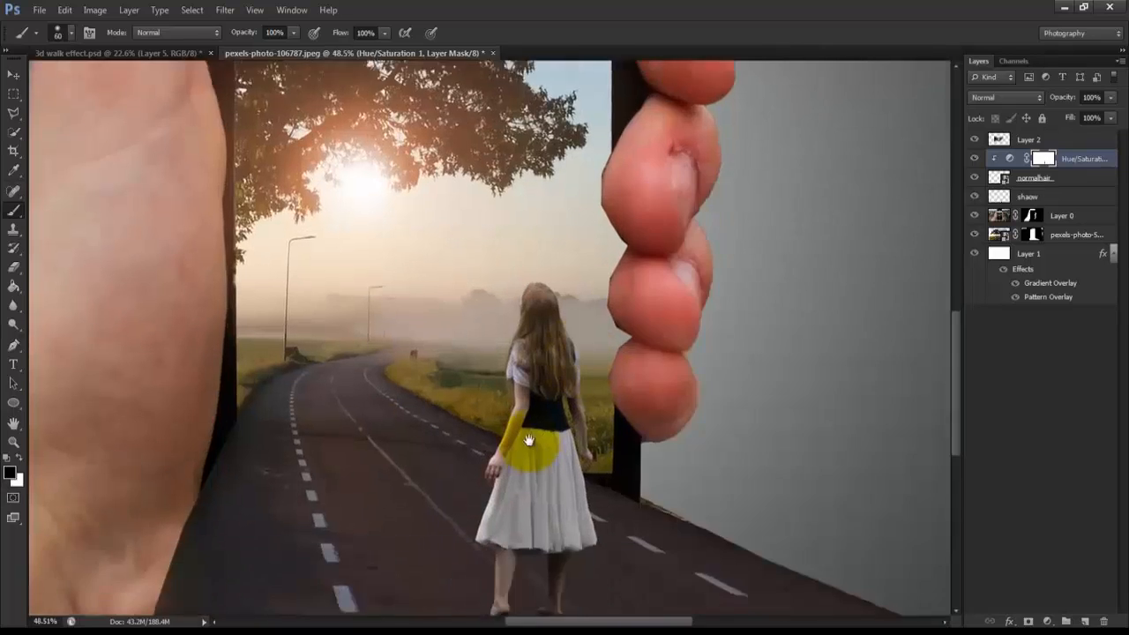
scroll(509, 586, up, 5)
drag(509, 587, 530, 432)
key(ctrl+0)
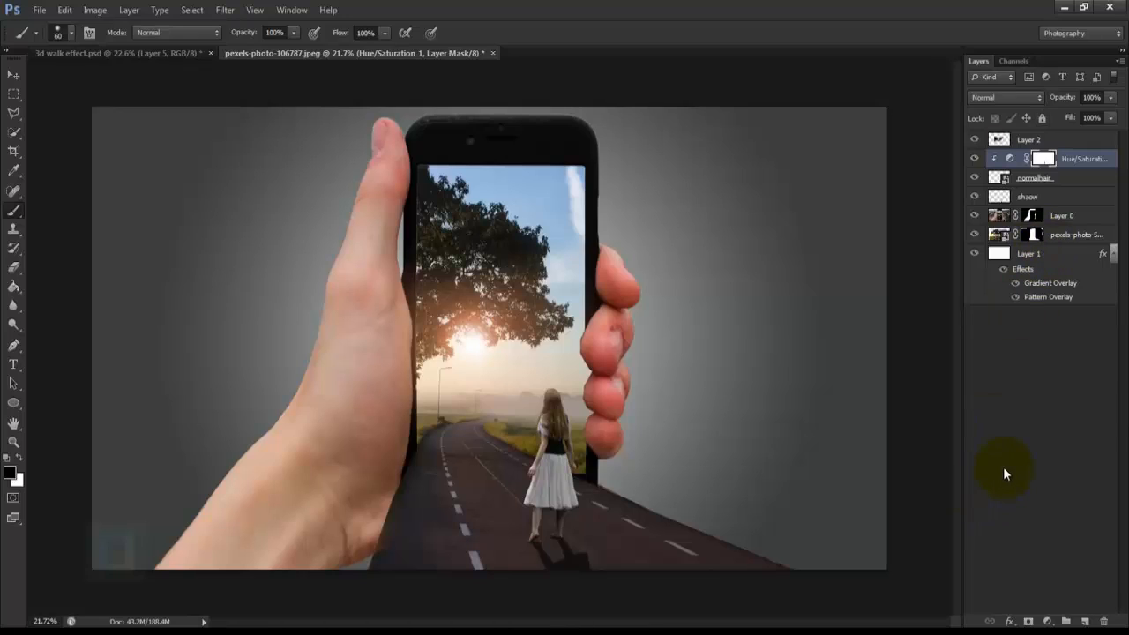
Step: Add a Brightness/Contrast adjustment layer above Layer 2 with Brightness set to 13
click(1075, 142)
click(1048, 622)
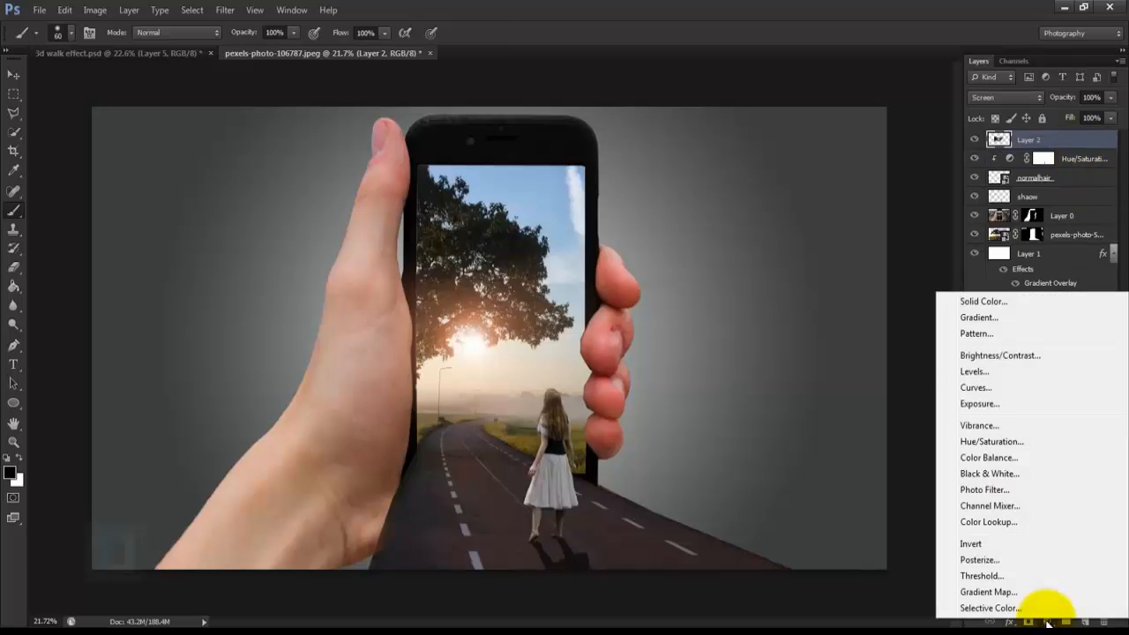
click(999, 357)
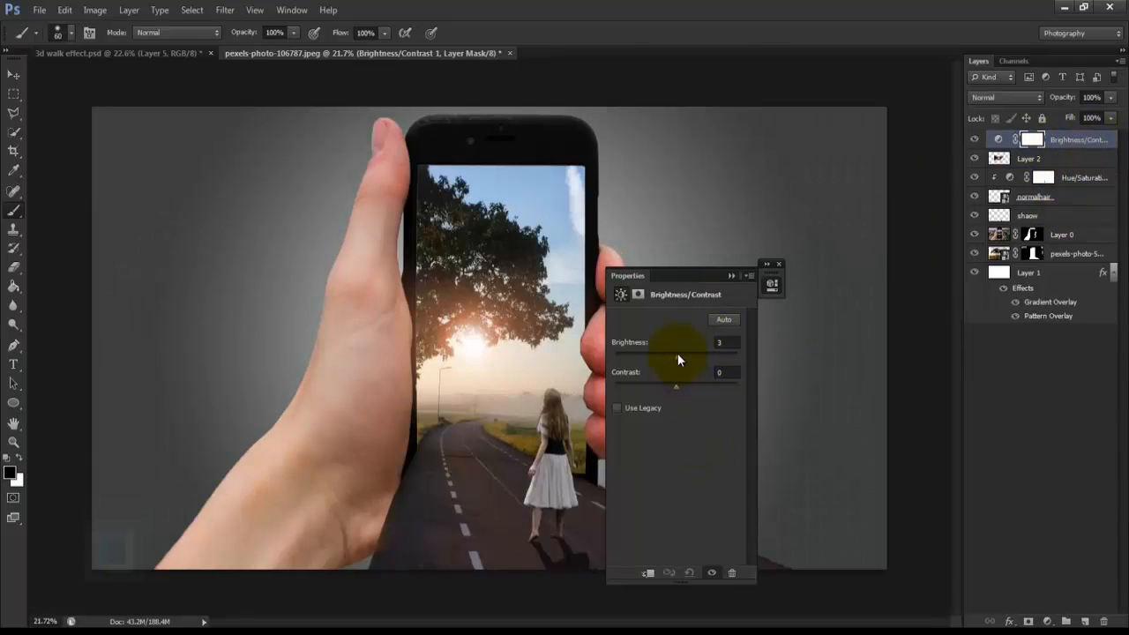
drag(678, 355, 681, 355)
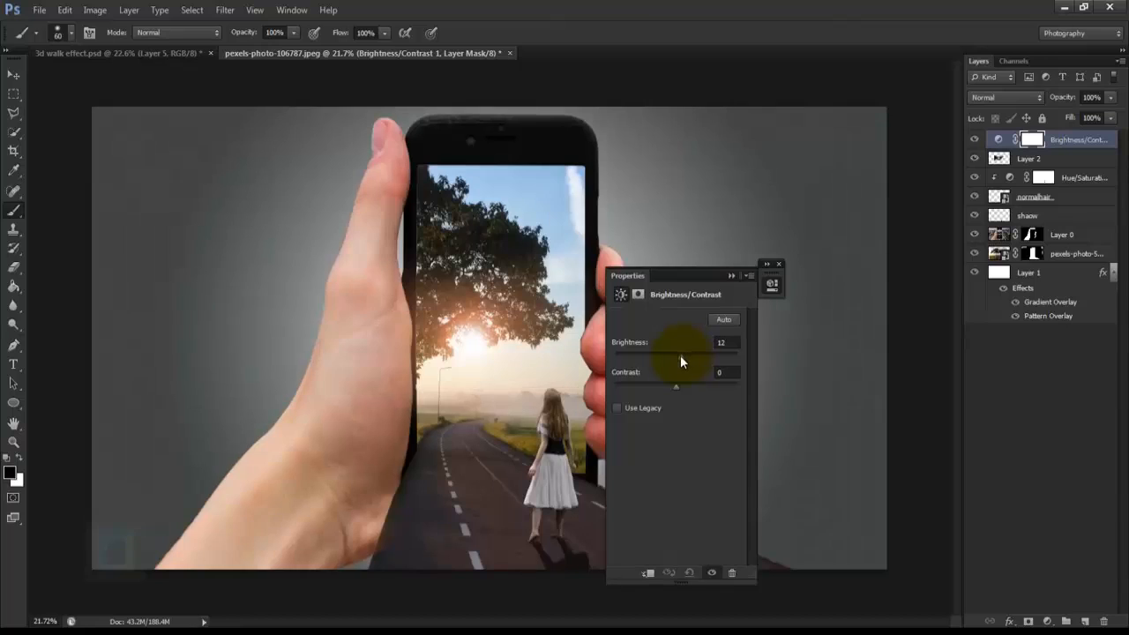
click(725, 343)
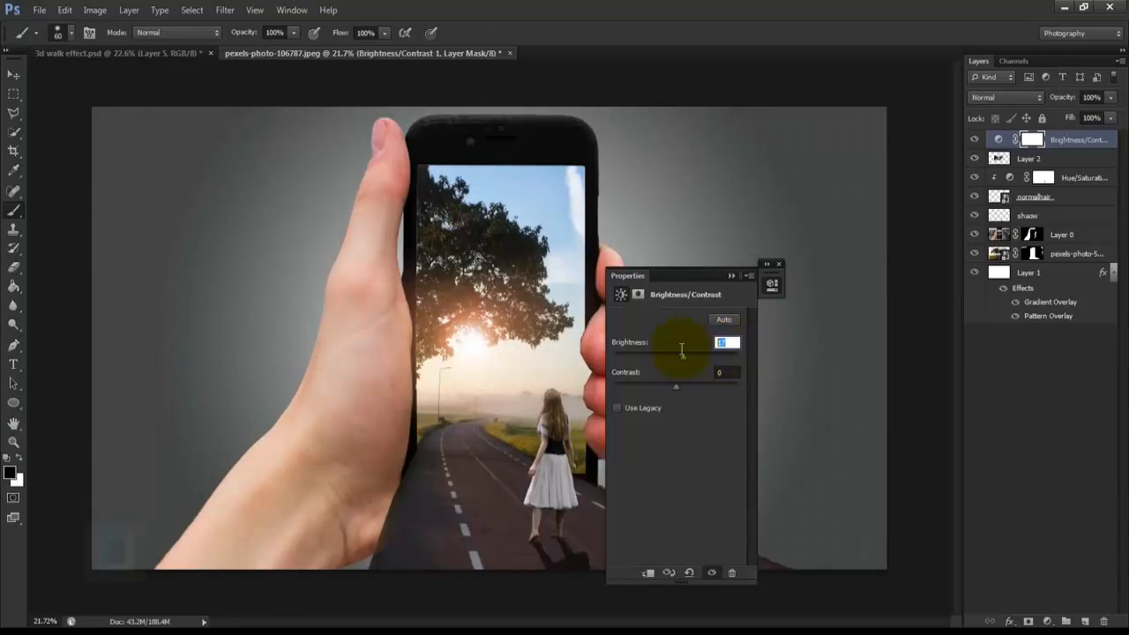
text(13)
click(780, 264)
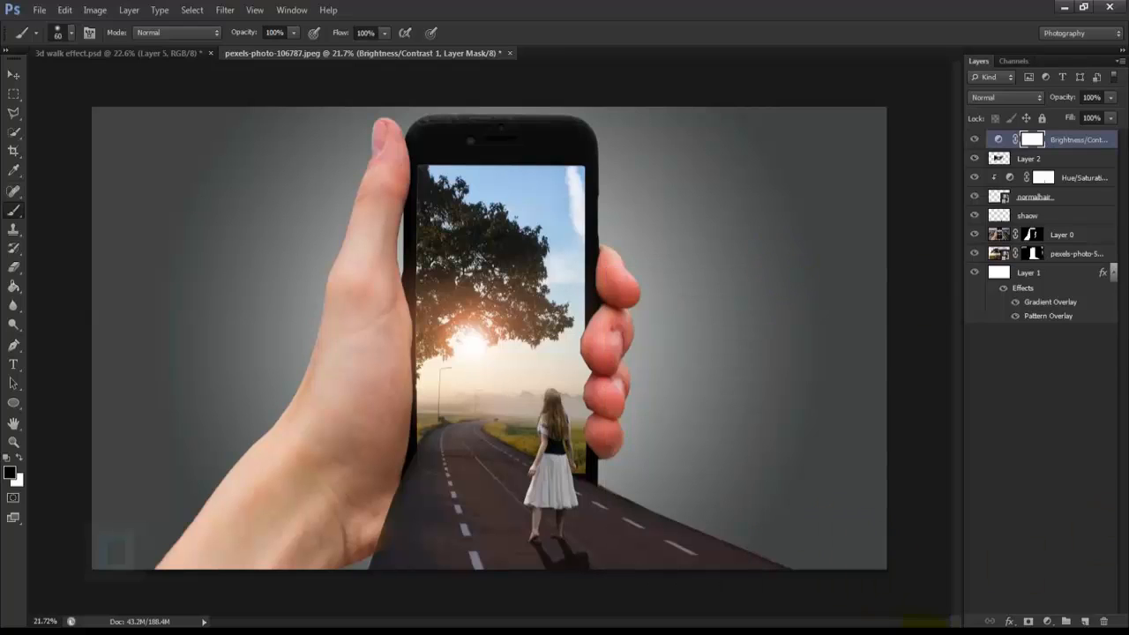
Step: Add a Curves adjustment layer on top and, in the Blue channel, set the black point's output to 4 and the white point's to 245
click(1048, 623)
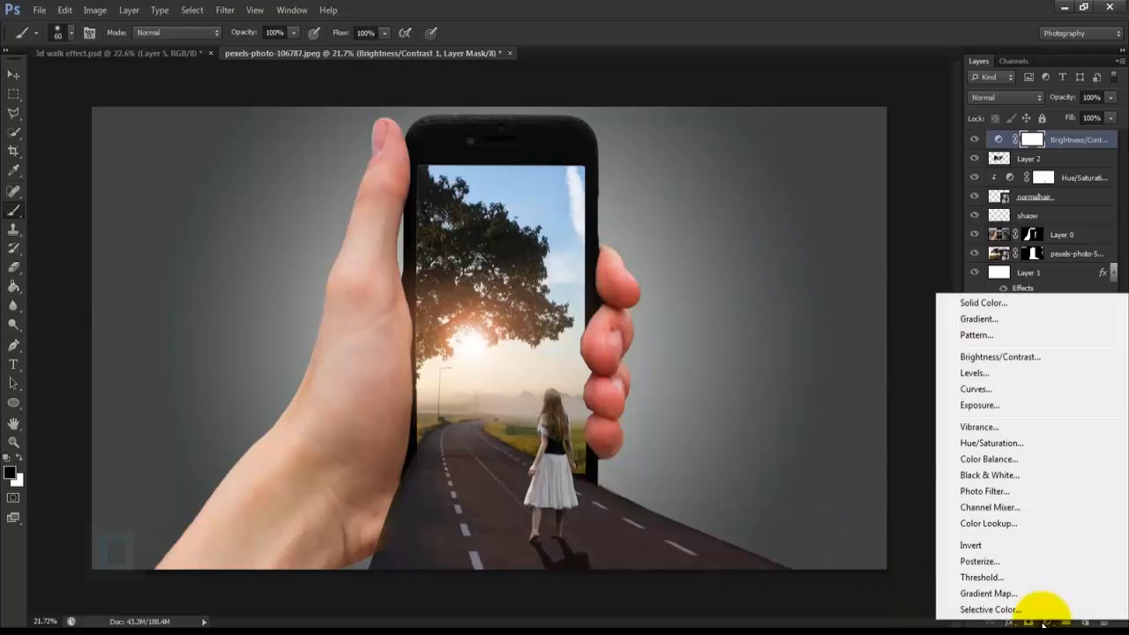
click(981, 391)
click(667, 339)
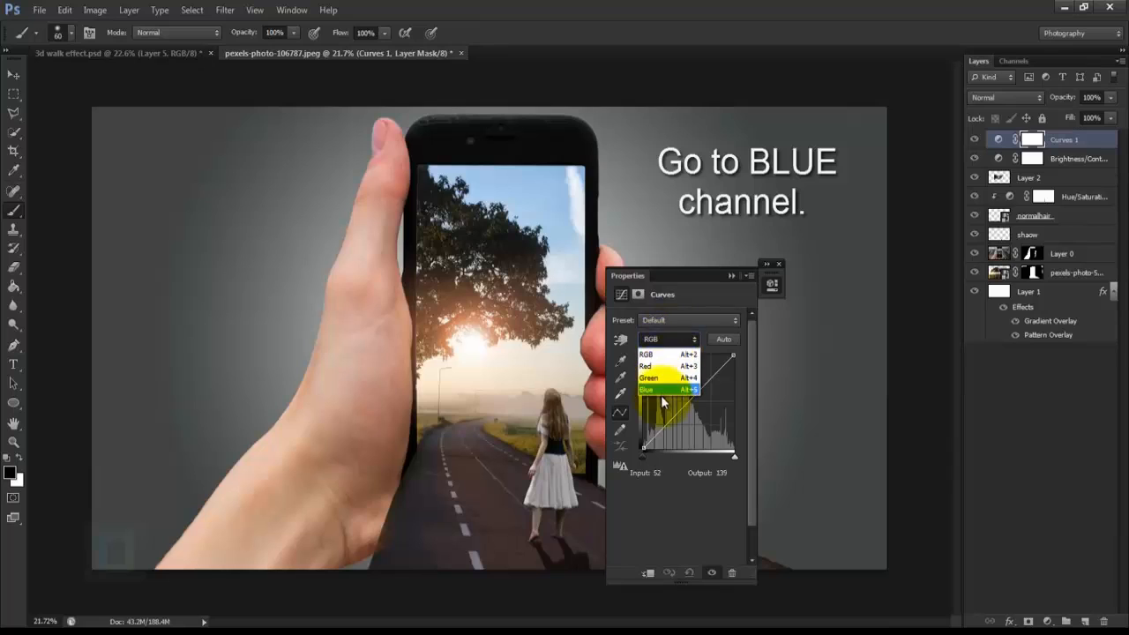
click(658, 391)
drag(673, 273, 795, 248)
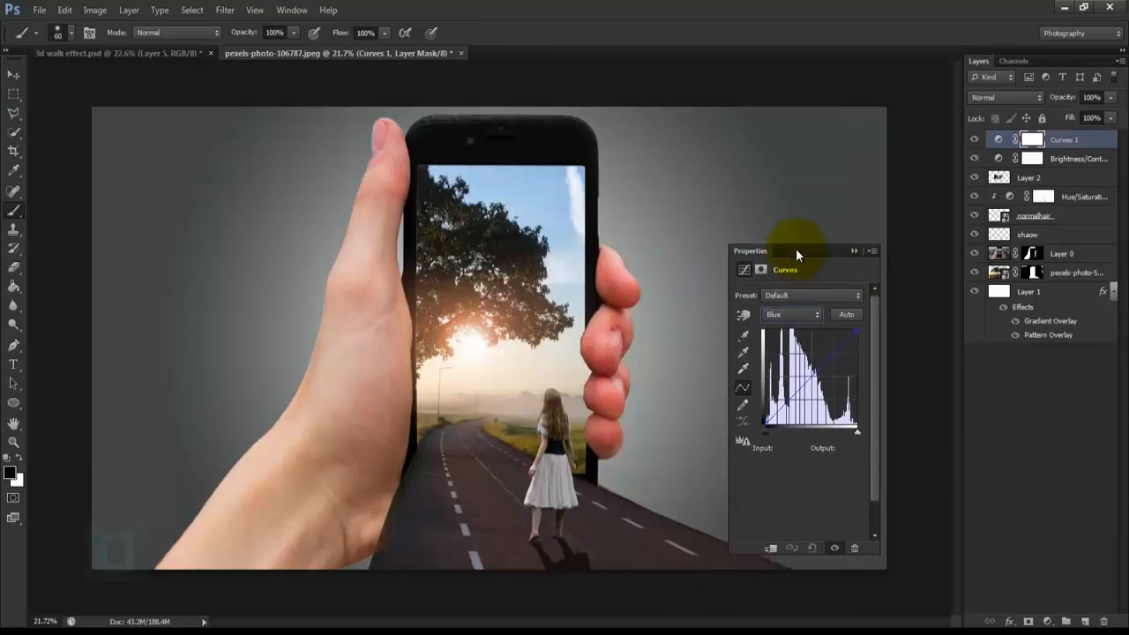
click(767, 425)
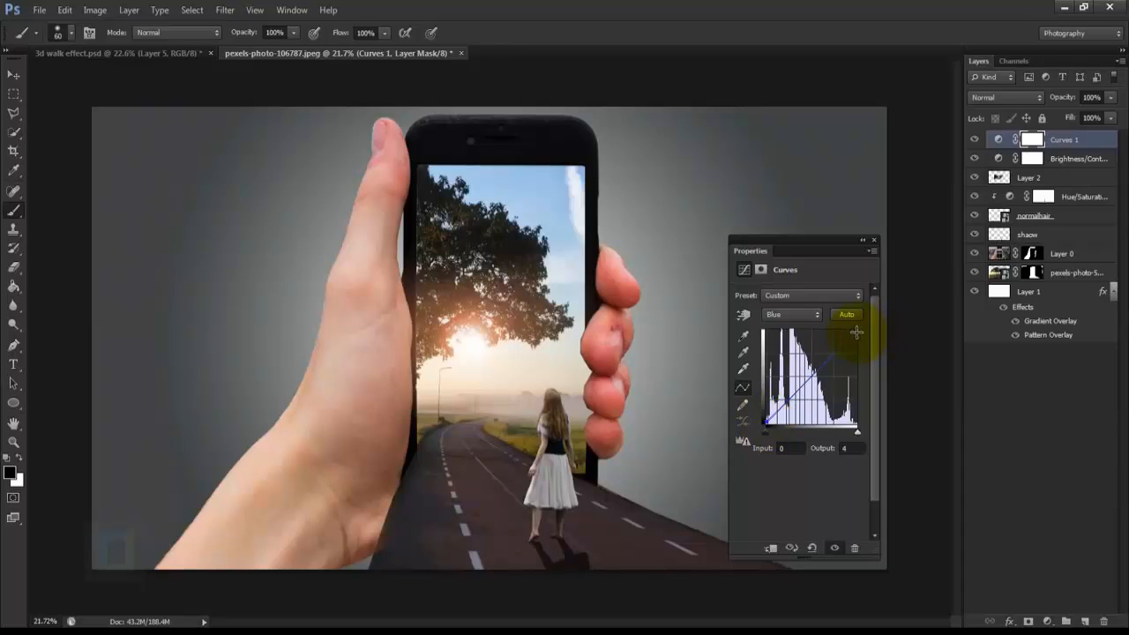
drag(856, 329, 860, 337)
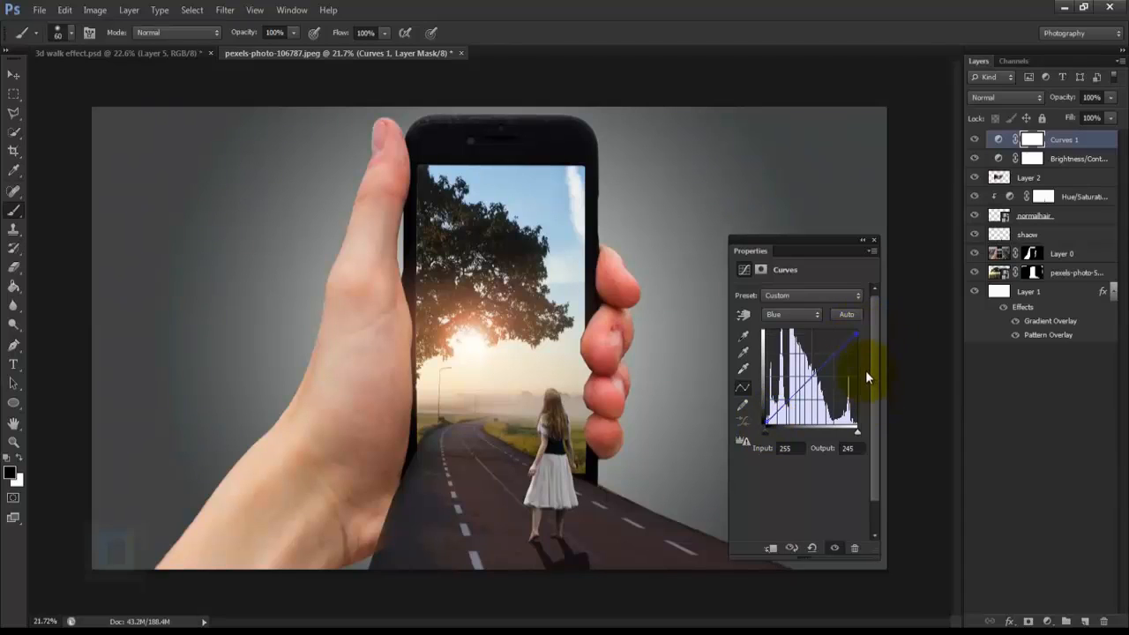
click(873, 240)
scroll(791, 386, down, 3)
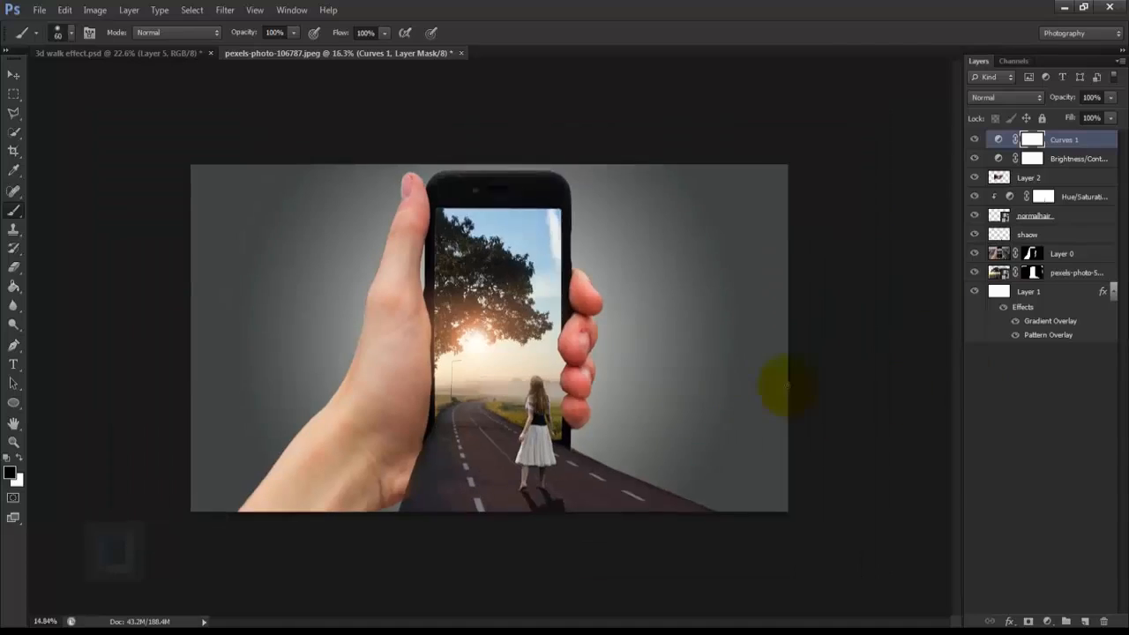
scroll(793, 388, up, 1)
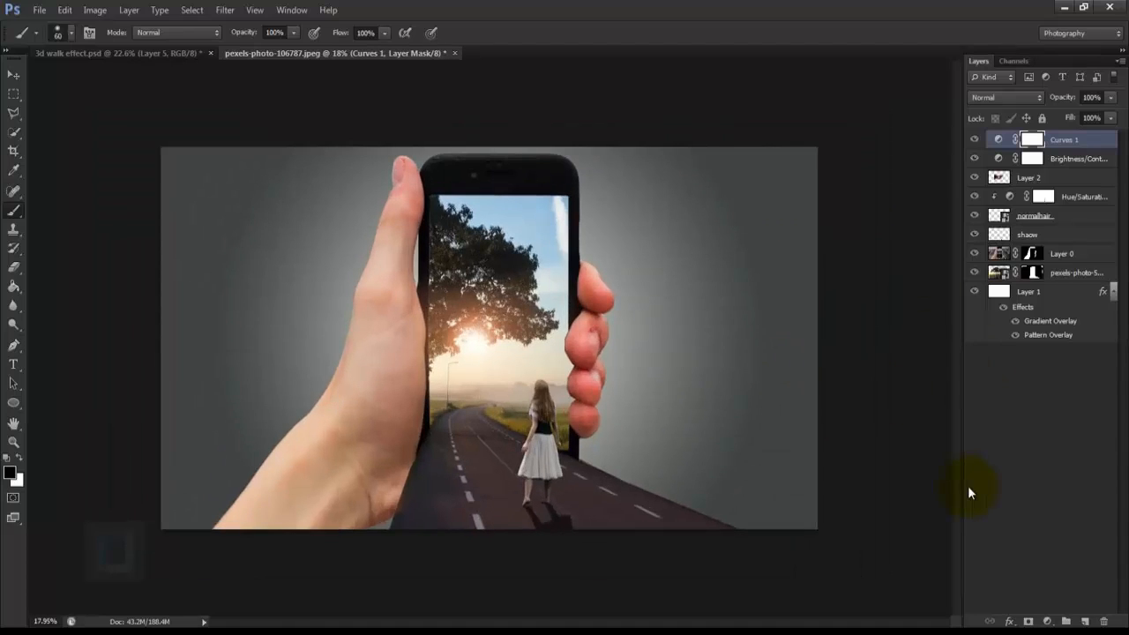